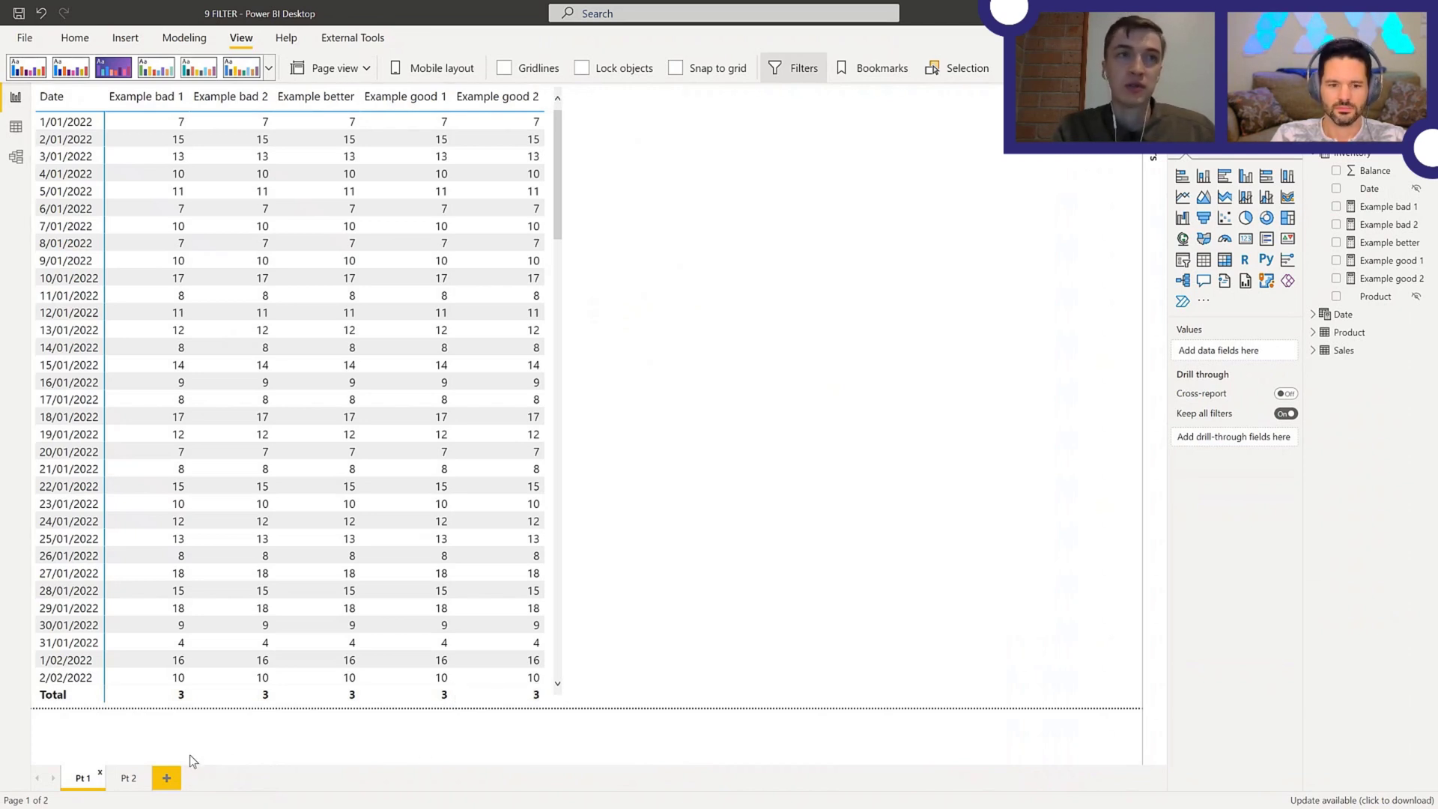
- Switch to the Pt 2 page and select its sales-by-colour table visual
{"action": "left_click", "coordinate": [128, 779]}
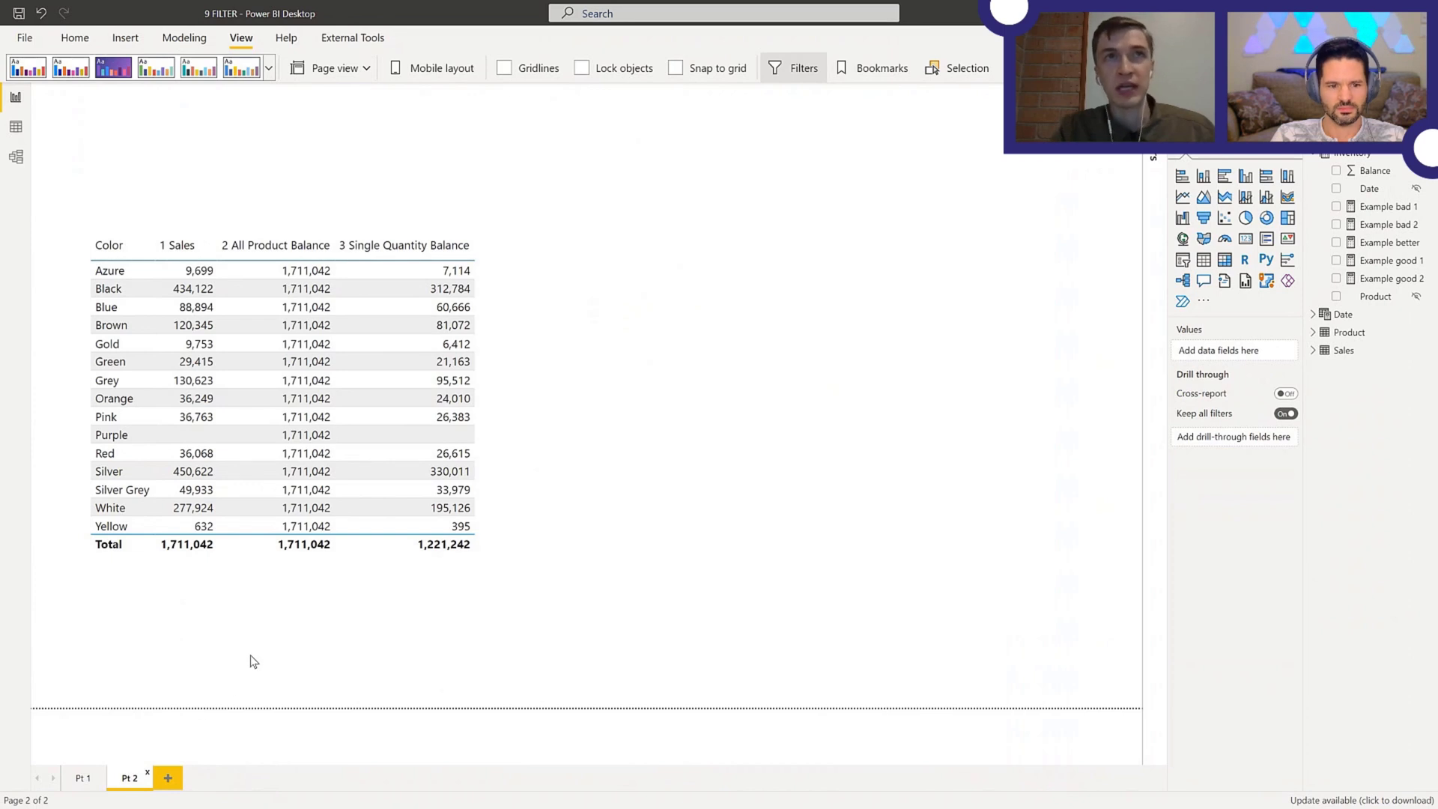
{"action": "left_click", "coordinate": [535, 563]}
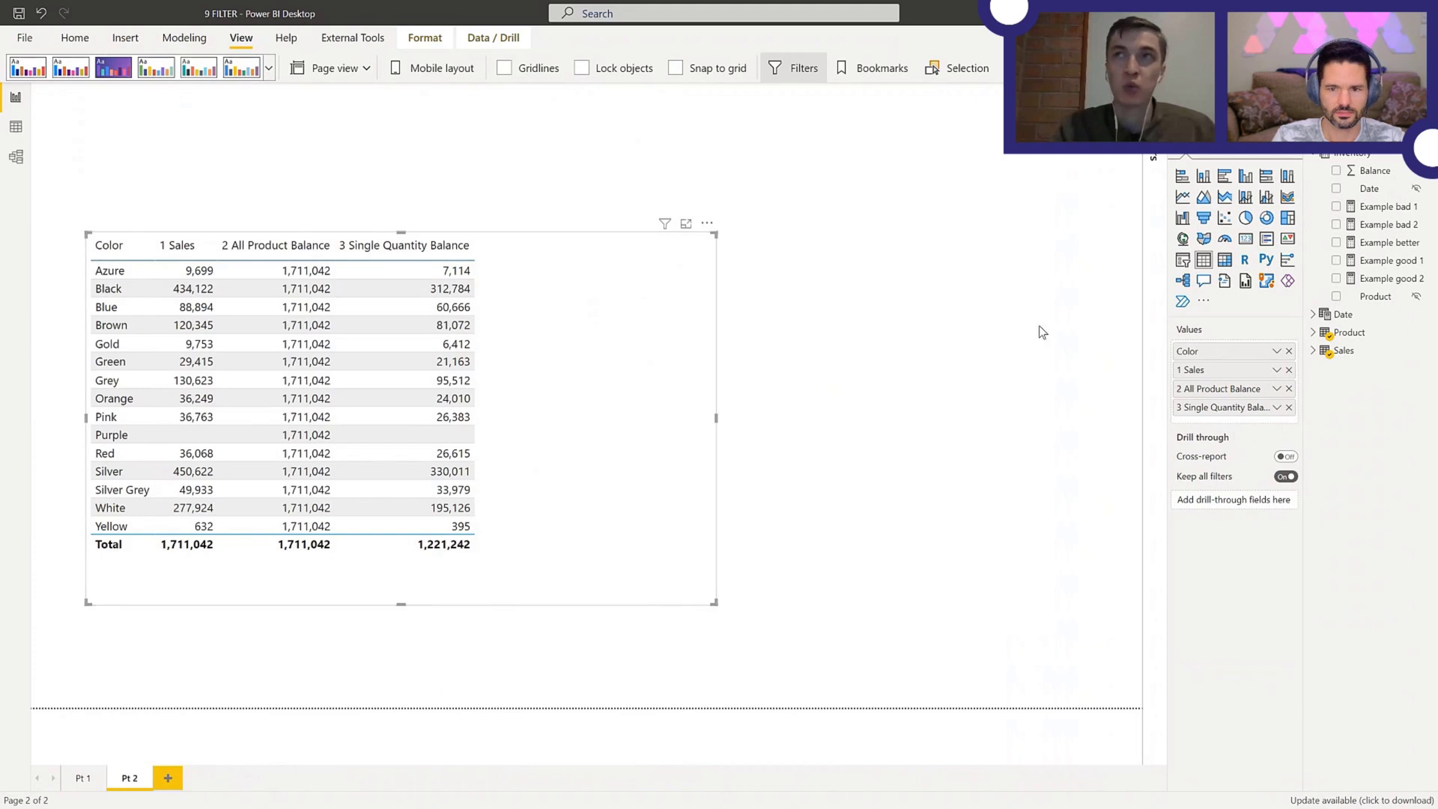
- Expand the Sales table and view the 1 Sales and 2 All Product Balance formulas
{"action": "left_click", "coordinate": [1314, 154]}
{"action": "left_click", "coordinate": [1313, 207]}
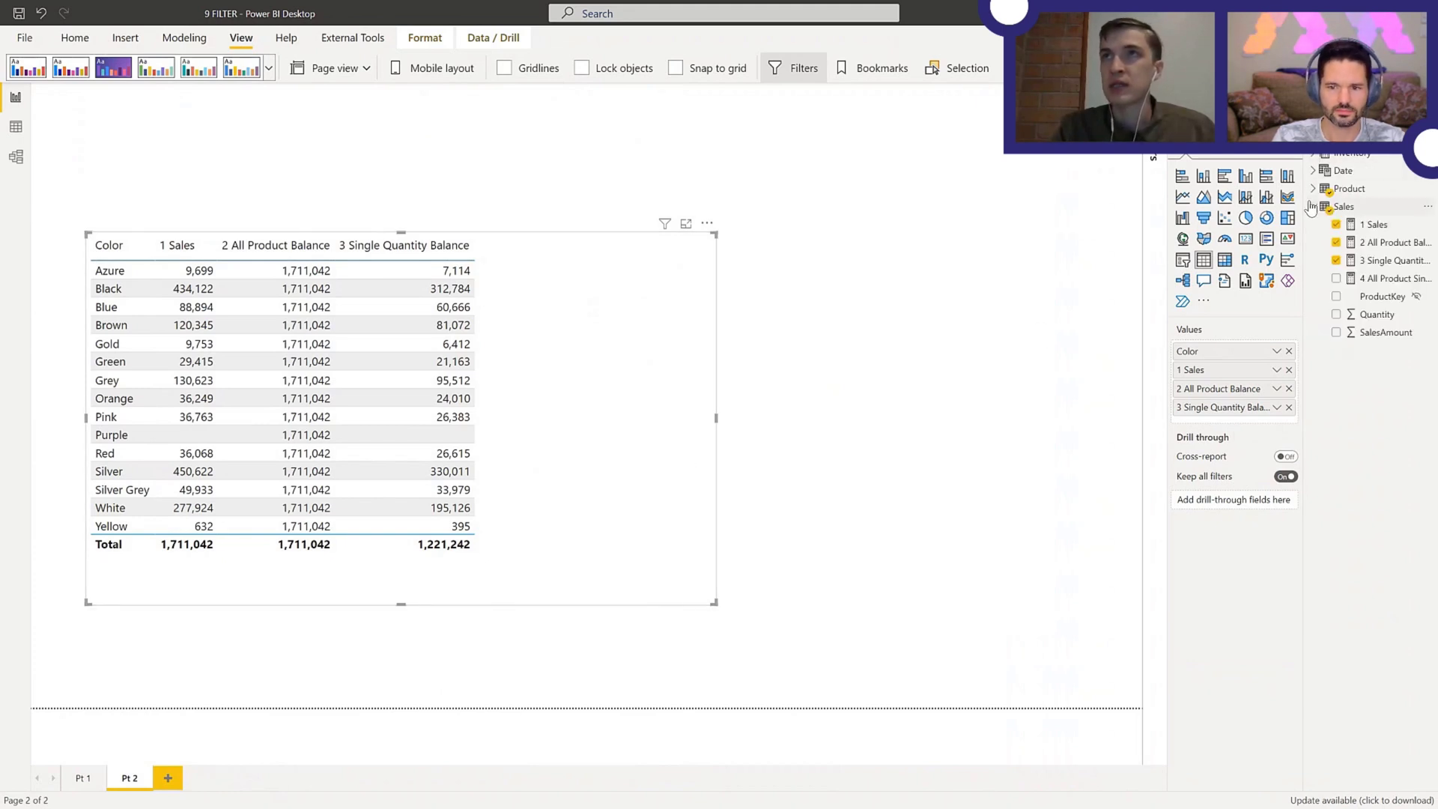
{"action": "left_click", "coordinate": [1375, 224]}
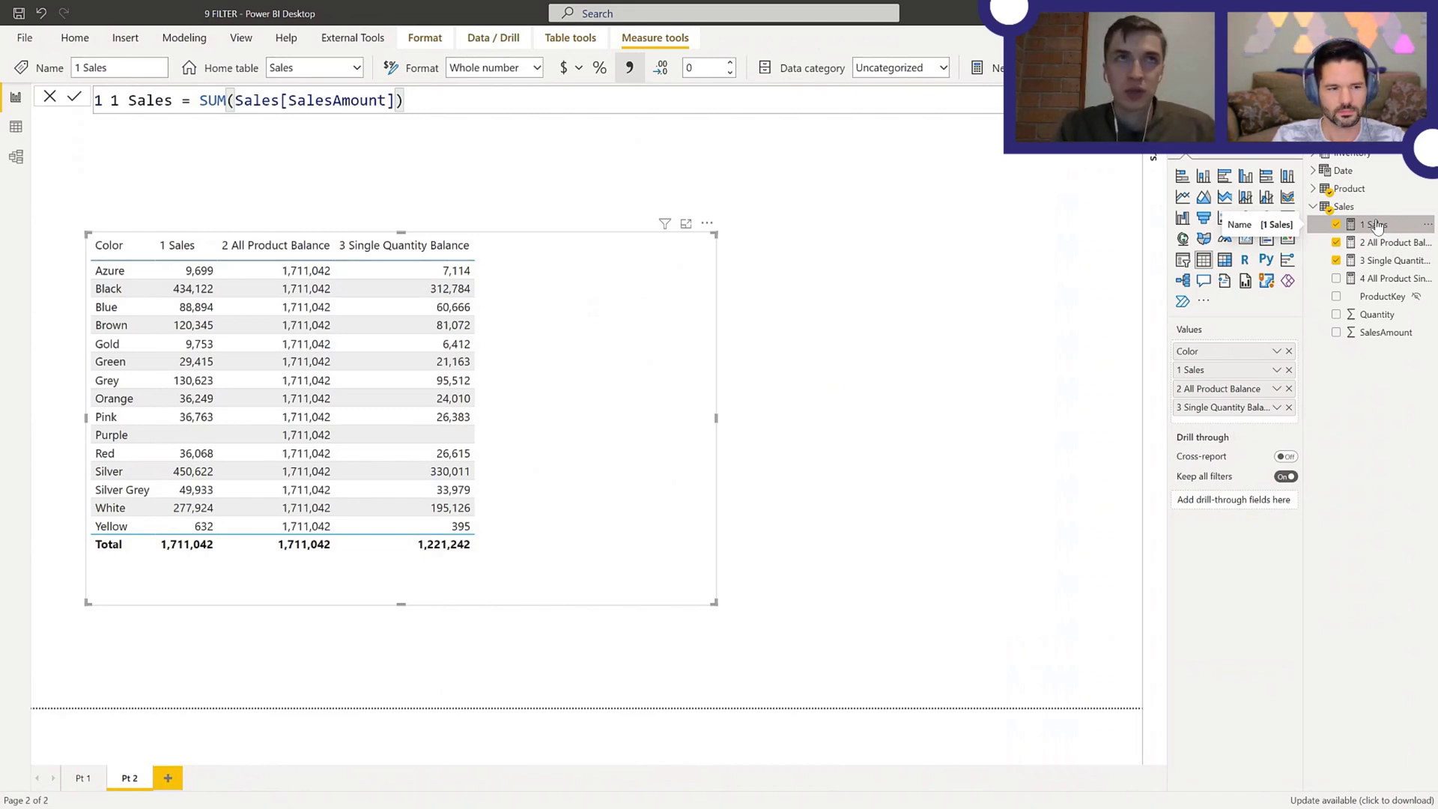
{"action": "left_click", "coordinate": [1389, 243]}
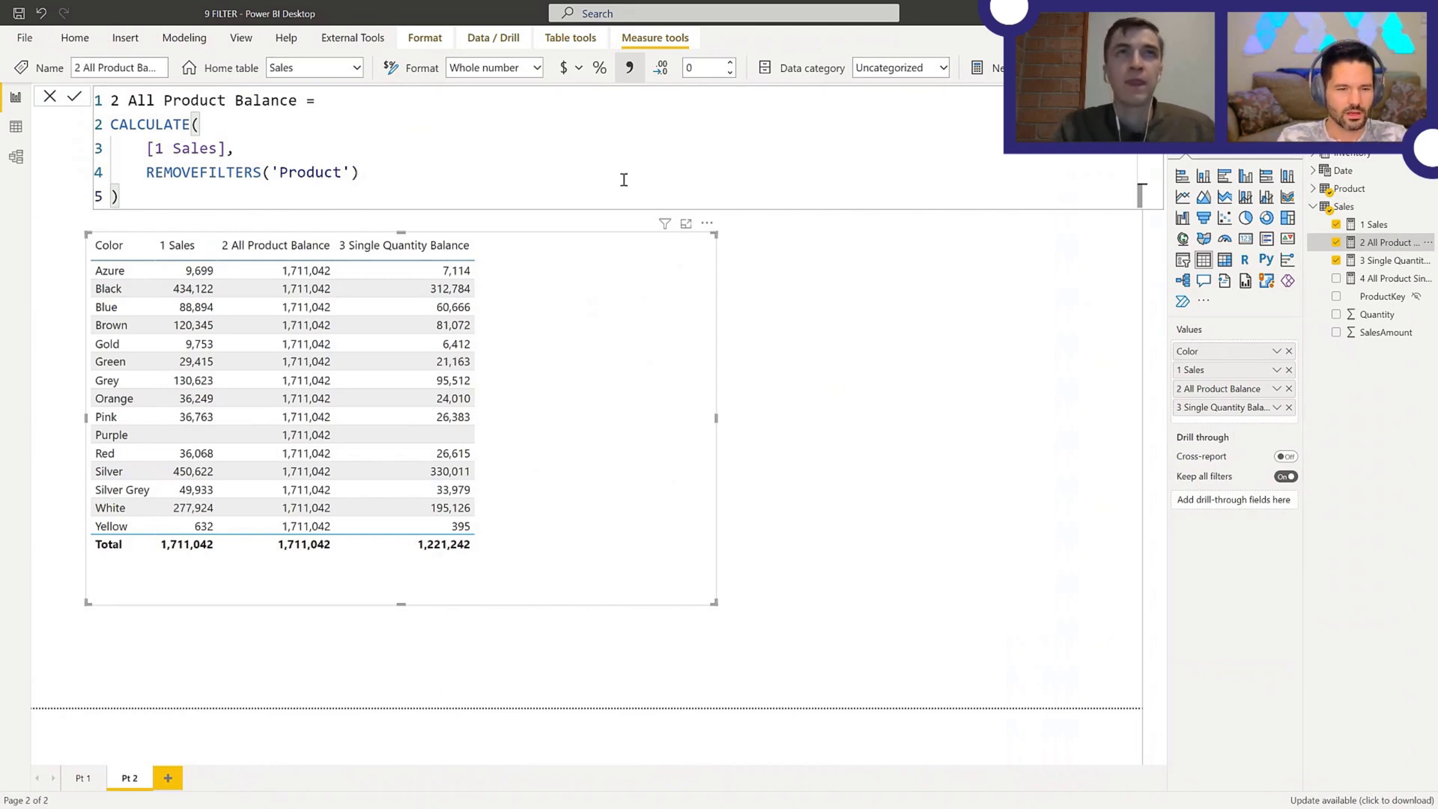
- View the formulas of 3 Single Quantity Balance and 4 All Product Single Quantity Balance
{"action": "left_click", "coordinate": [1378, 262]}
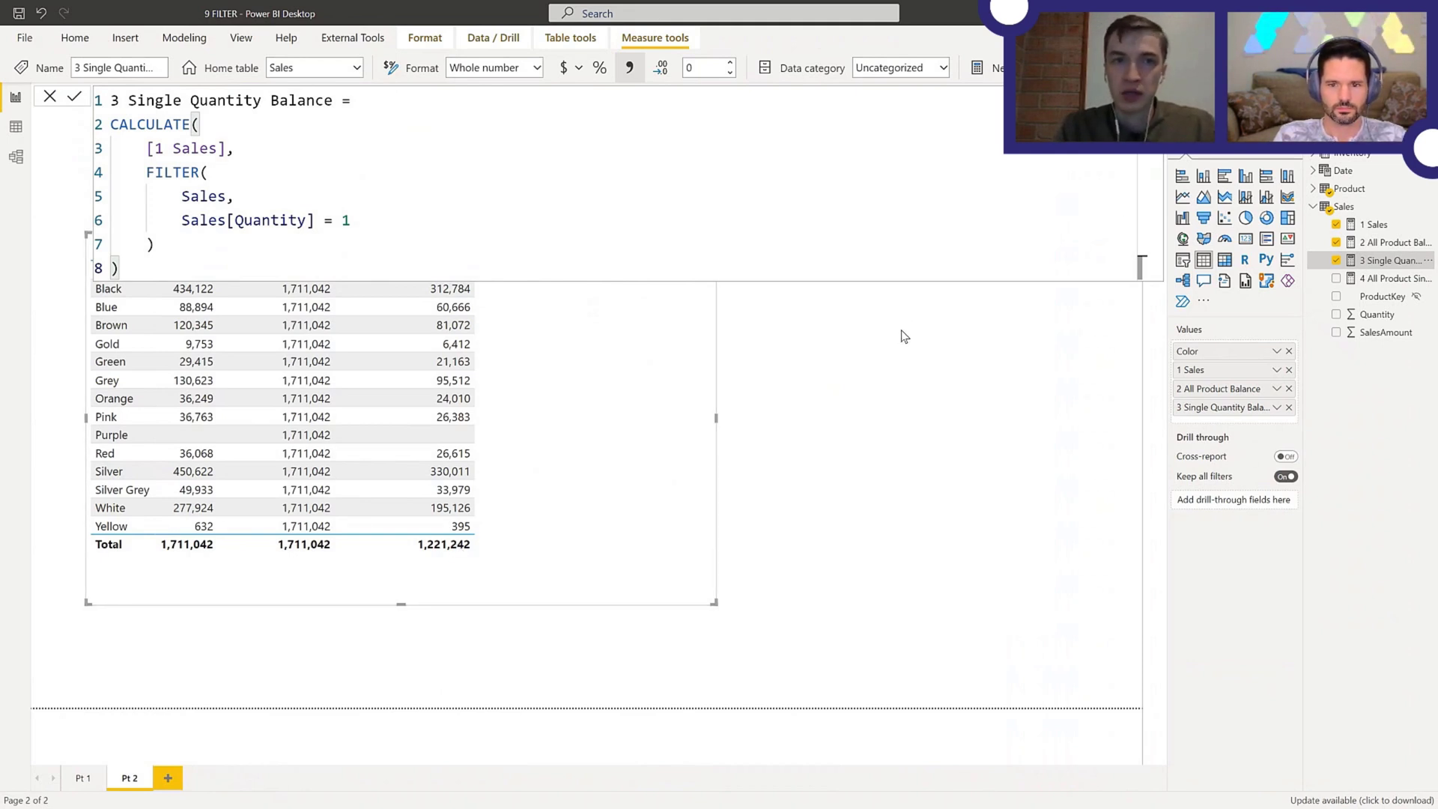
{"action": "left_click", "coordinate": [1391, 278]}
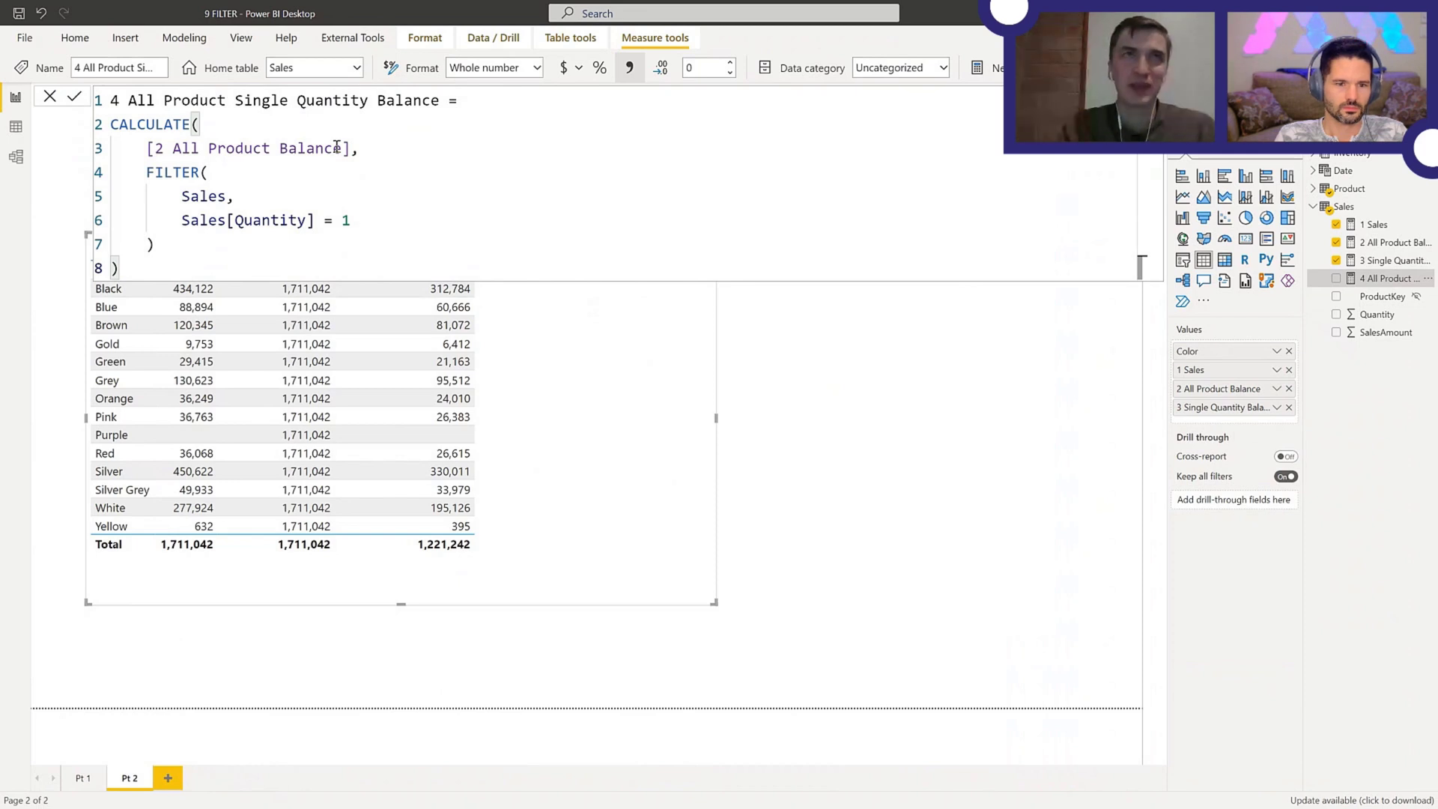
- Rename 2 All Product Balance to 2 All Product Sales, then recheck measures 4 and 3
{"action": "left_click", "coordinate": [1384, 241]}
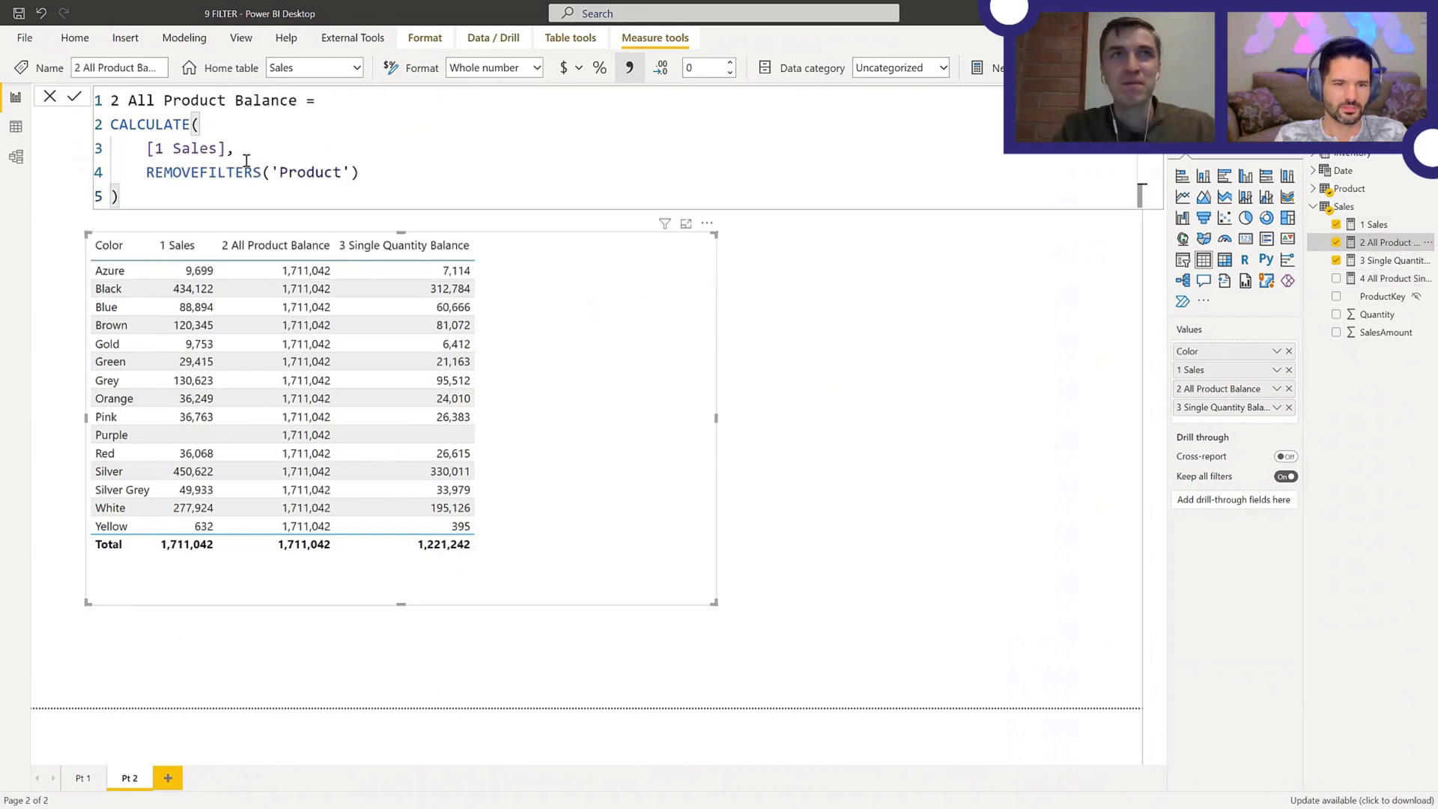
{"action": "double_click", "coordinate": [265, 100]}
{"action": "type", "text": "Sales"}
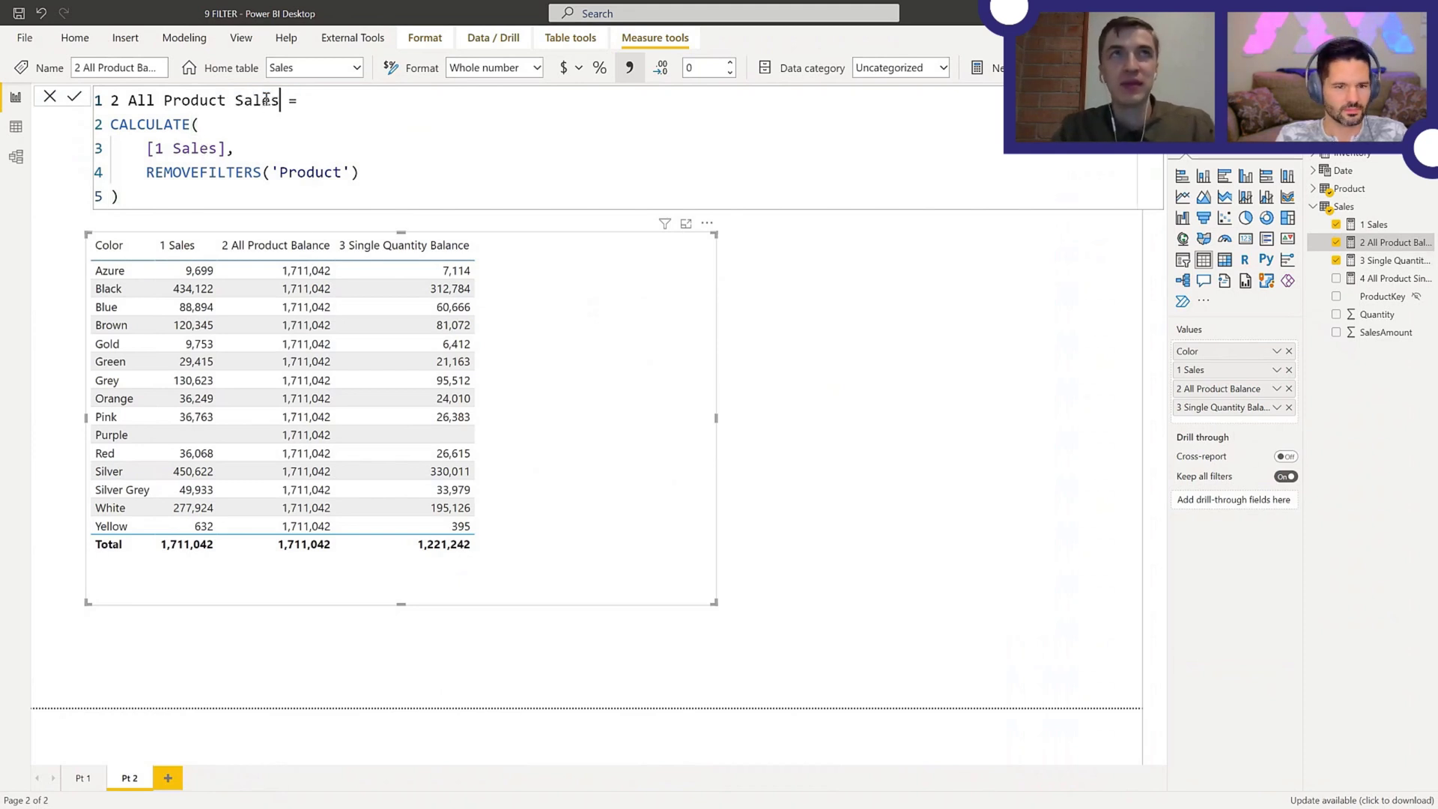
{"action": "key", "text": "Return"}
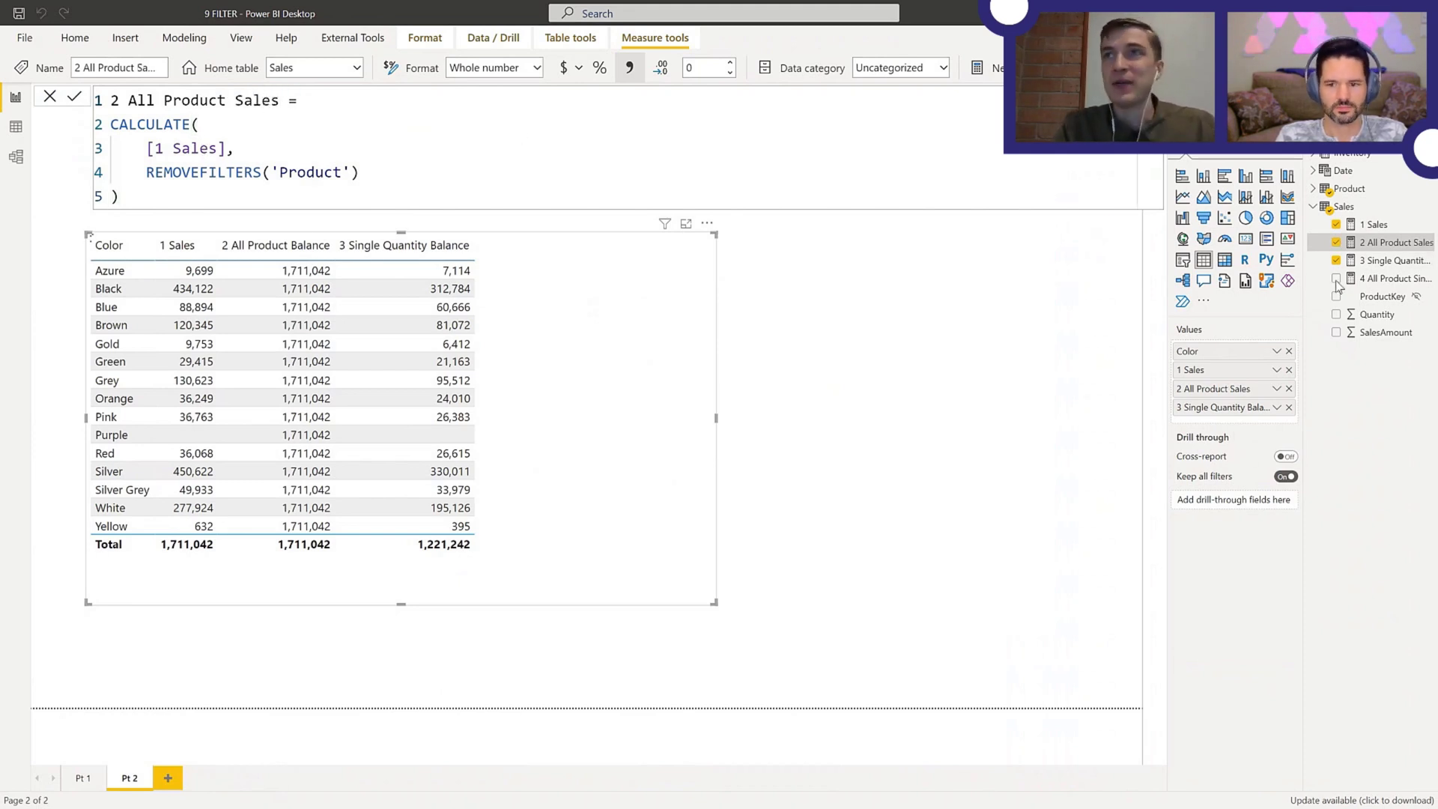
{"action": "left_click", "coordinate": [1387, 278]}
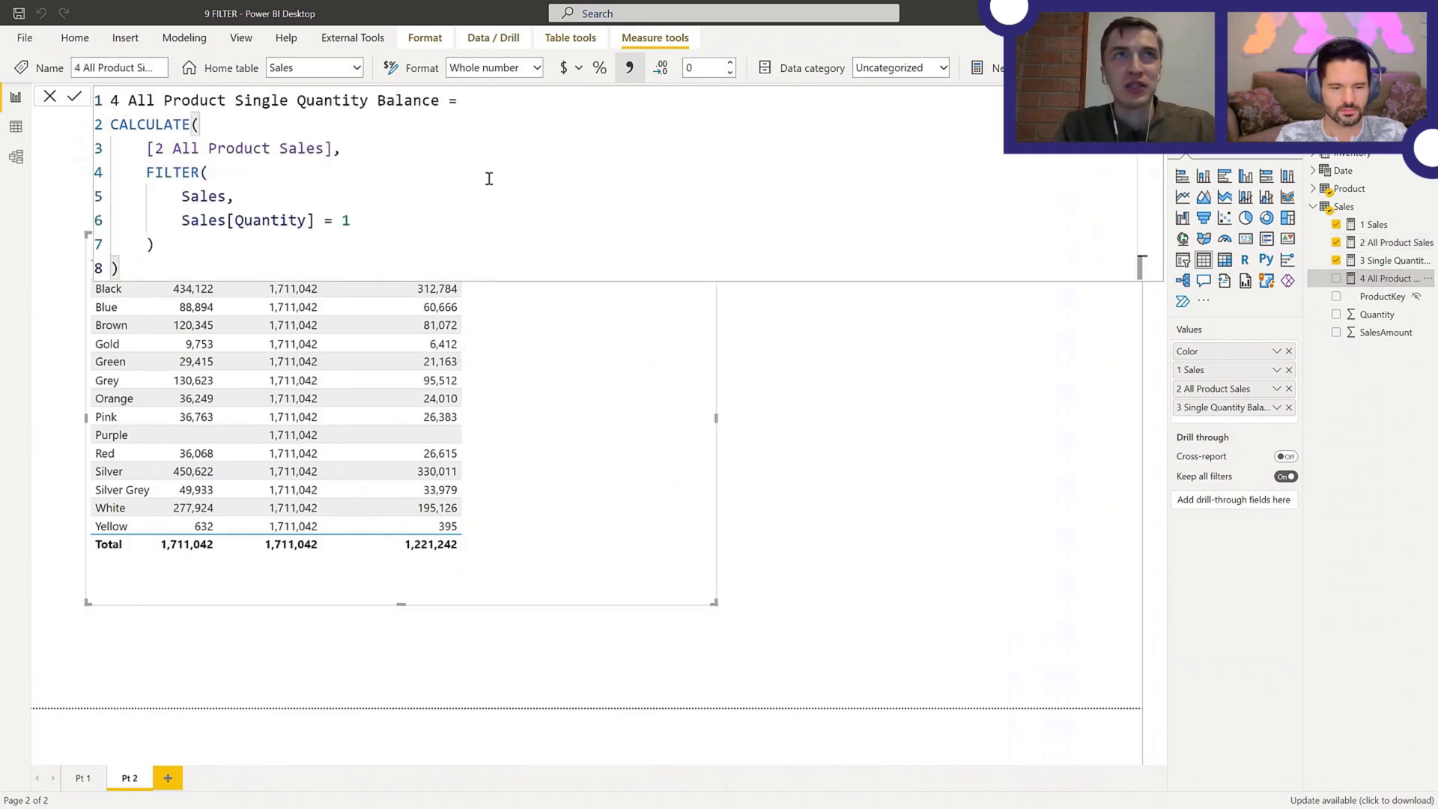
{"action": "left_click", "coordinate": [1394, 263]}
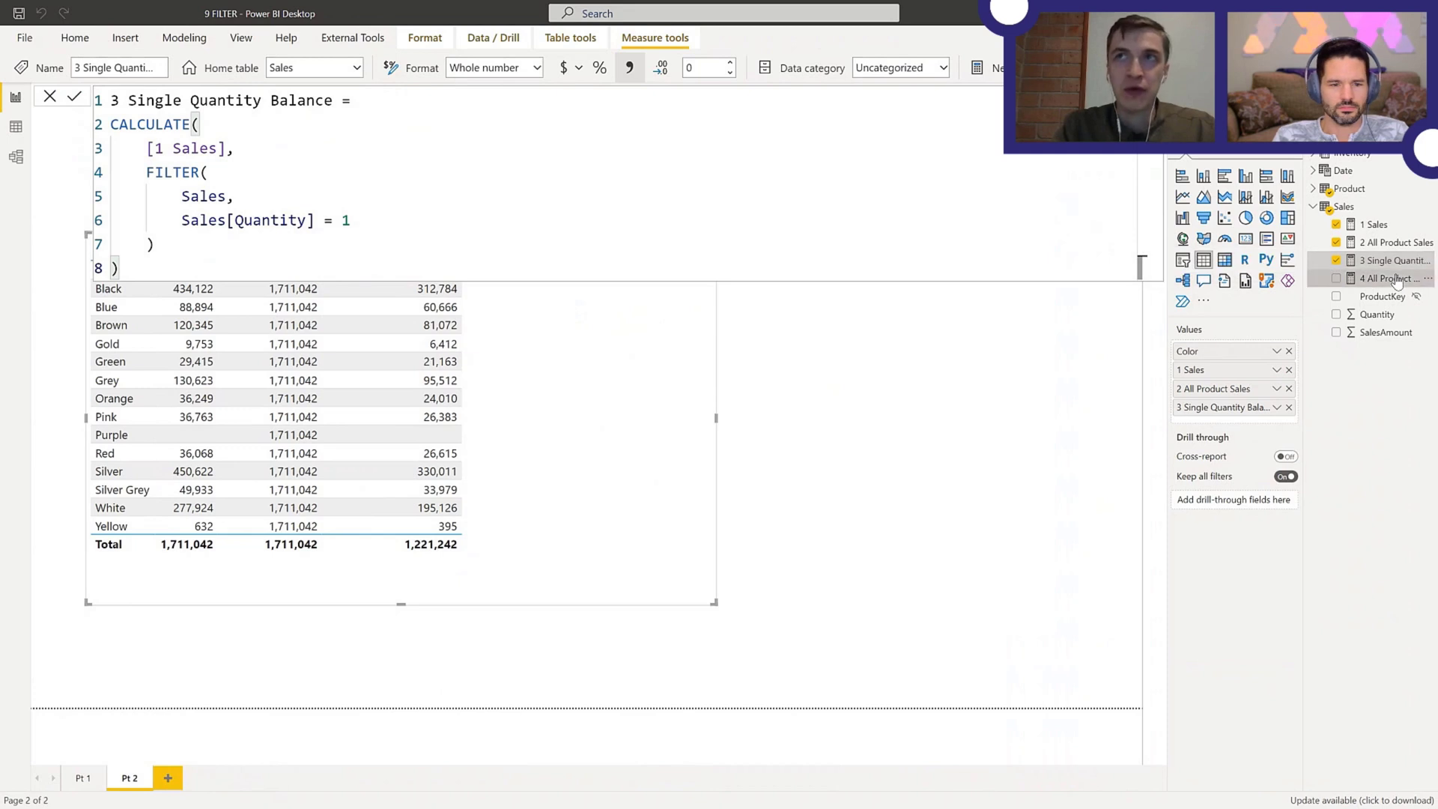
- Compare the formulas of measure 4 and 2 All Product Sales in the formula bar
{"action": "left_click", "coordinate": [1396, 279]}
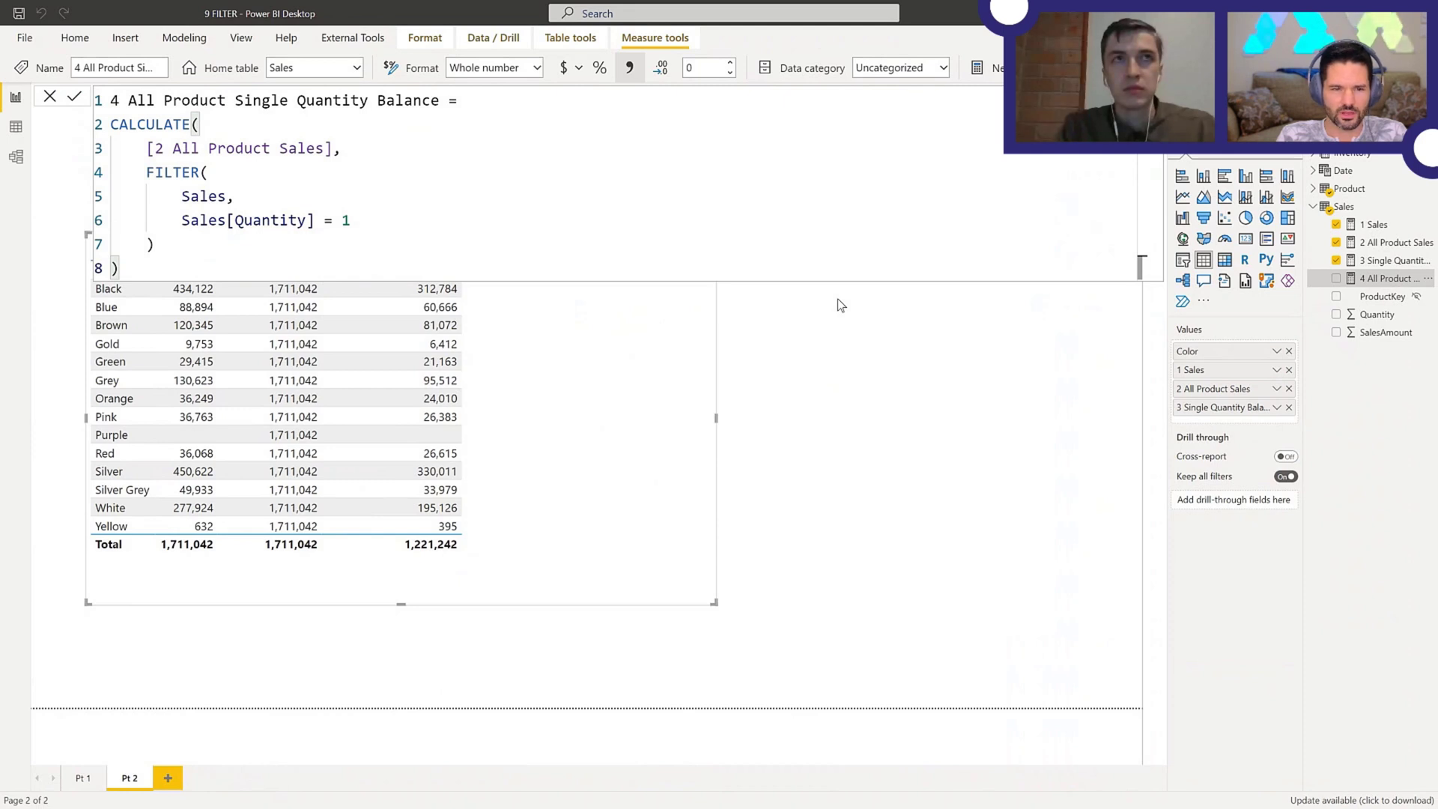
{"action": "left_click", "coordinate": [1391, 242]}
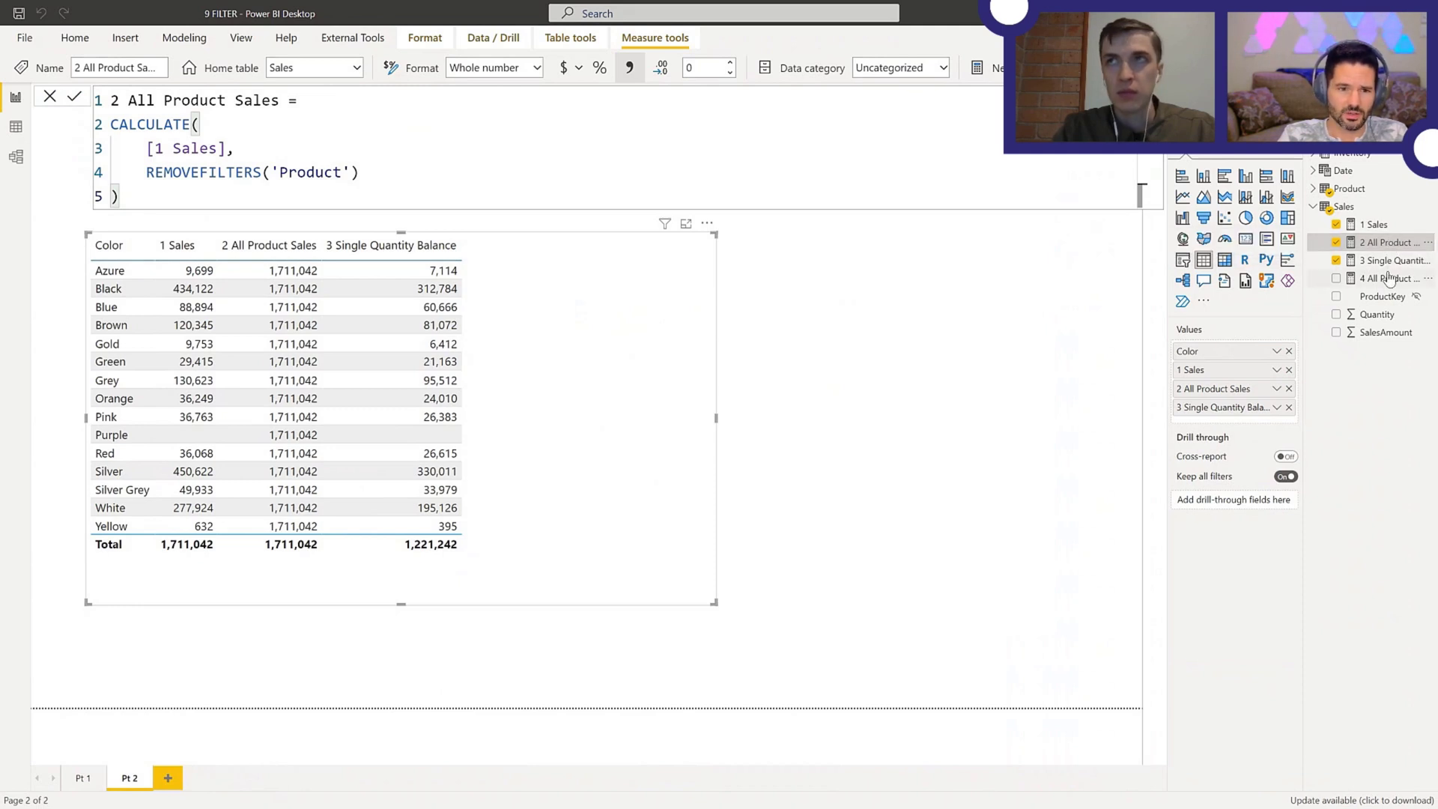
{"action": "left_click", "coordinate": [1389, 279]}
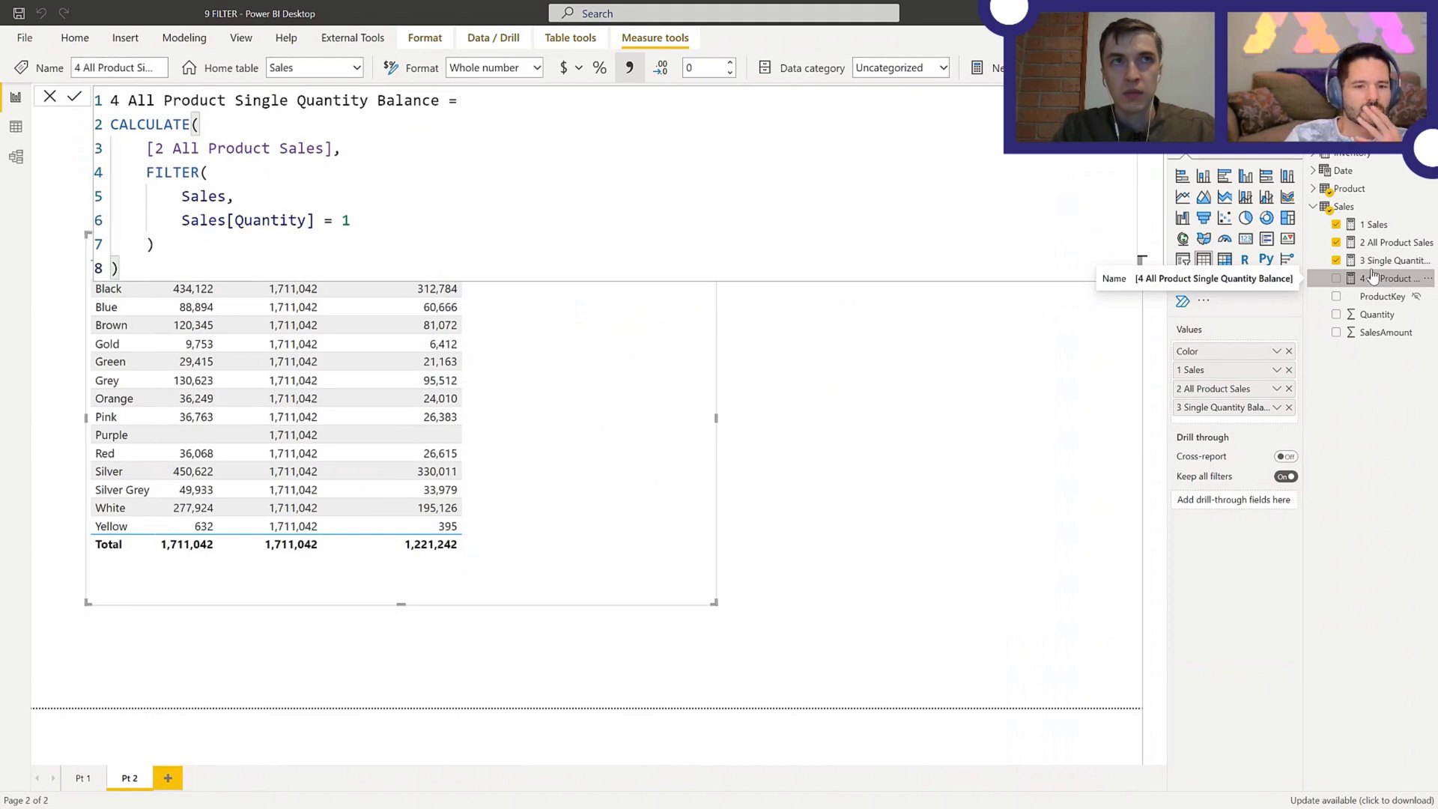
- Move the colour table below the formula bar, add measure 4 as a column, highlight its FILTER lines
{"action": "left_click_drag", "start_coordinate": [588, 325], "coordinate": [732, 421]}
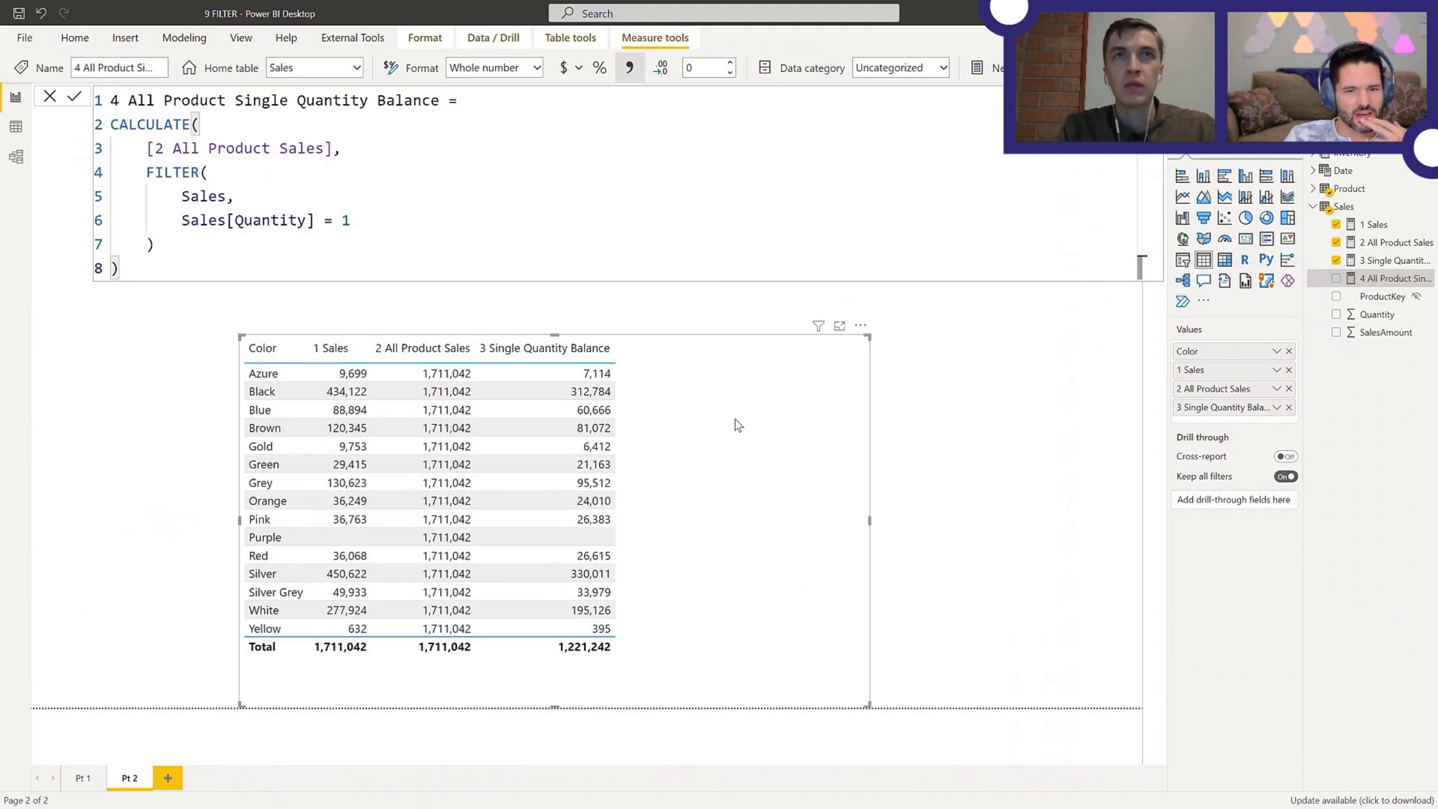
{"action": "left_click", "coordinate": [1336, 279]}
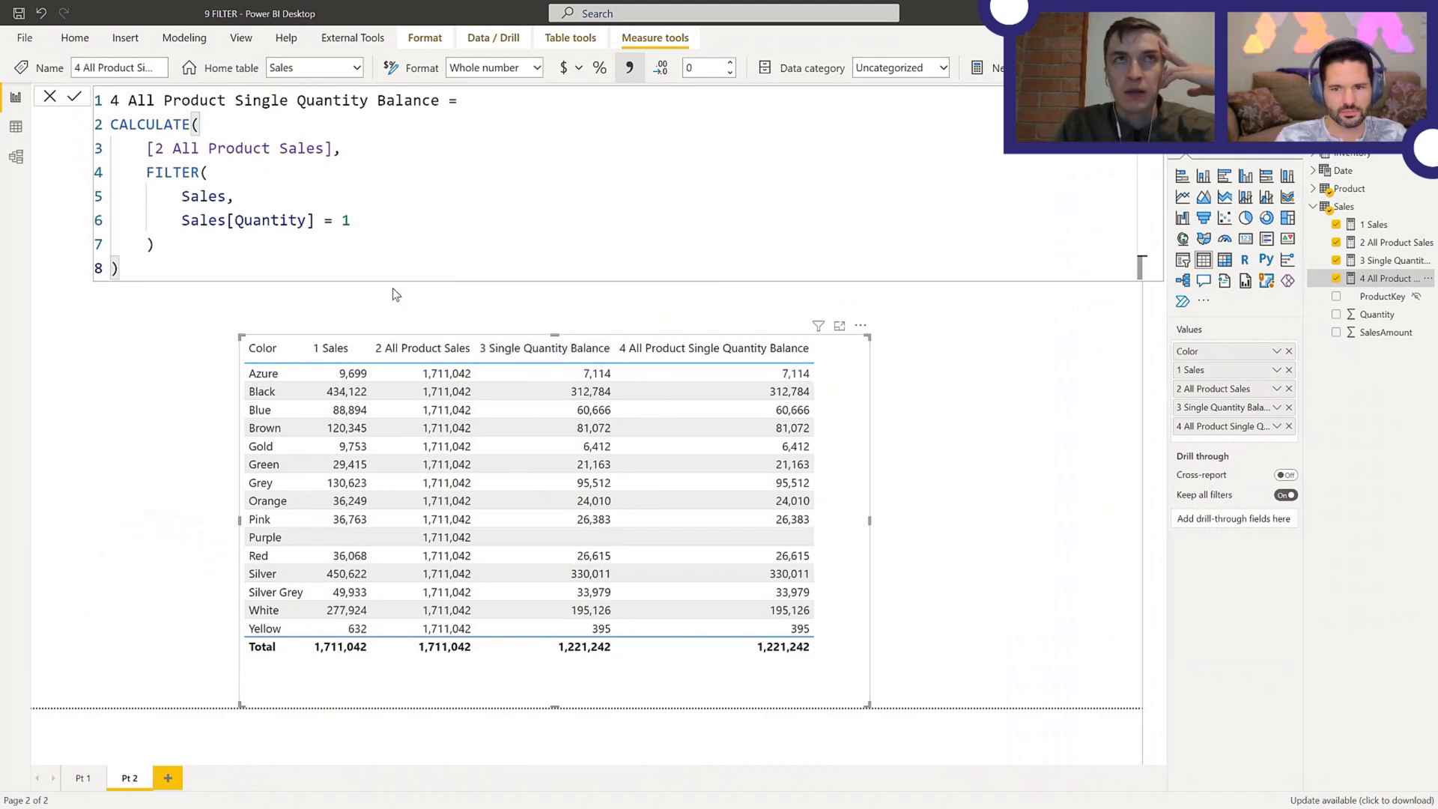
{"action": "left_click_drag", "start_coordinate": [156, 246], "coordinate": [147, 173]}
- Highlight REMOVEFILTERS('Product') in 2 All Product Sales, shift the colour table left, and deselect it
{"action": "left_click", "coordinate": [1375, 244]}
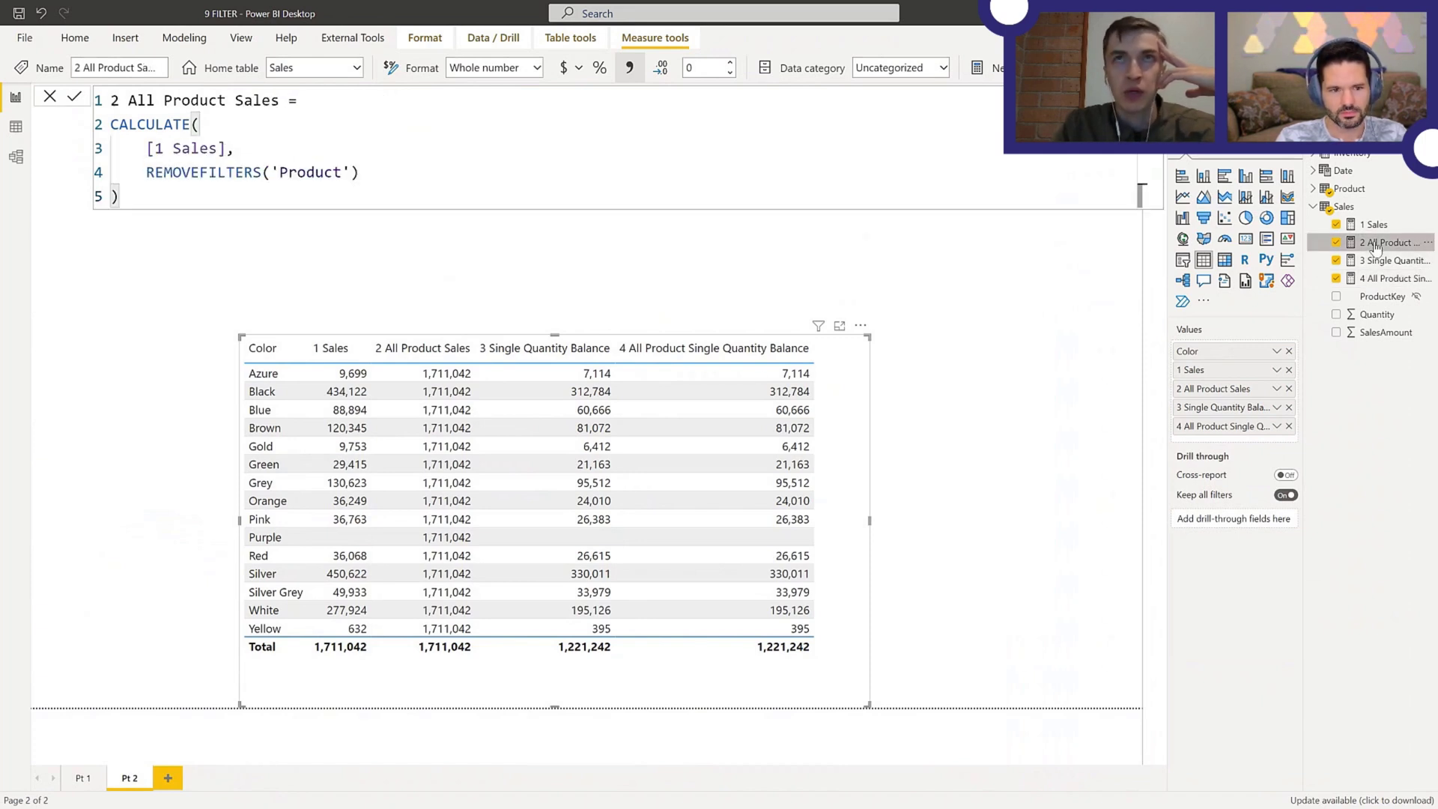
{"action": "left_click_drag", "start_coordinate": [146, 174], "coordinate": [379, 177]}
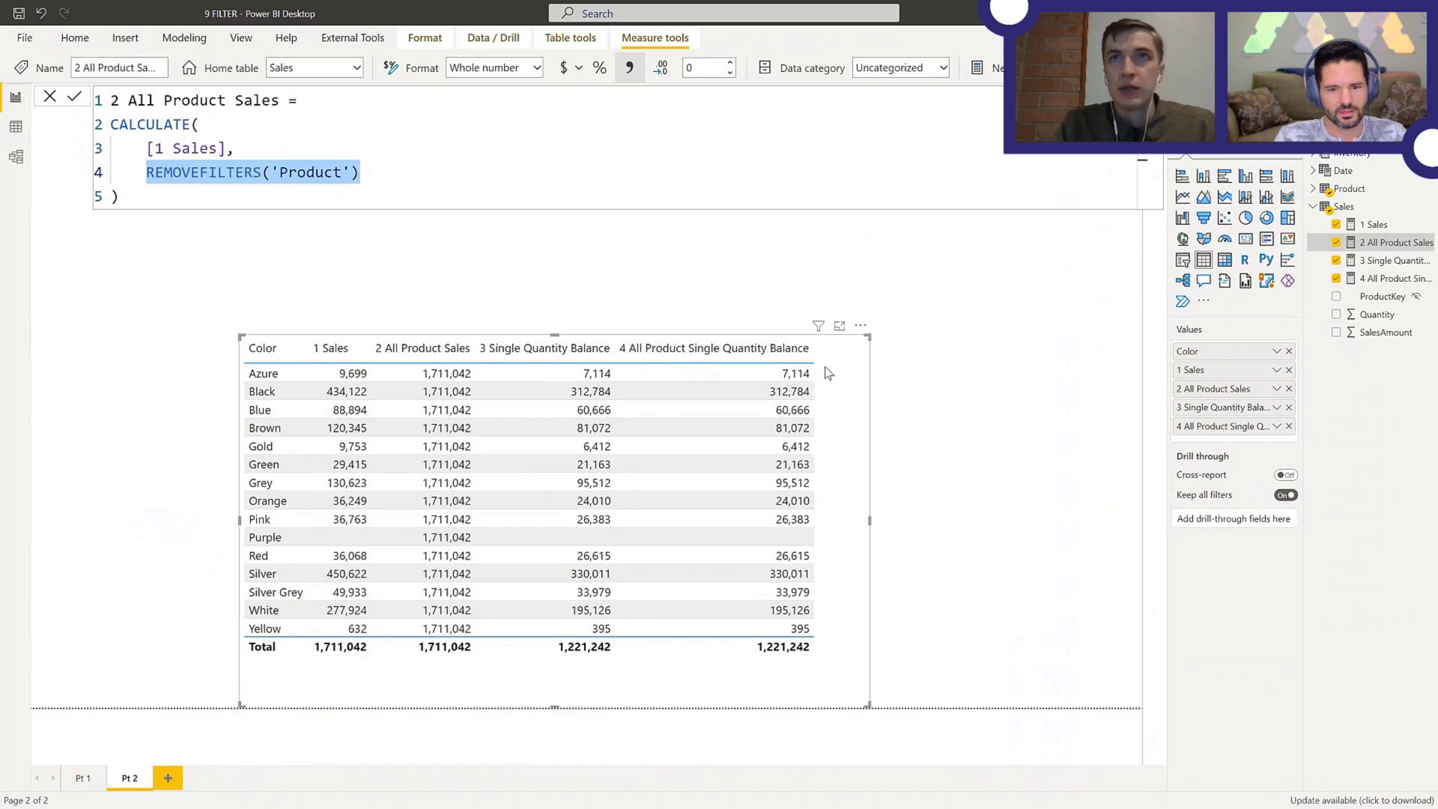
{"action": "left_click_drag", "start_coordinate": [835, 379], "coordinate": [668, 352]}
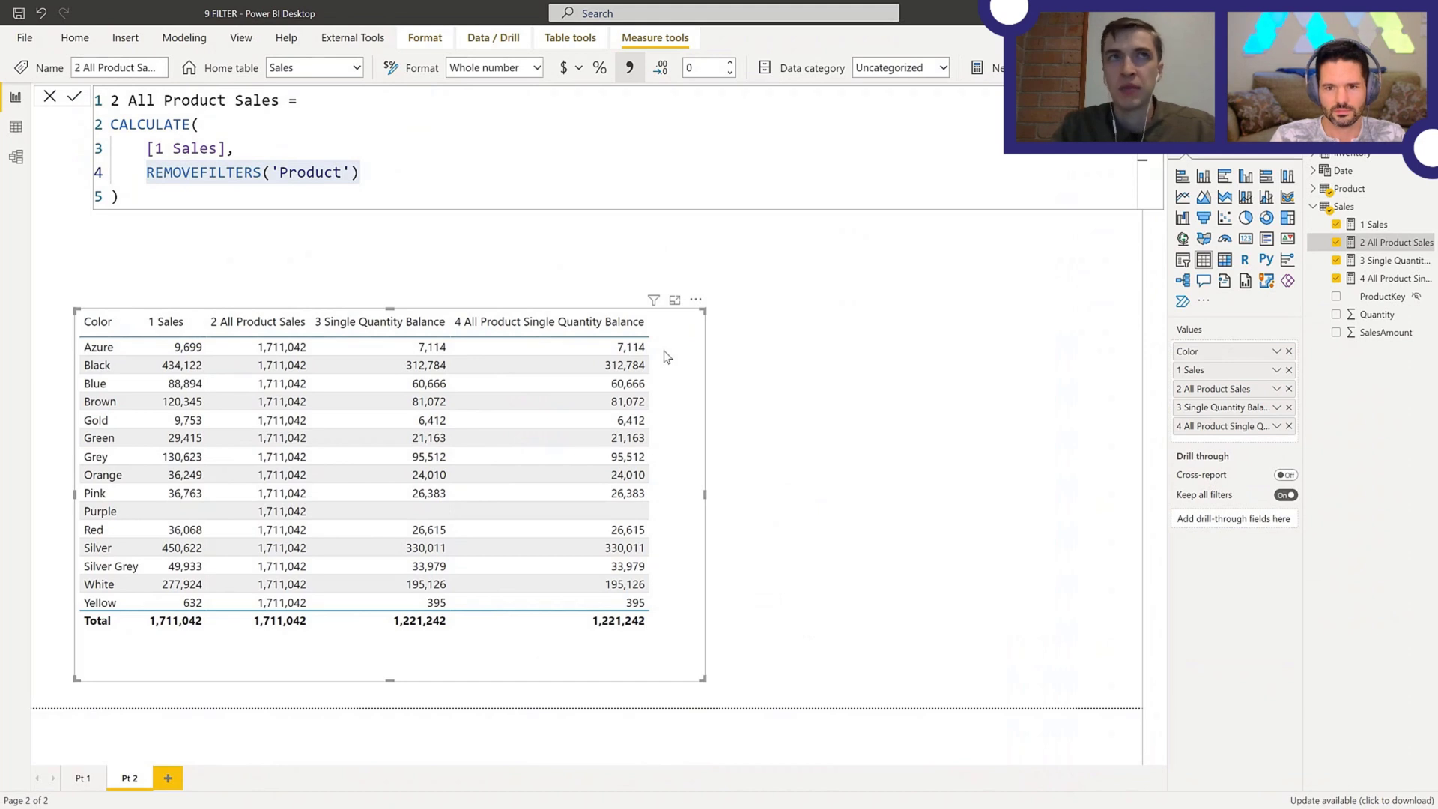
{"action": "right_click", "coordinate": [1380, 281]}
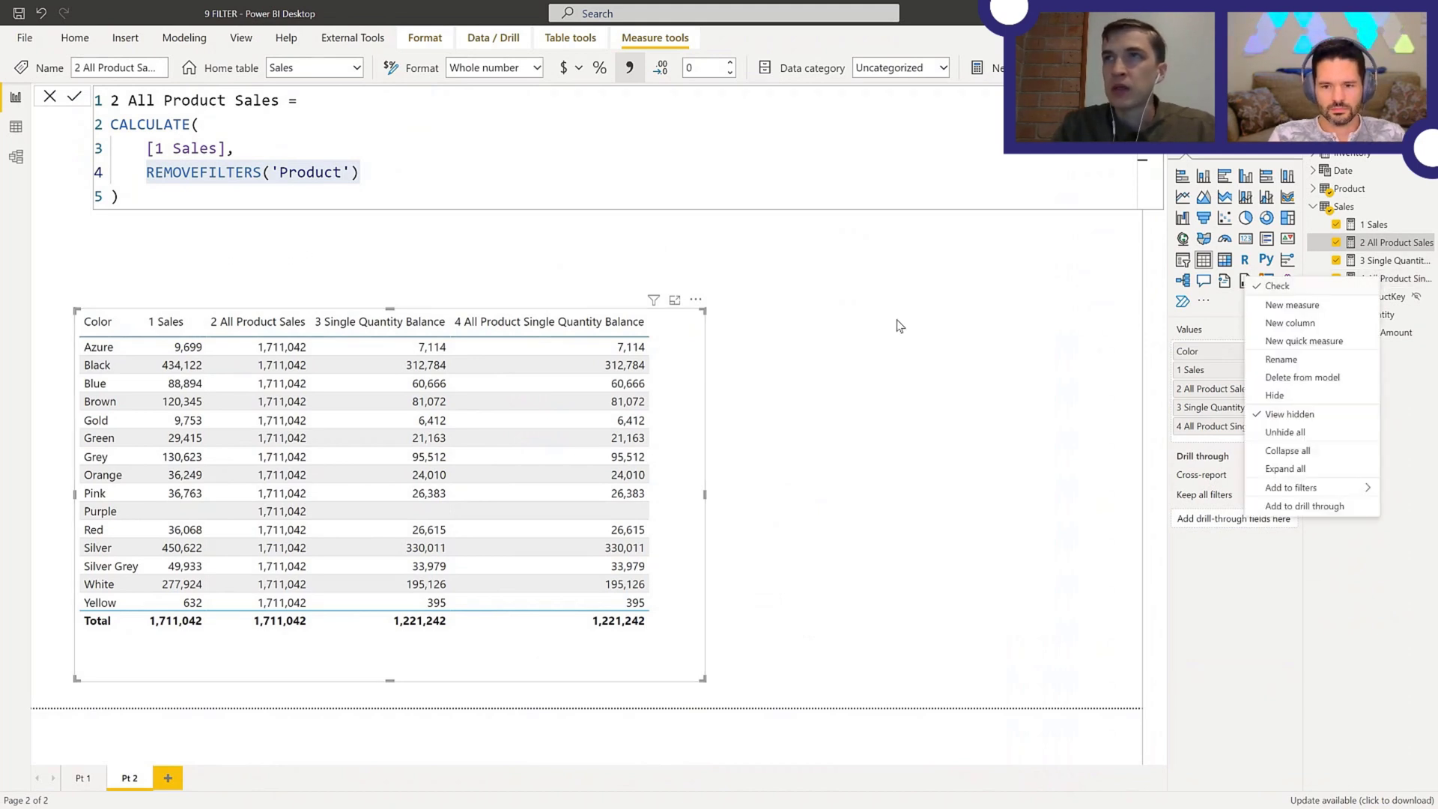
{"action": "left_click", "coordinate": [1014, 330]}
{"action": "left_click", "coordinate": [1048, 322]}
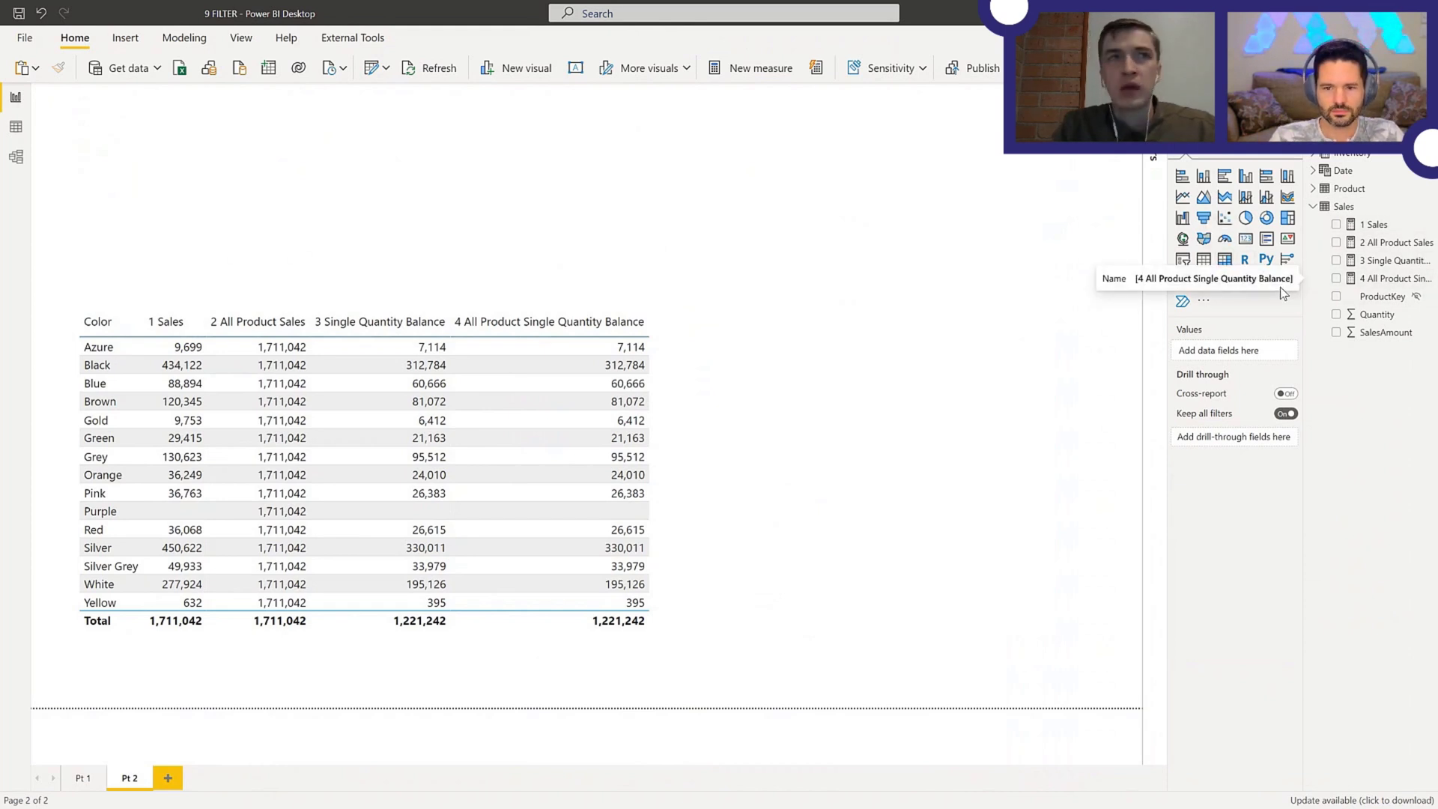
- Start a new Sales measure: Color Red = CALCULATE(VALUES('Product'[Color]),
{"action": "right_click", "coordinate": [1378, 284]}
{"action": "left_click", "coordinate": [1349, 311]}
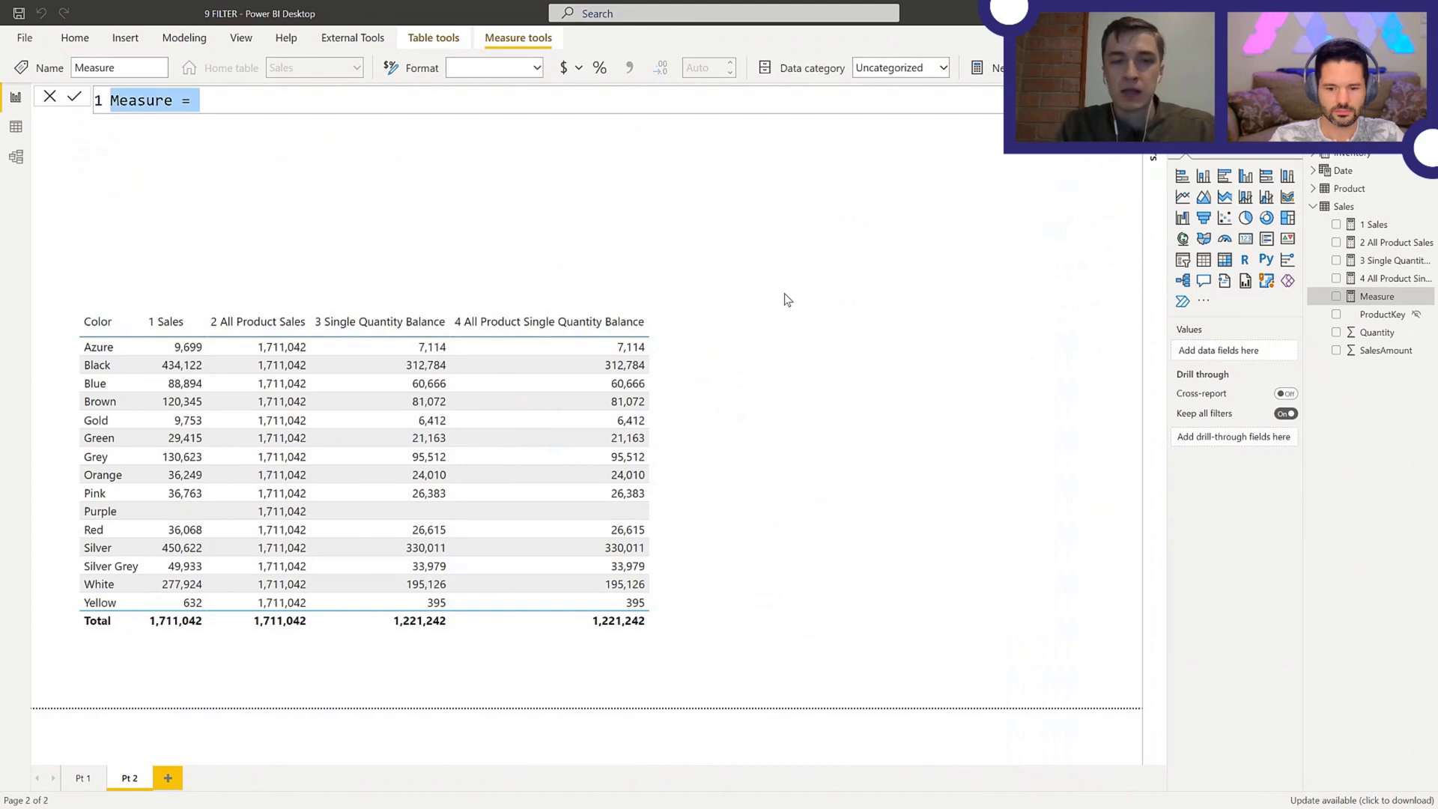
{"action": "type", "text": "Color Red "}
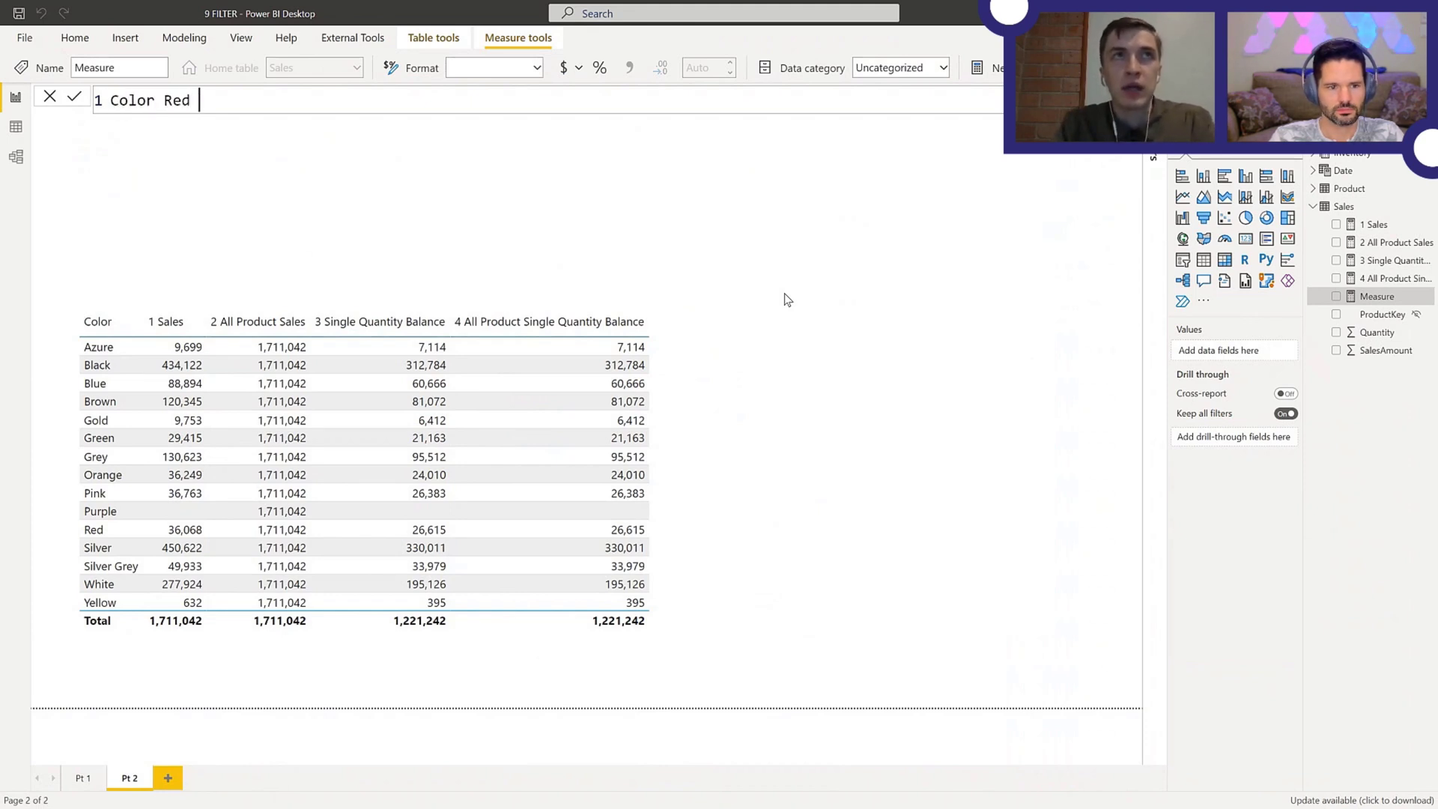
{"action": "type", "text": "="}
{"action": "key", "text": "shift+Return"}
{"action": "type", "text": "CALCULATE("}
{"action": "key", "text": "shift+Return"}
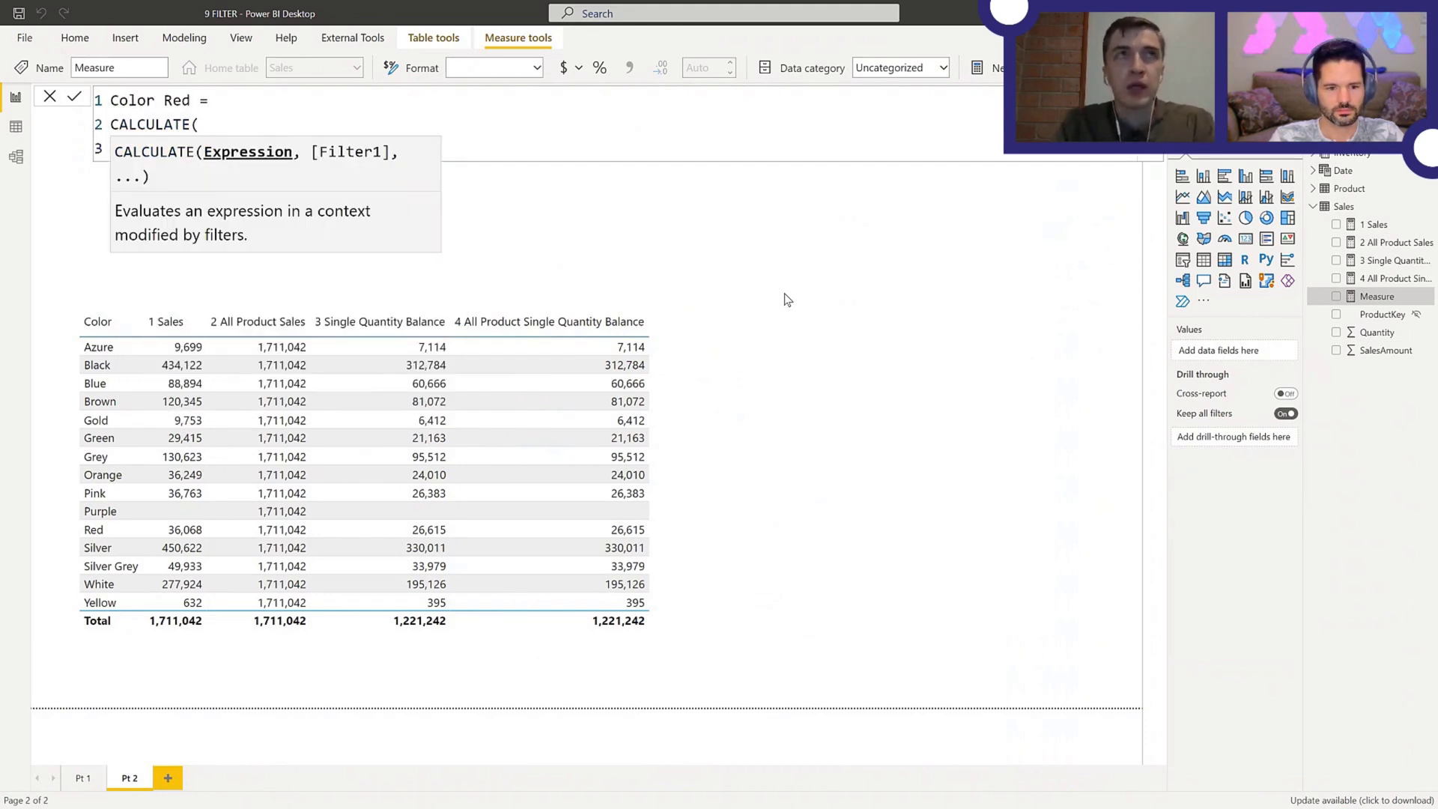
{"action": "type", "text": "VALUES(col"}
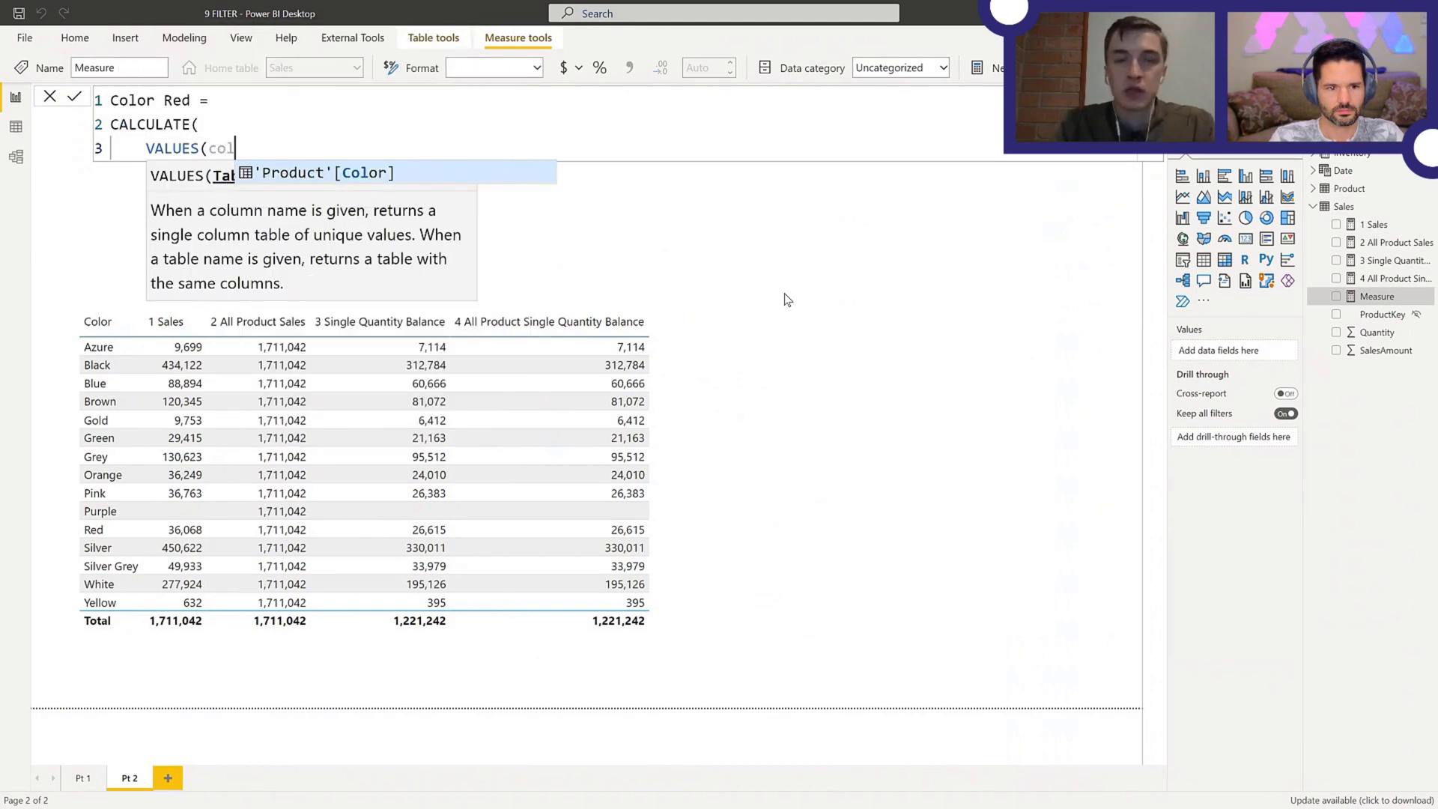
{"action": "key", "text": "Tab"}
{"action": "type", "text": "),"}
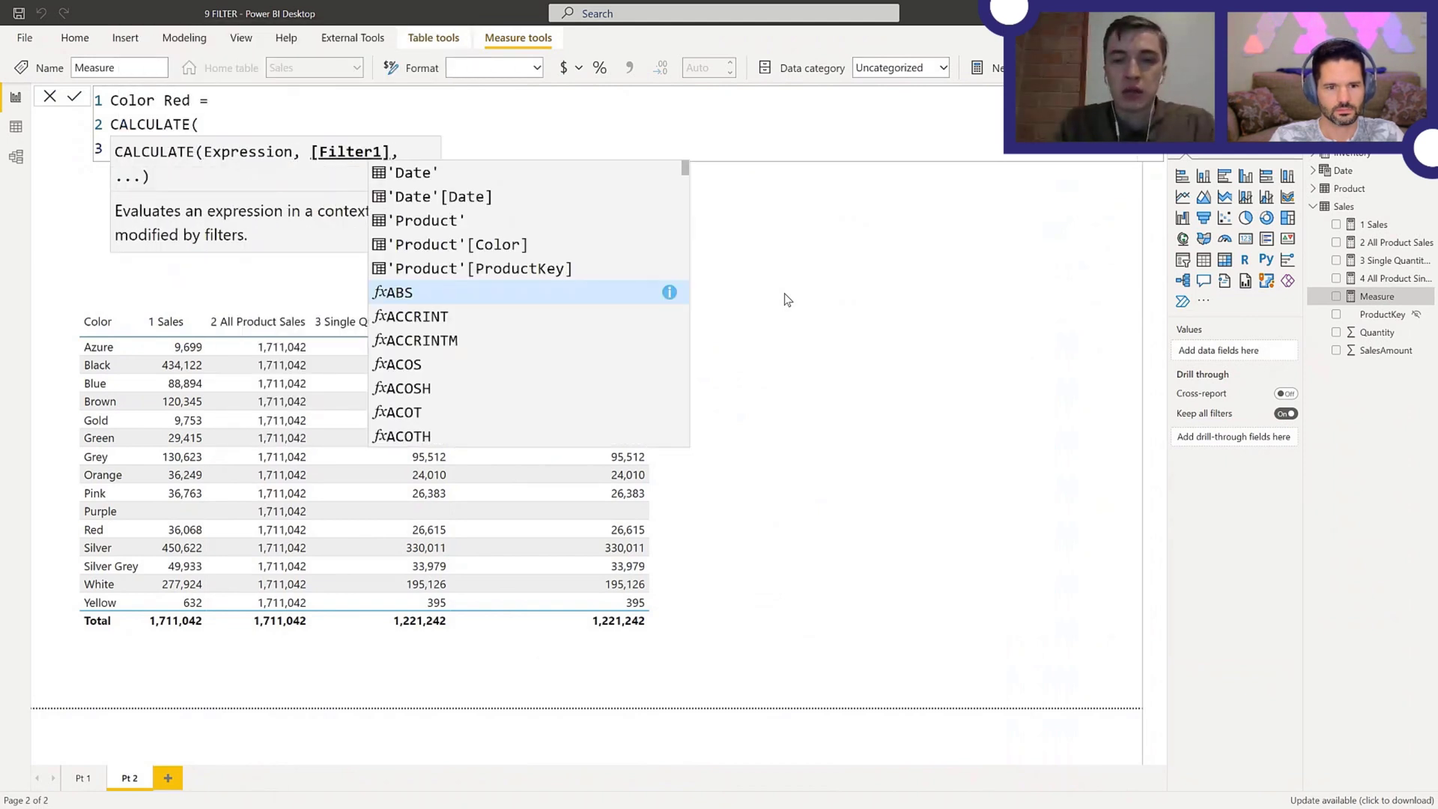
{"action": "key", "text": "shift+Return"}
- Add the filter 'Product'[Color] = "Red", close CALCULATE, and commit the Color Red measure
{"action": "type", "text": "col"}
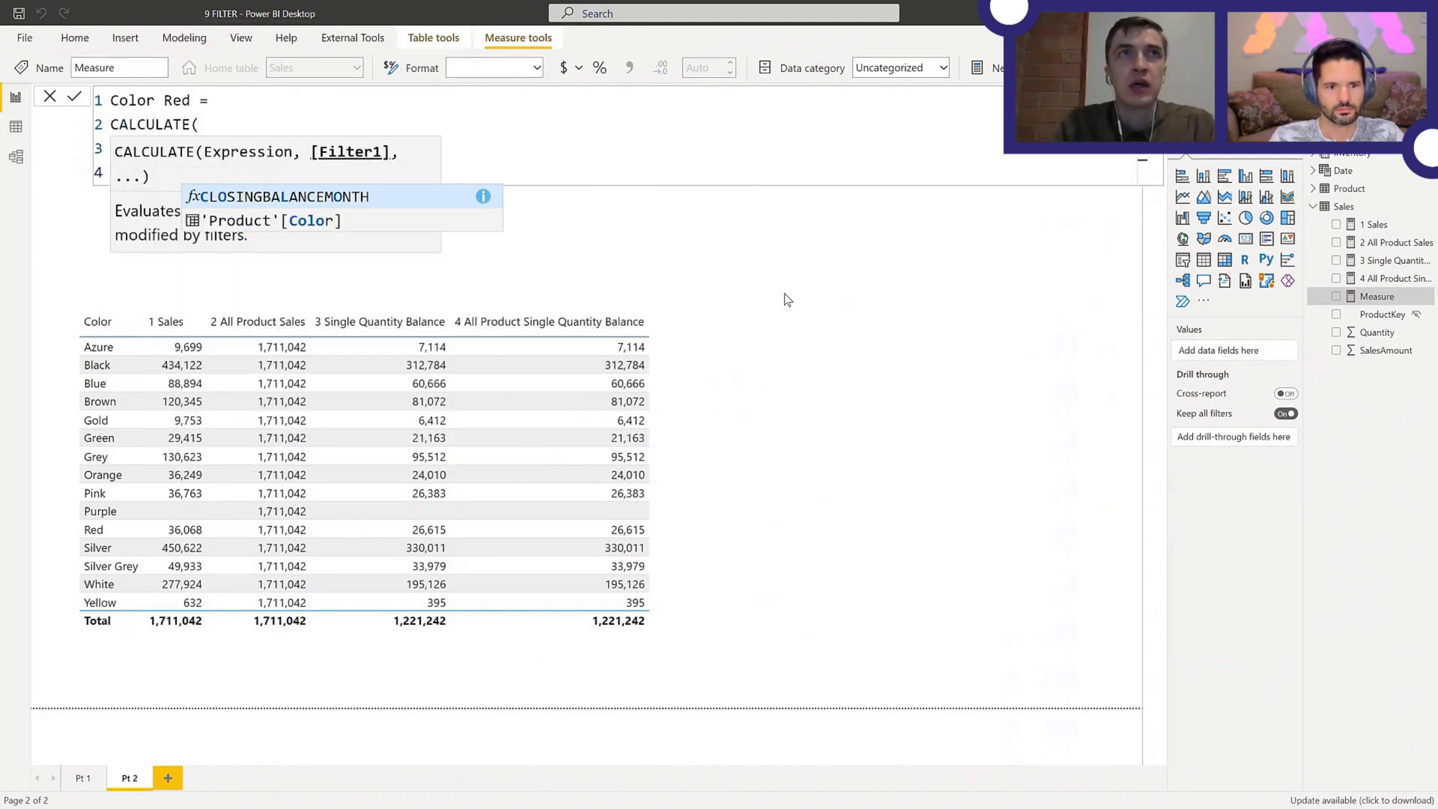
{"action": "key", "text": "Down"}
{"action": "key", "text": "Tab"}
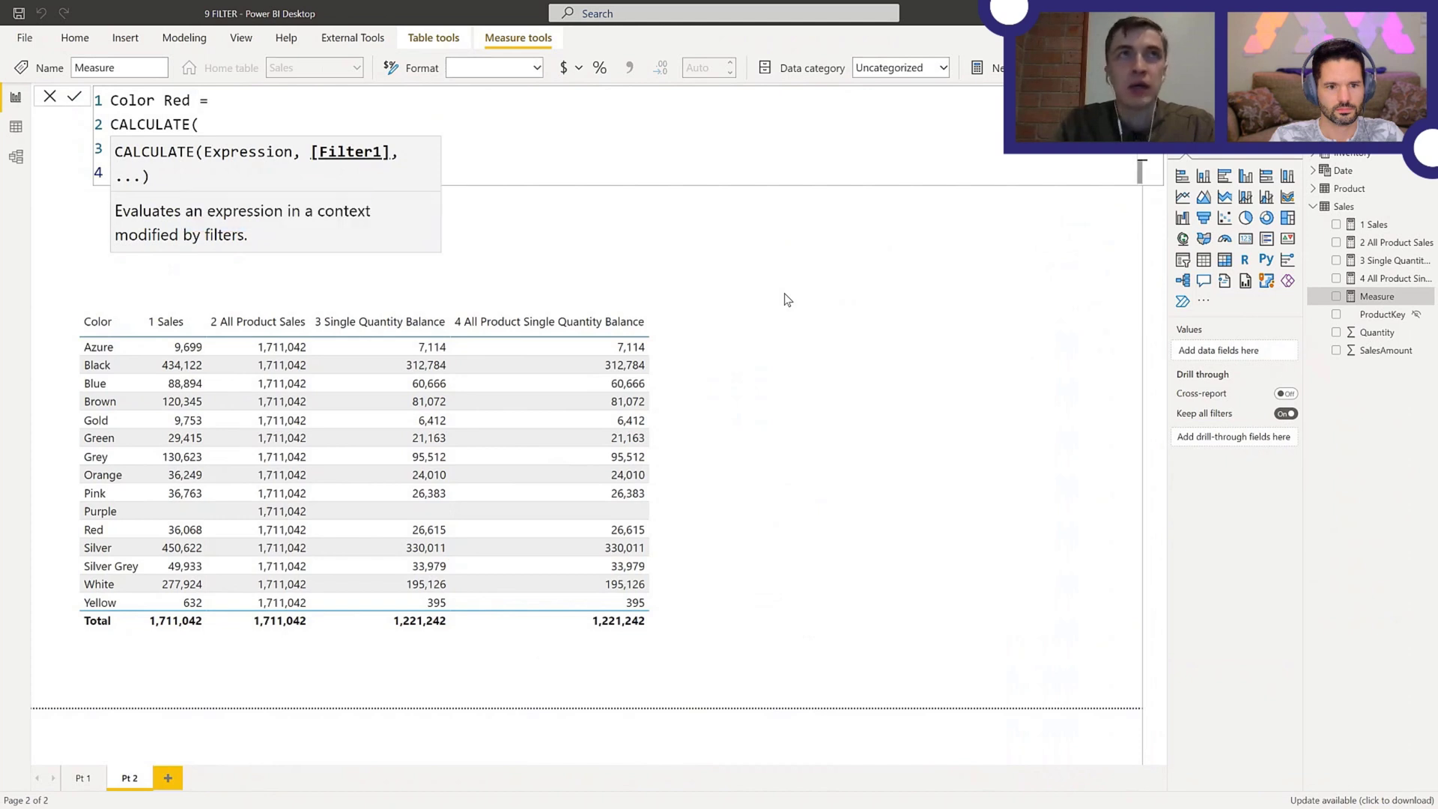
{"action": "left_click", "coordinate": [520, 152]}
{"action": "left_click", "coordinate": [505, 162]}
{"action": "type", "text": "= \""}
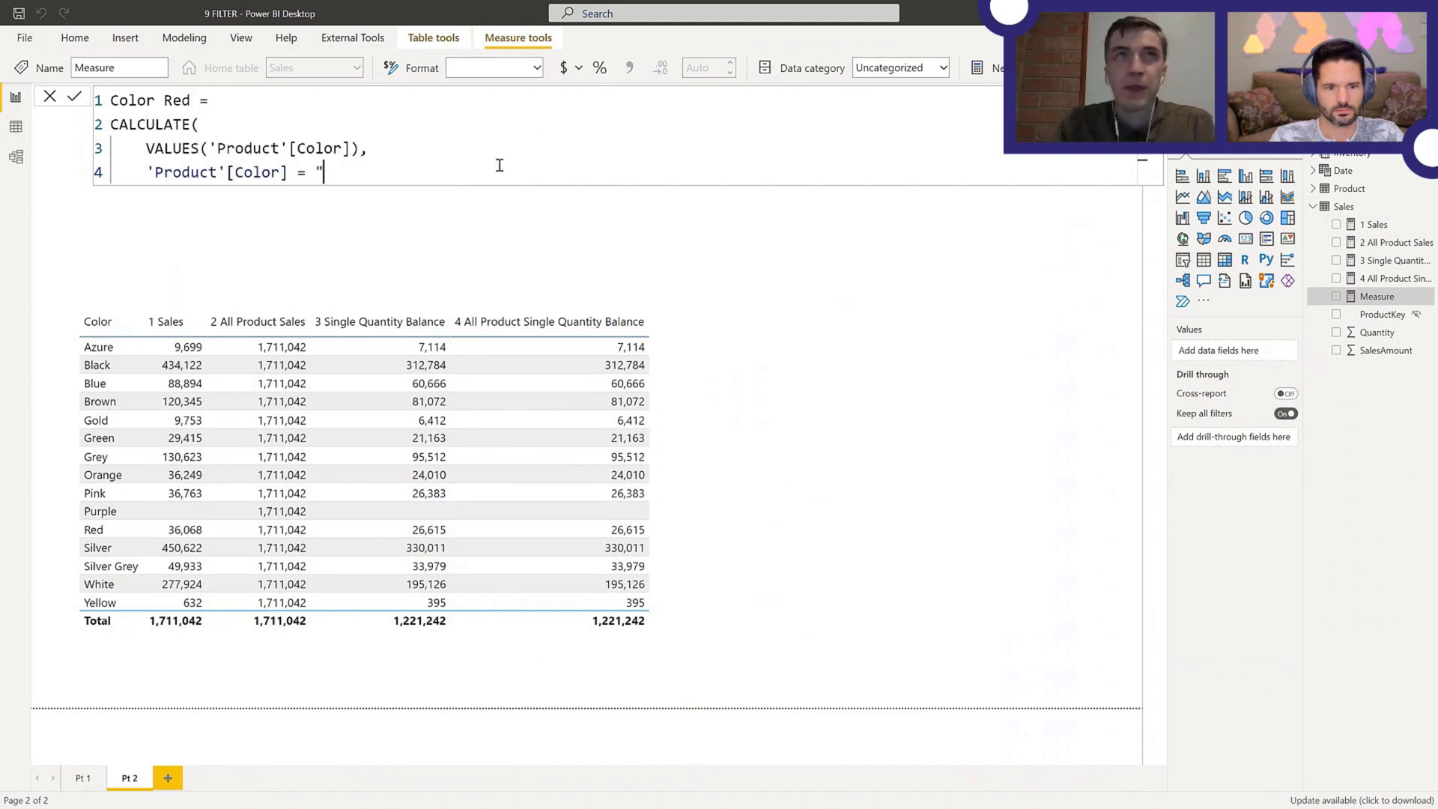
{"action": "type", "text": "Red\""}
{"action": "key", "text": "shift+Return"}
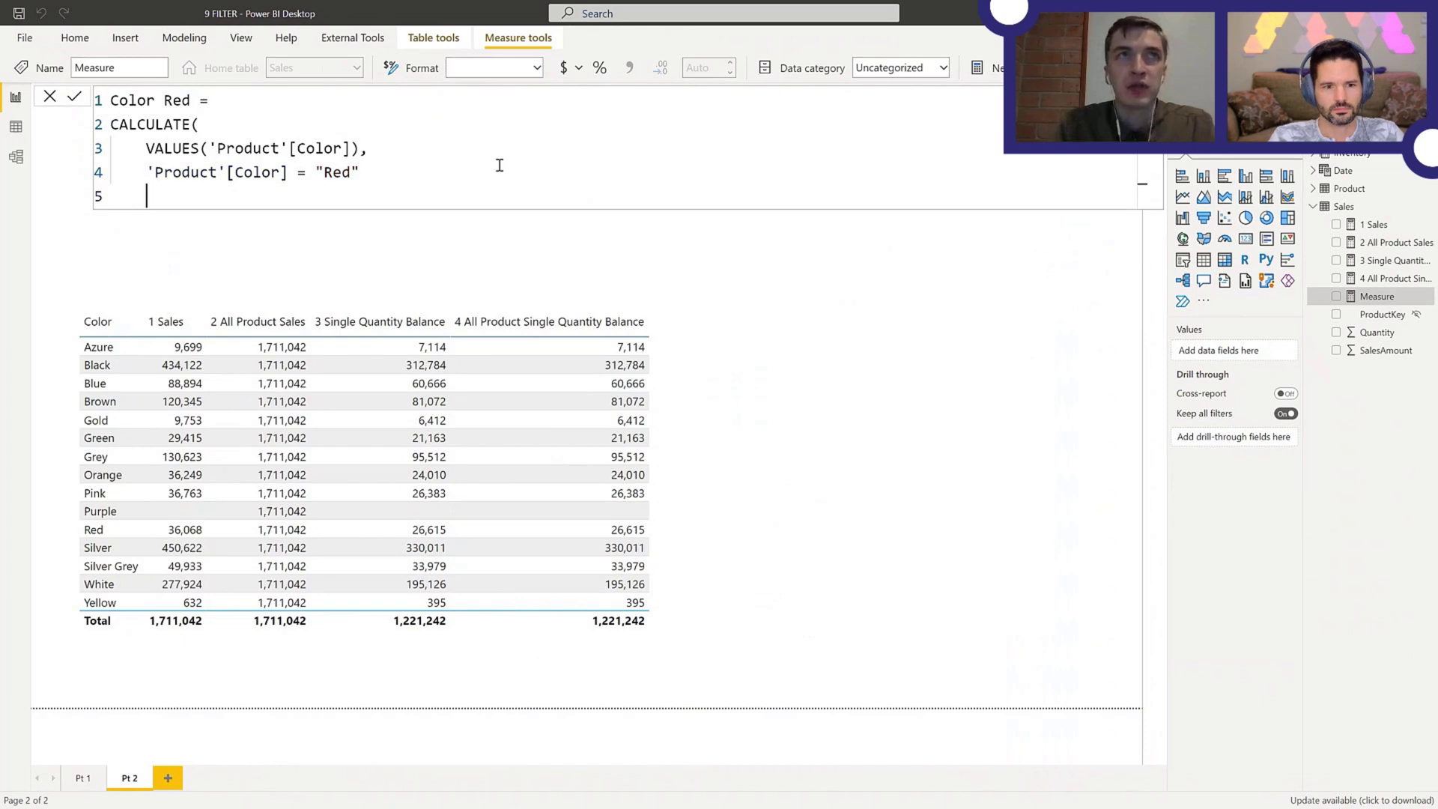
{"action": "type", "text": ")"}
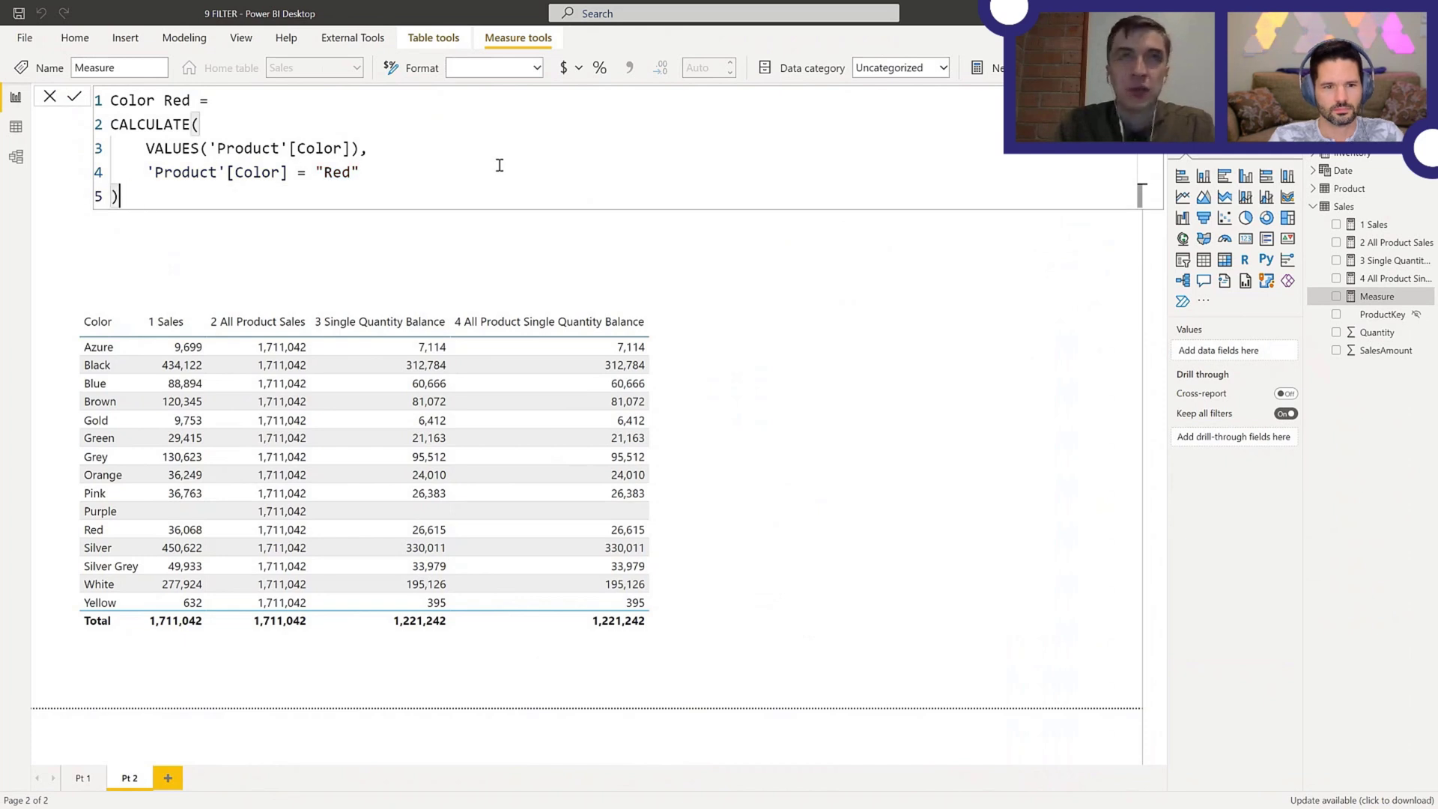
{"action": "left_click", "coordinate": [75, 98]}
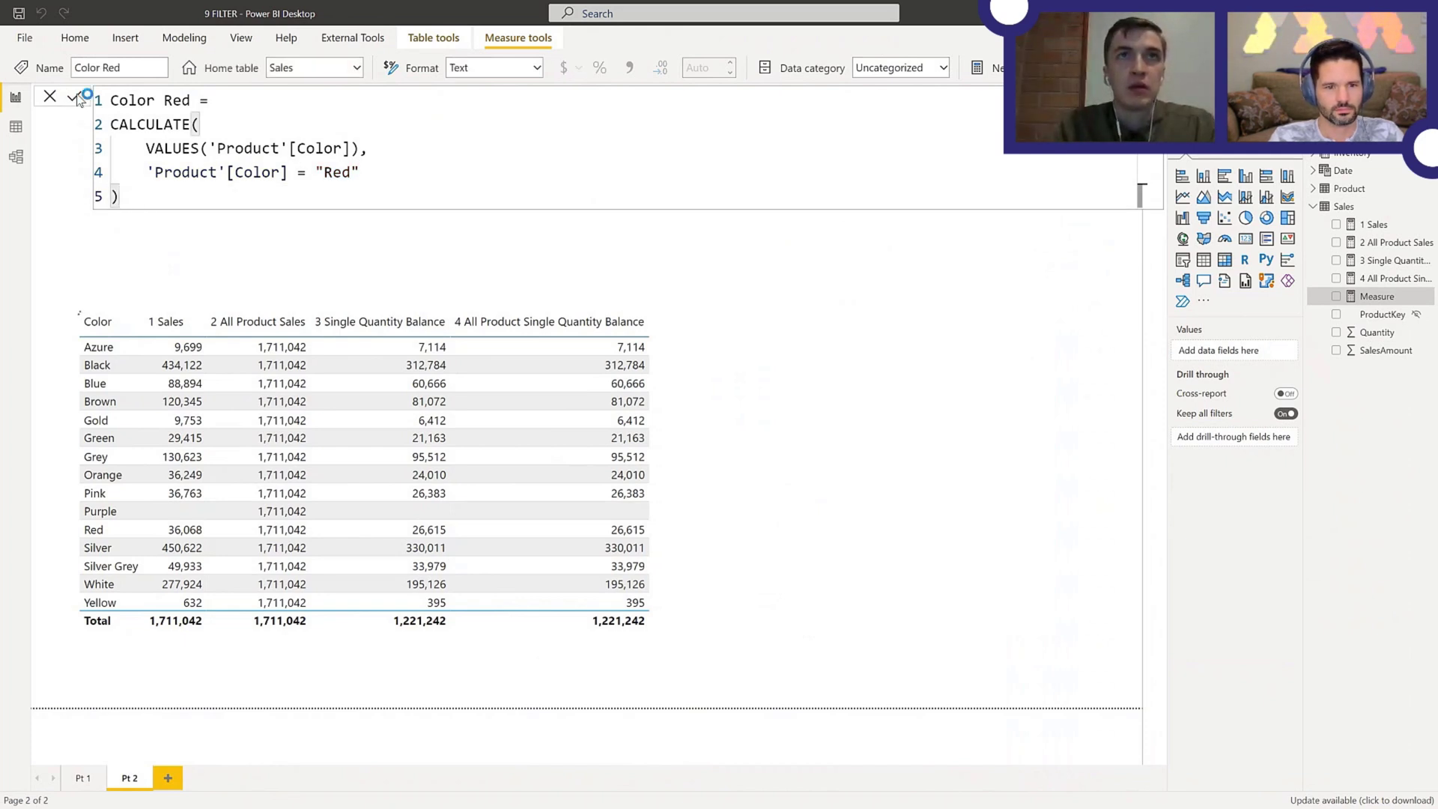
- Add Color Red to a new card, placed and resized to the right of the colour table
{"action": "left_click", "coordinate": [1076, 455]}
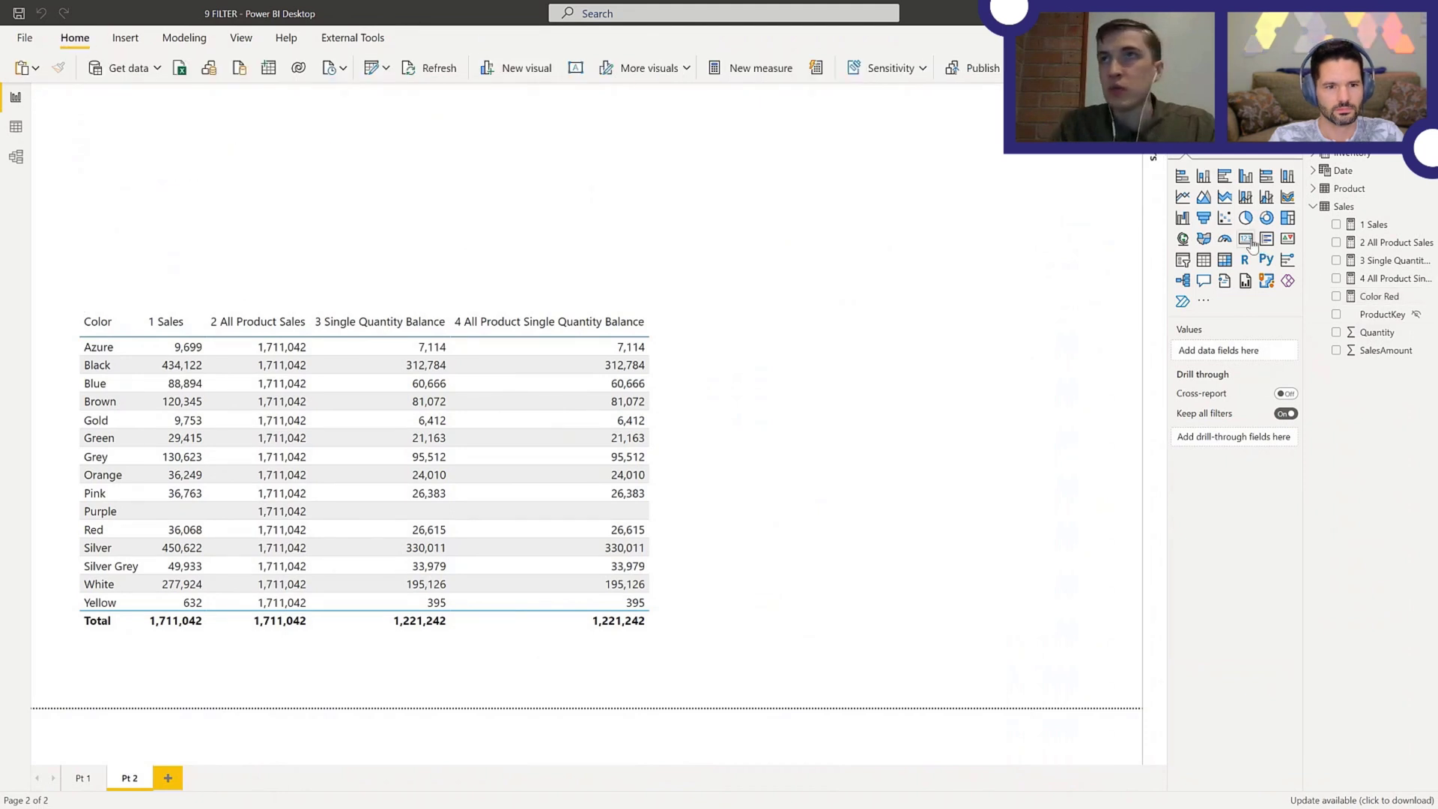
{"action": "left_click", "coordinate": [1336, 296]}
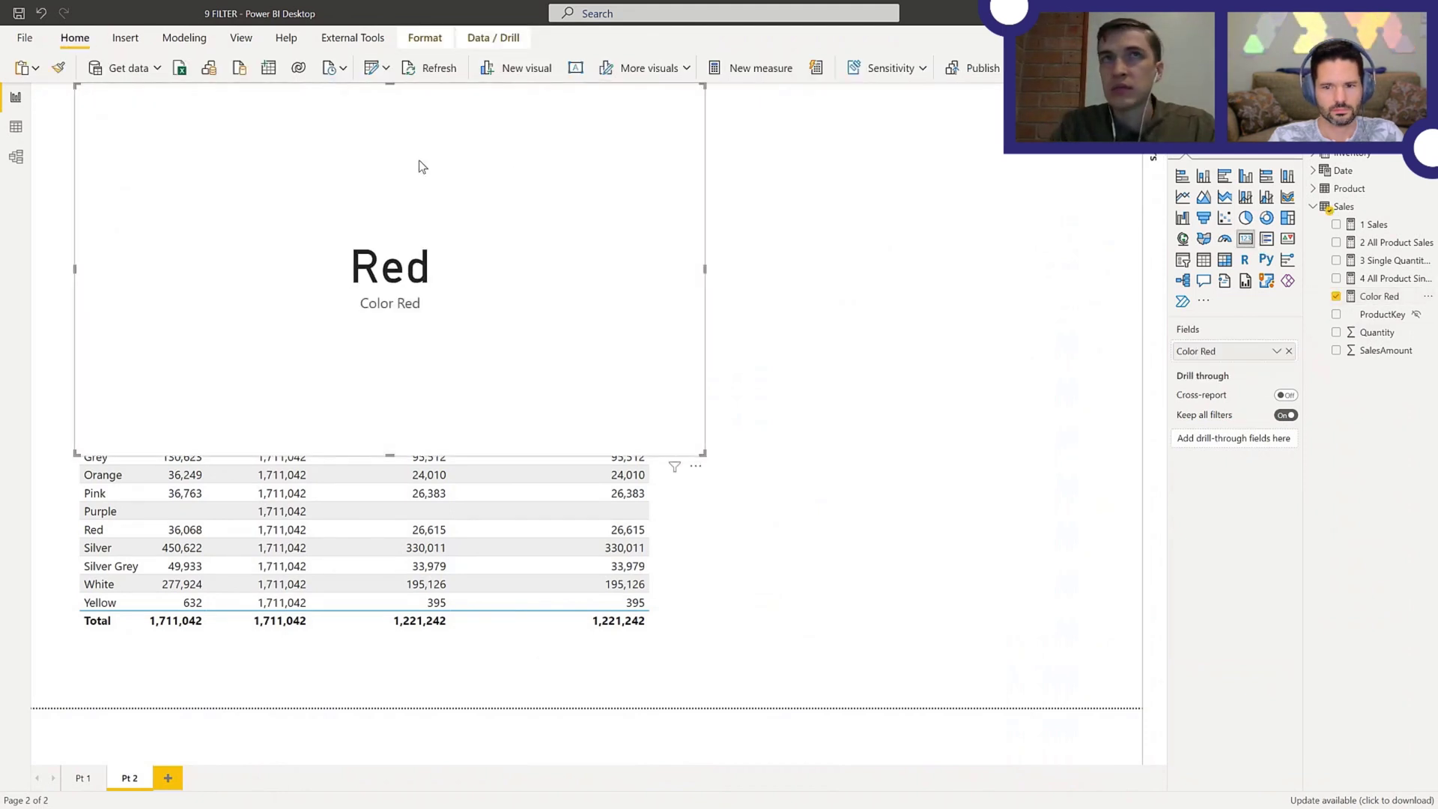
{"action": "left_click_drag", "start_coordinate": [417, 167], "coordinate": [941, 279]}
{"action": "left_click_drag", "start_coordinate": [514, 197], "coordinate": [855, 267]}
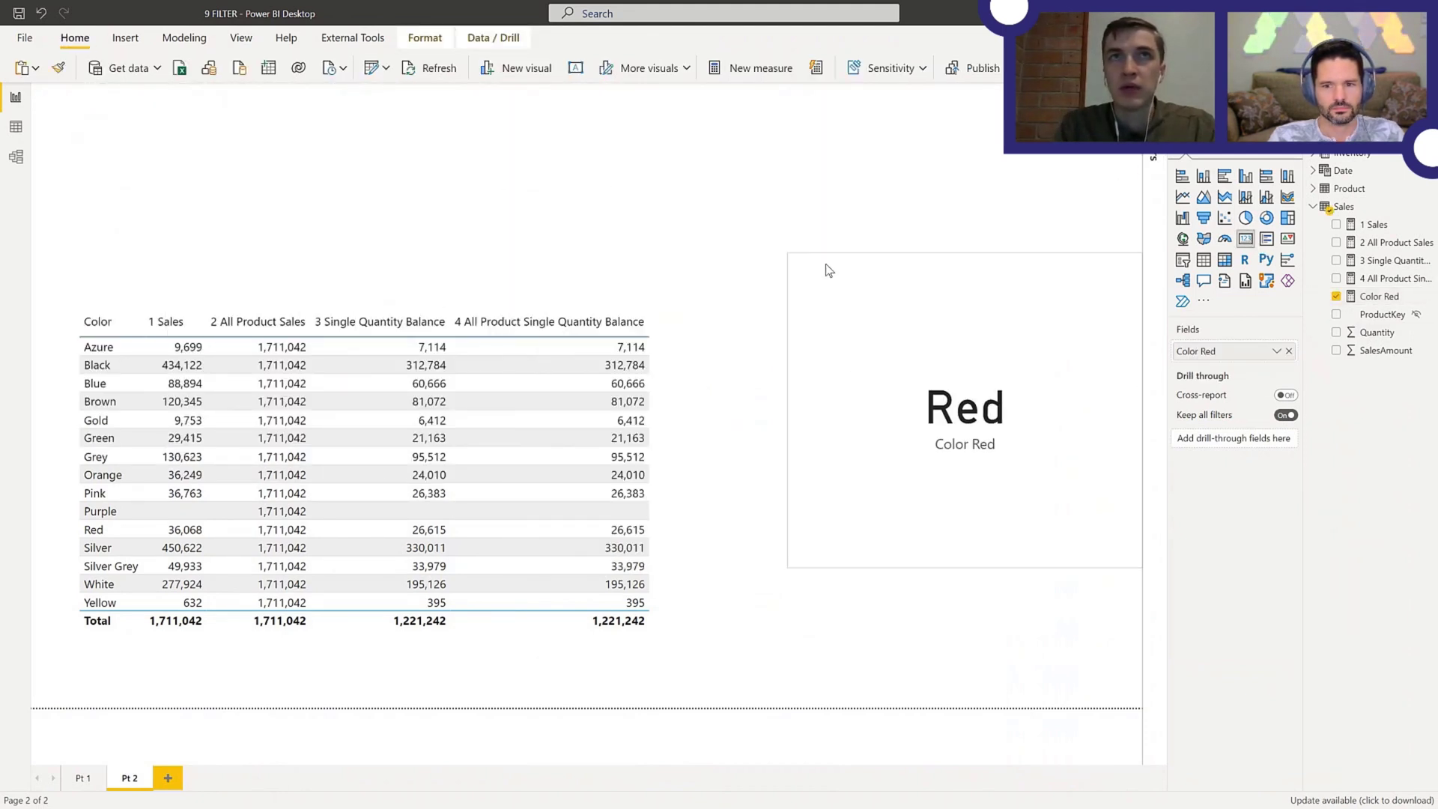
- Convert the card to a matrix and turn on Switch values to rows under Values options
{"action": "left_click", "coordinate": [1266, 239]}
{"action": "left_click", "coordinate": [1228, 266]}
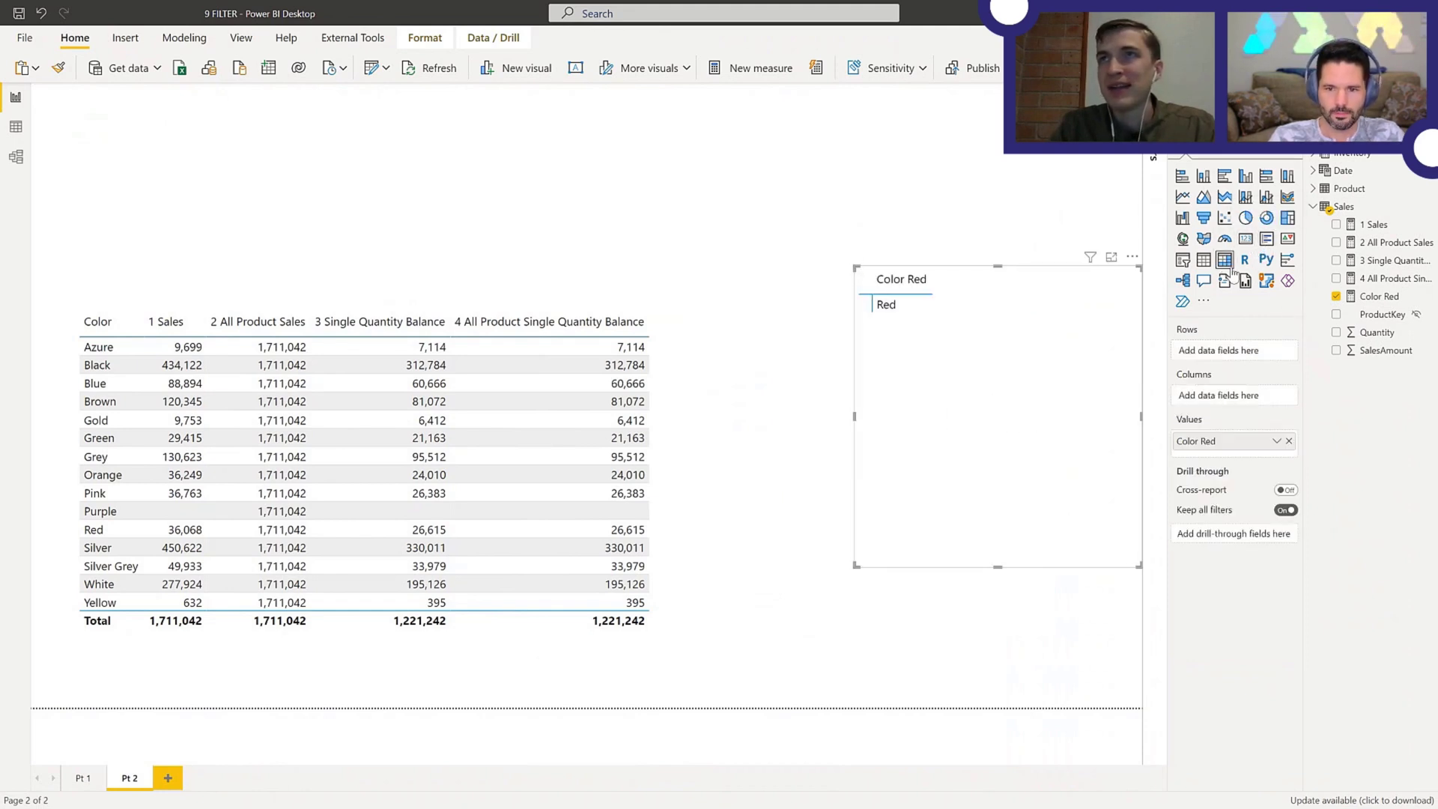
{"action": "left_click", "coordinate": [1242, 159]}
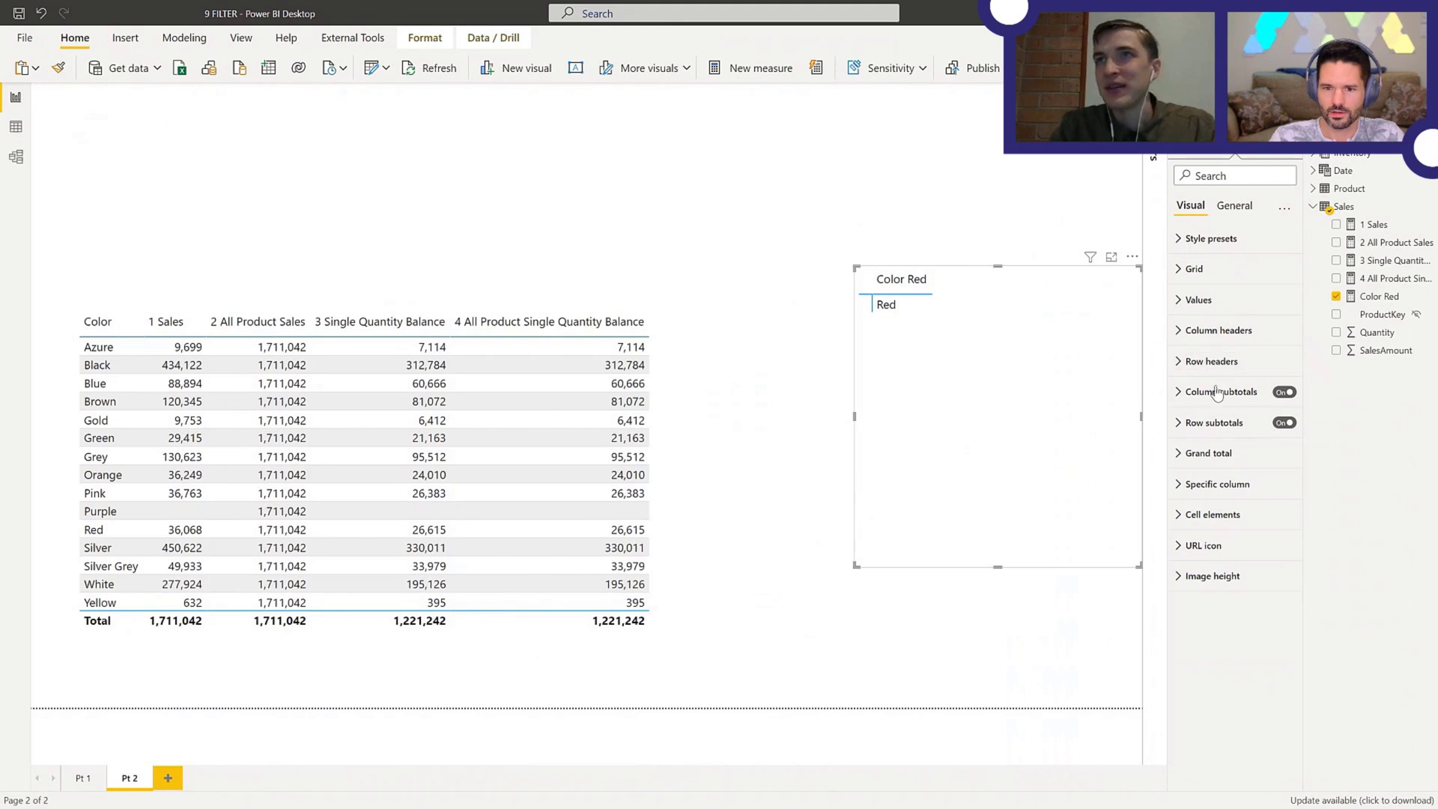
{"action": "left_click", "coordinate": [1200, 300]}
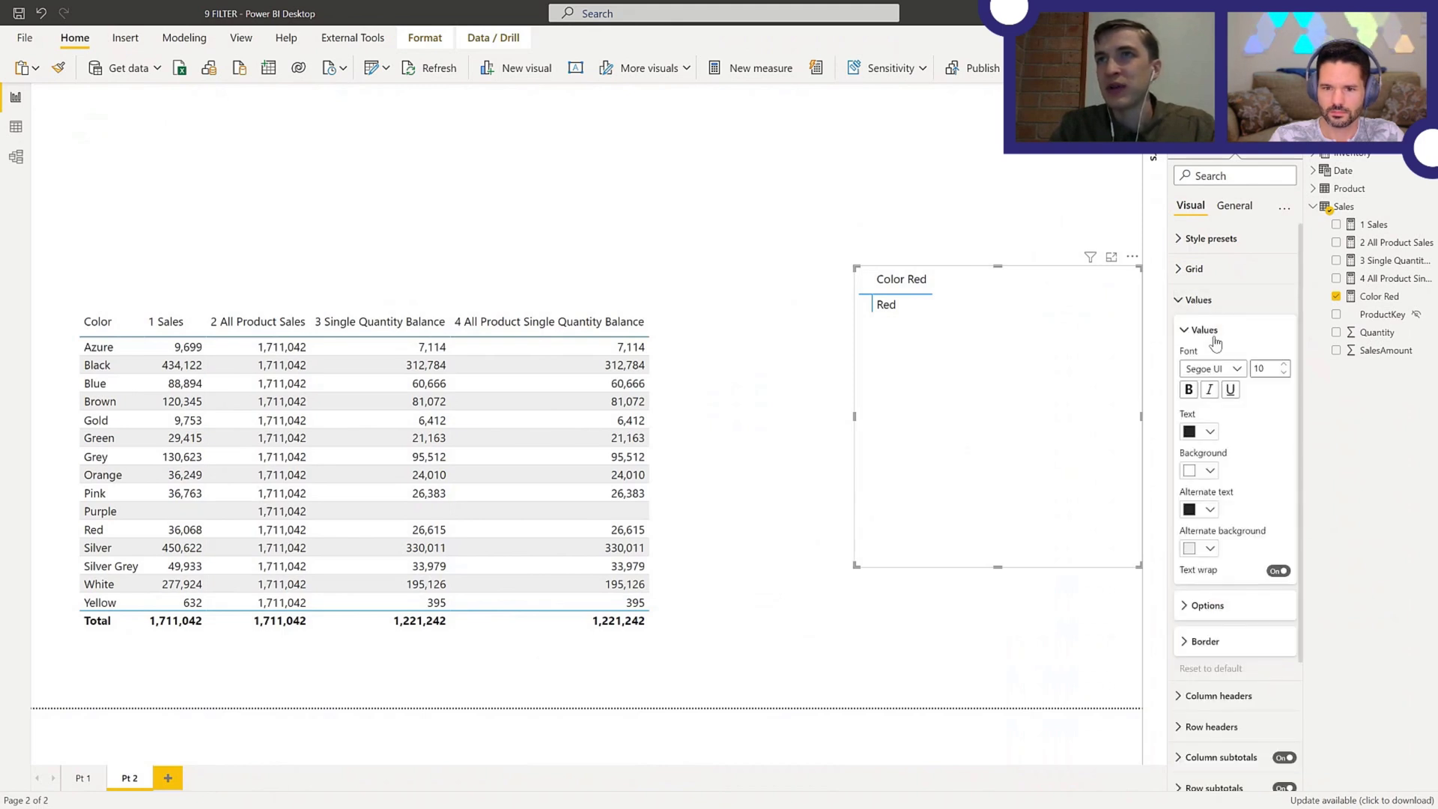
{"action": "left_click", "coordinate": [1225, 604]}
{"action": "left_click", "coordinate": [1279, 628]}
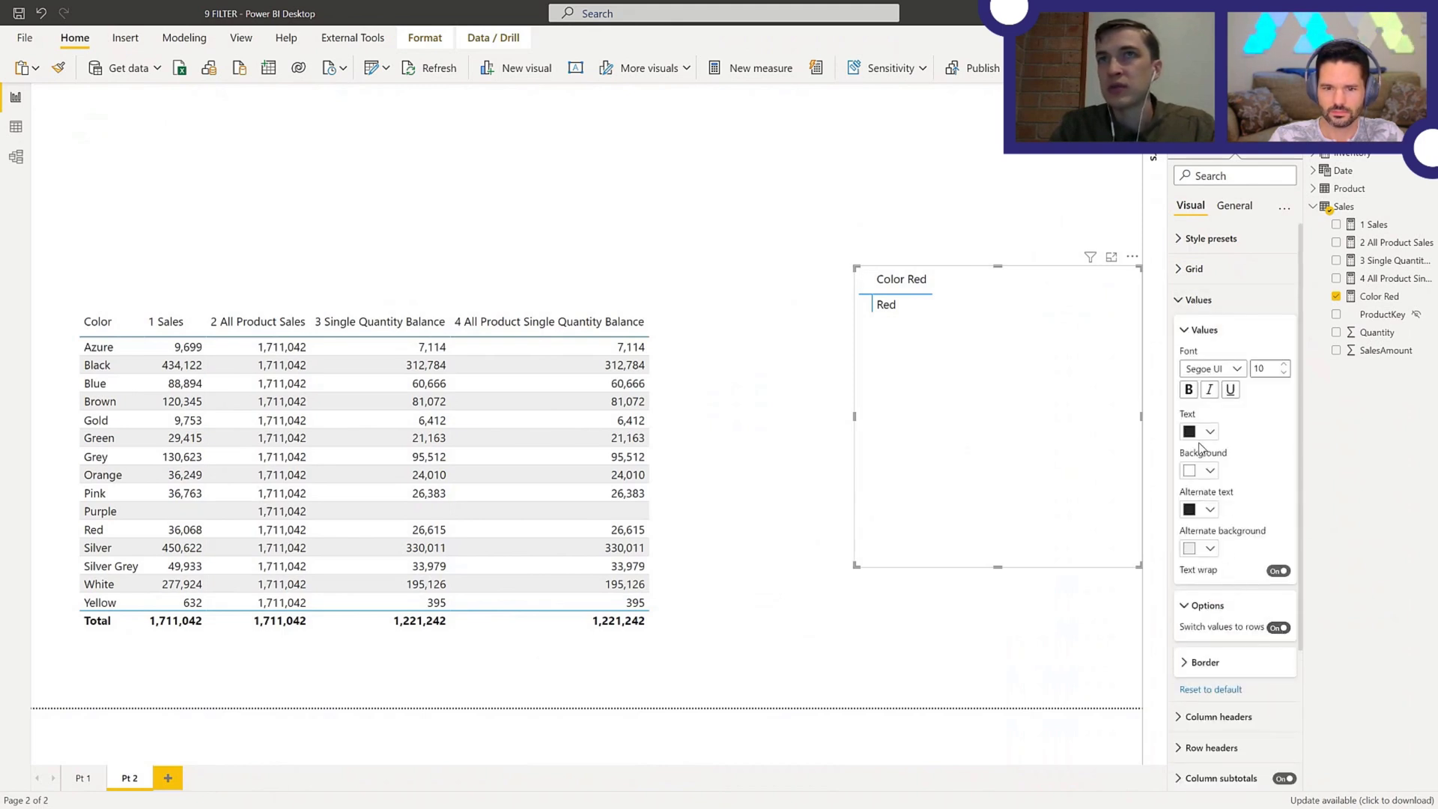
{"action": "left_click", "coordinate": [1187, 159]}
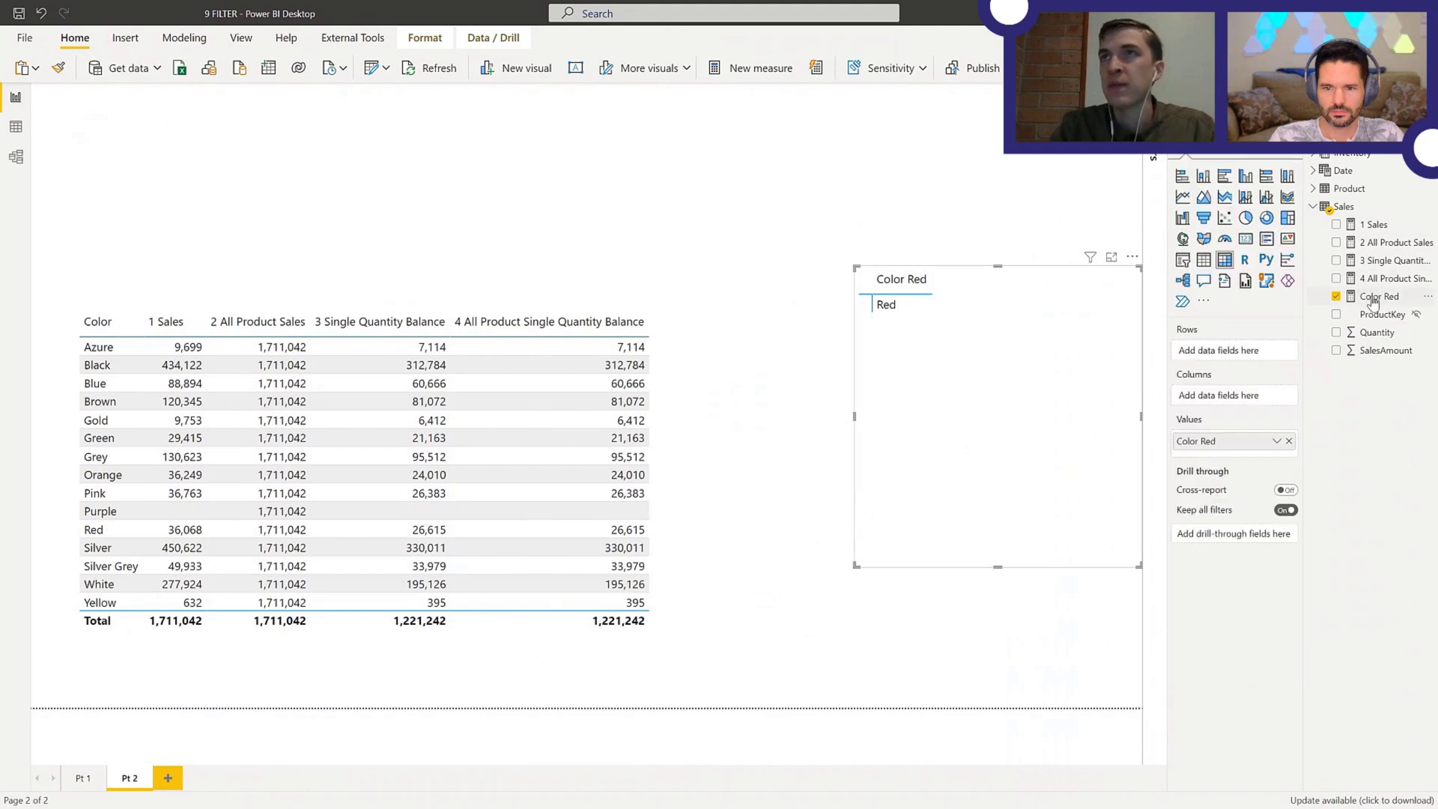
{"action": "right_click", "coordinate": [1367, 297]}
{"action": "key", "text": "Escape"}
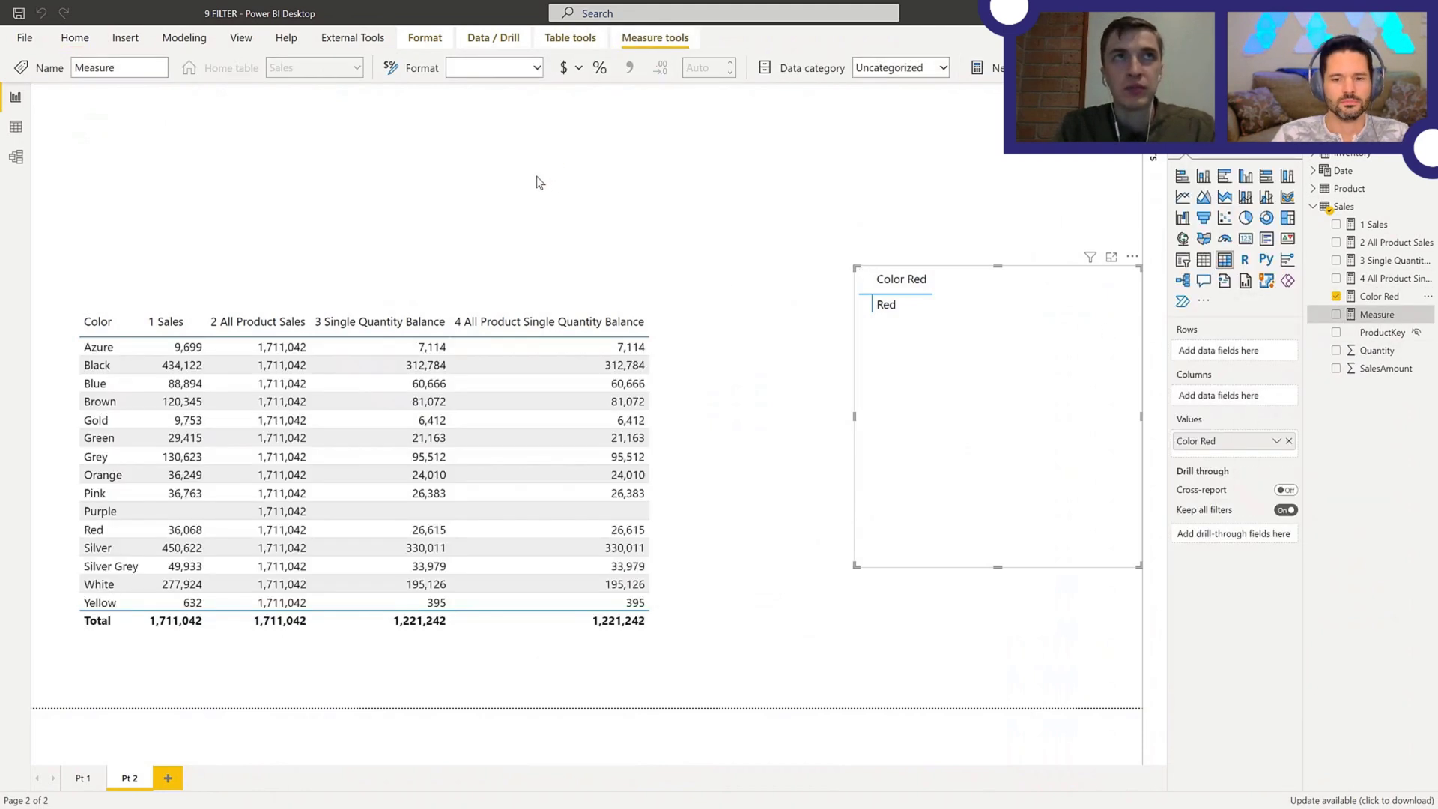
- Start the measure Color Blue over Red = CALCULATE([Color Red], in the formula bar
{"action": "type", "text": "1 Color"}
{"action": "type", "text": " Blue "}
{"action": "type", "text": "over Red "}
{"action": "type", "text": "="}
{"action": "key", "text": "shift+Return"}
{"action": "type", "text": "C"}
{"action": "key", "text": "Tab"}
{"action": "key", "text": "shift+Return"}
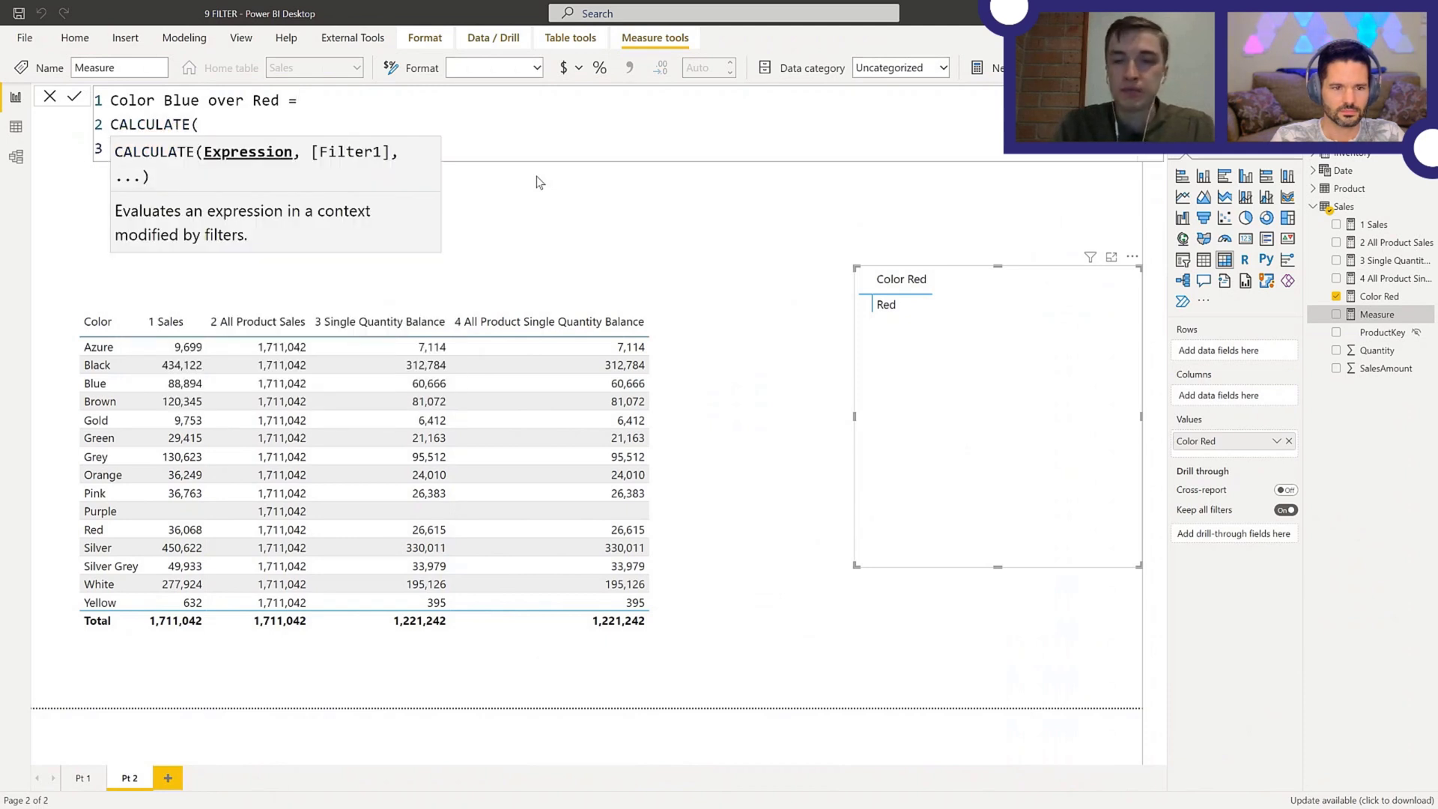
{"action": "type", "text": "[r"}
{"action": "key", "text": "Escape"}
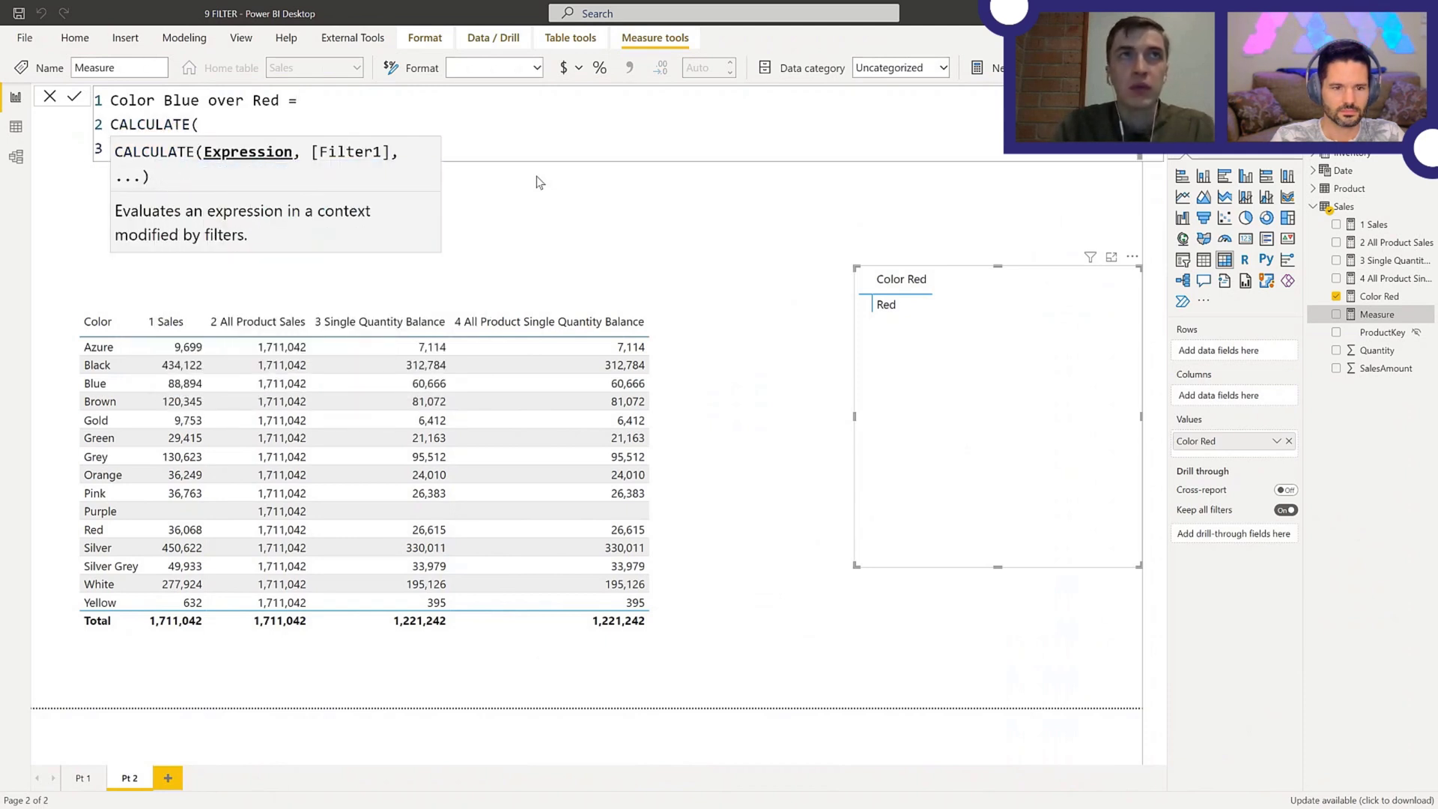
{"action": "type", "text": ","}
{"action": "key", "text": "shift+Return"}
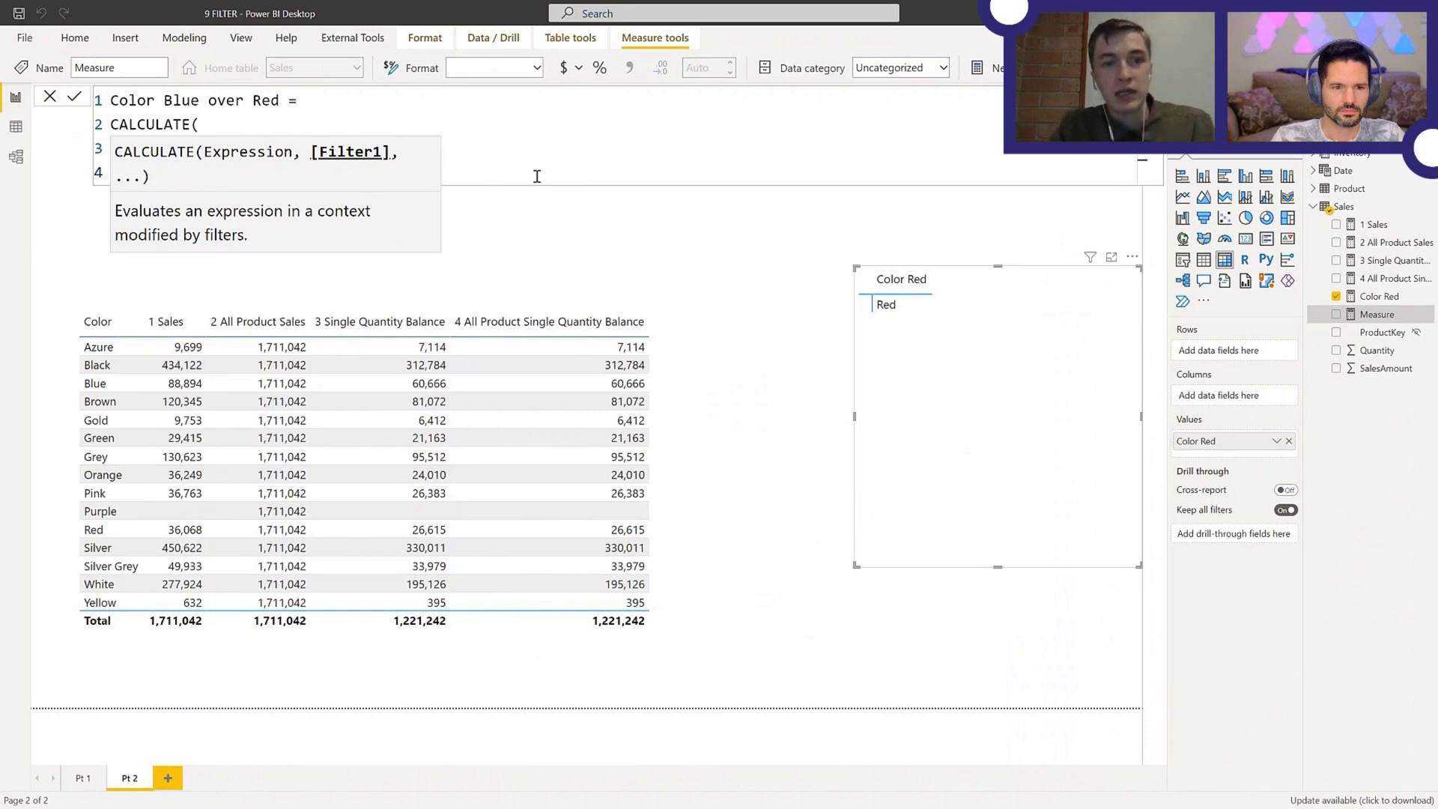
- Add the filter 'Product'[Color] = "Blue", close the parenthesis, and commit the measure
{"action": "left_click", "coordinate": [393, 125]}
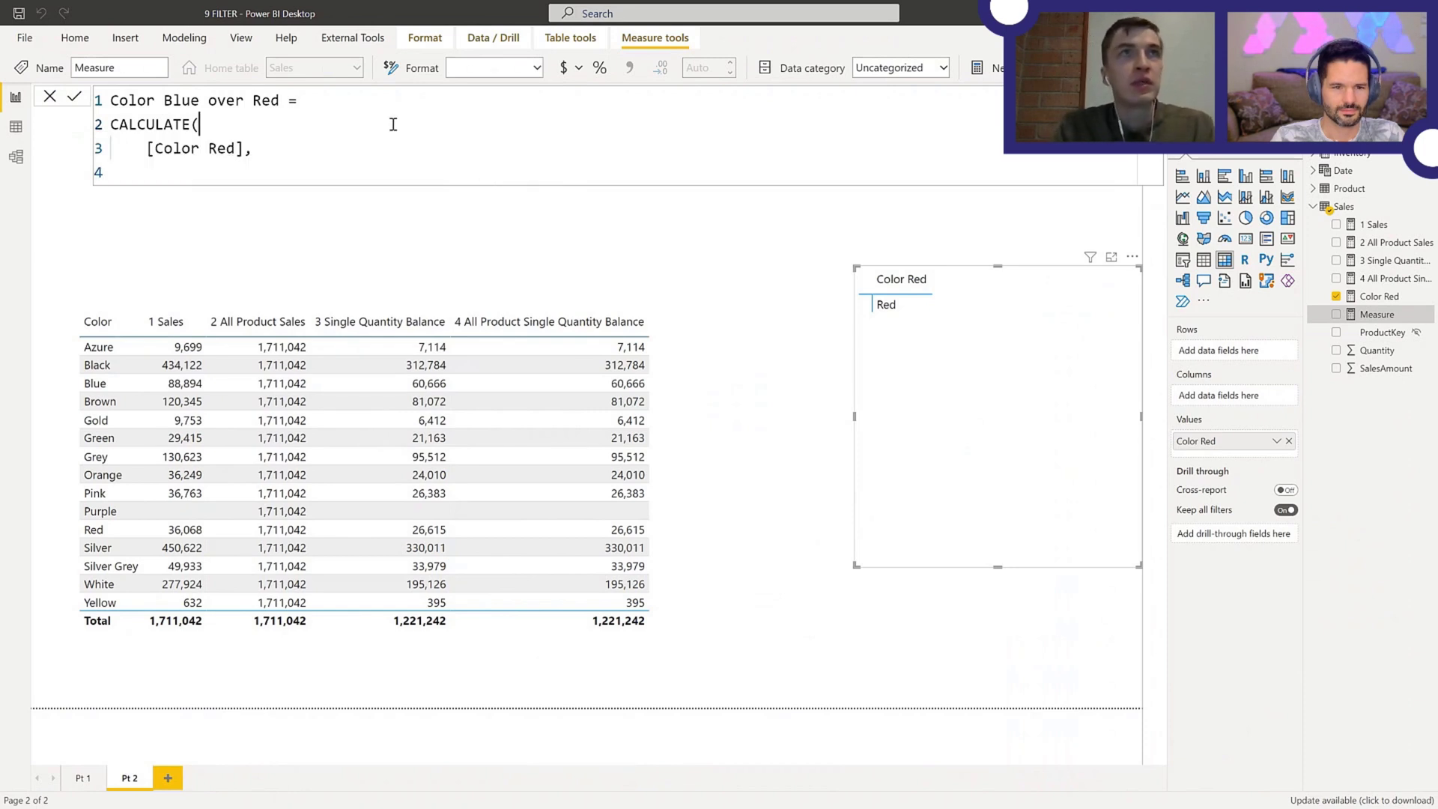
{"action": "left_click", "coordinate": [392, 166]}
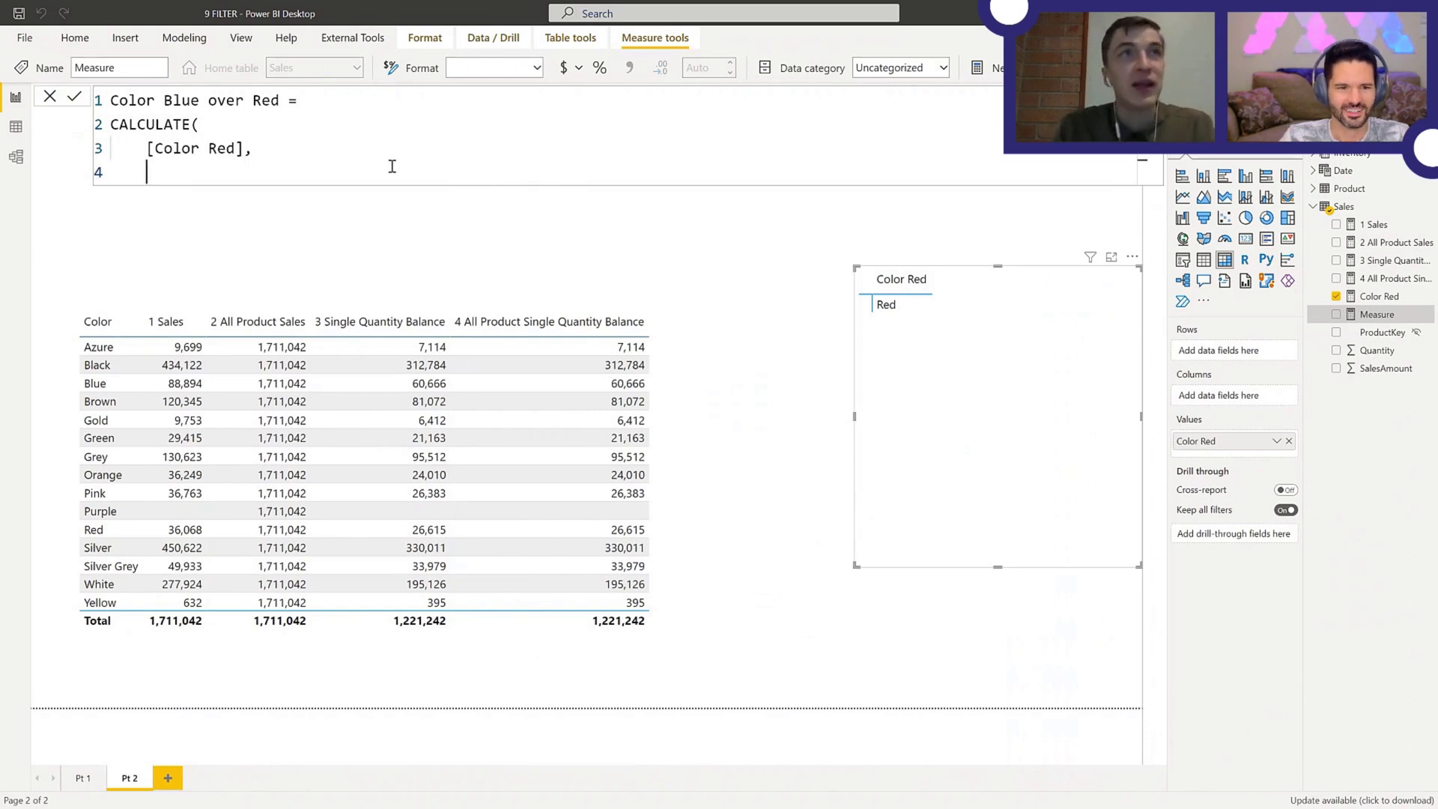
{"action": "type", "text": "colo"}
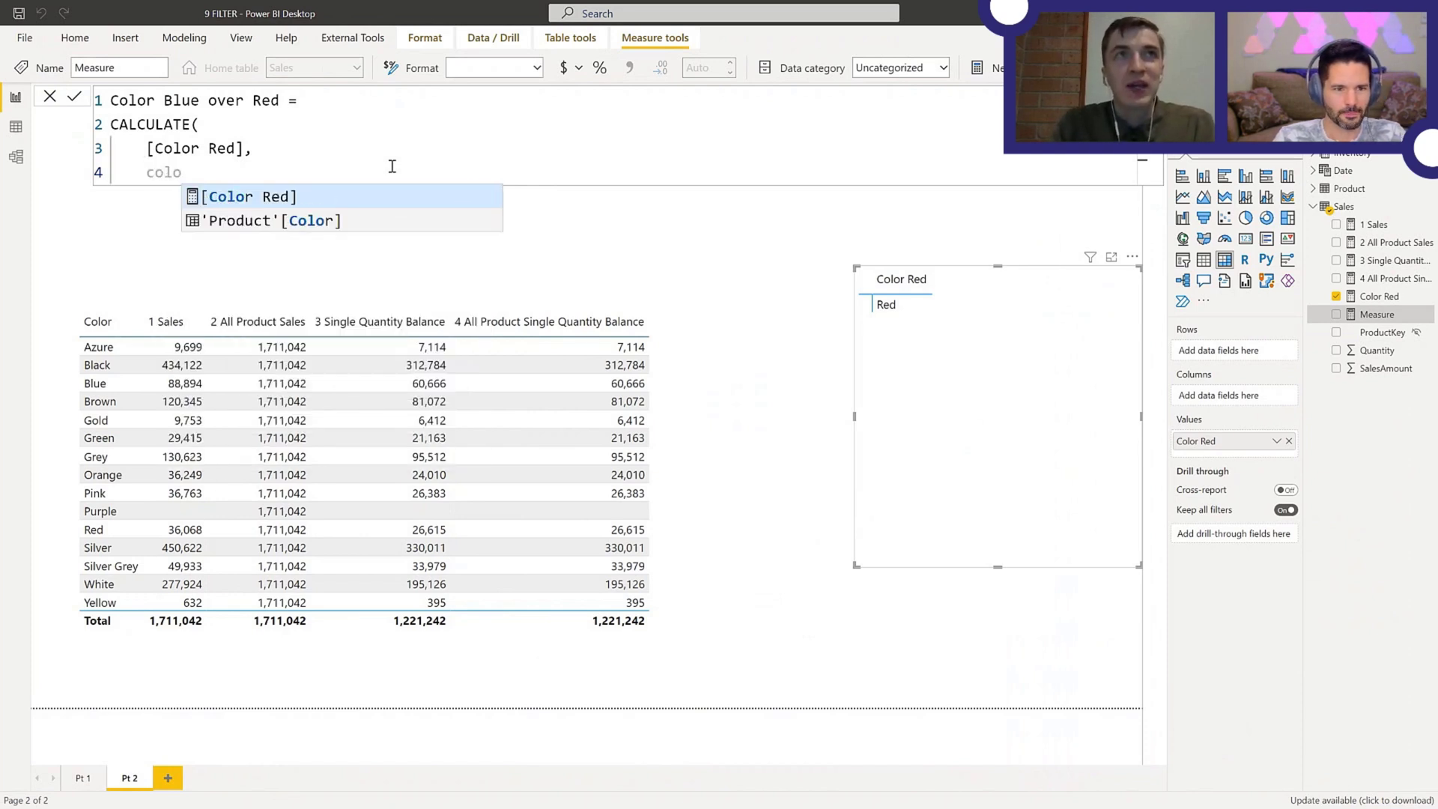
{"action": "key", "text": "Escape"}
{"action": "key", "text": "Right"}
{"action": "type", "text": "r"}
{"action": "key", "text": "Down"}
{"action": "key", "text": "Tab"}
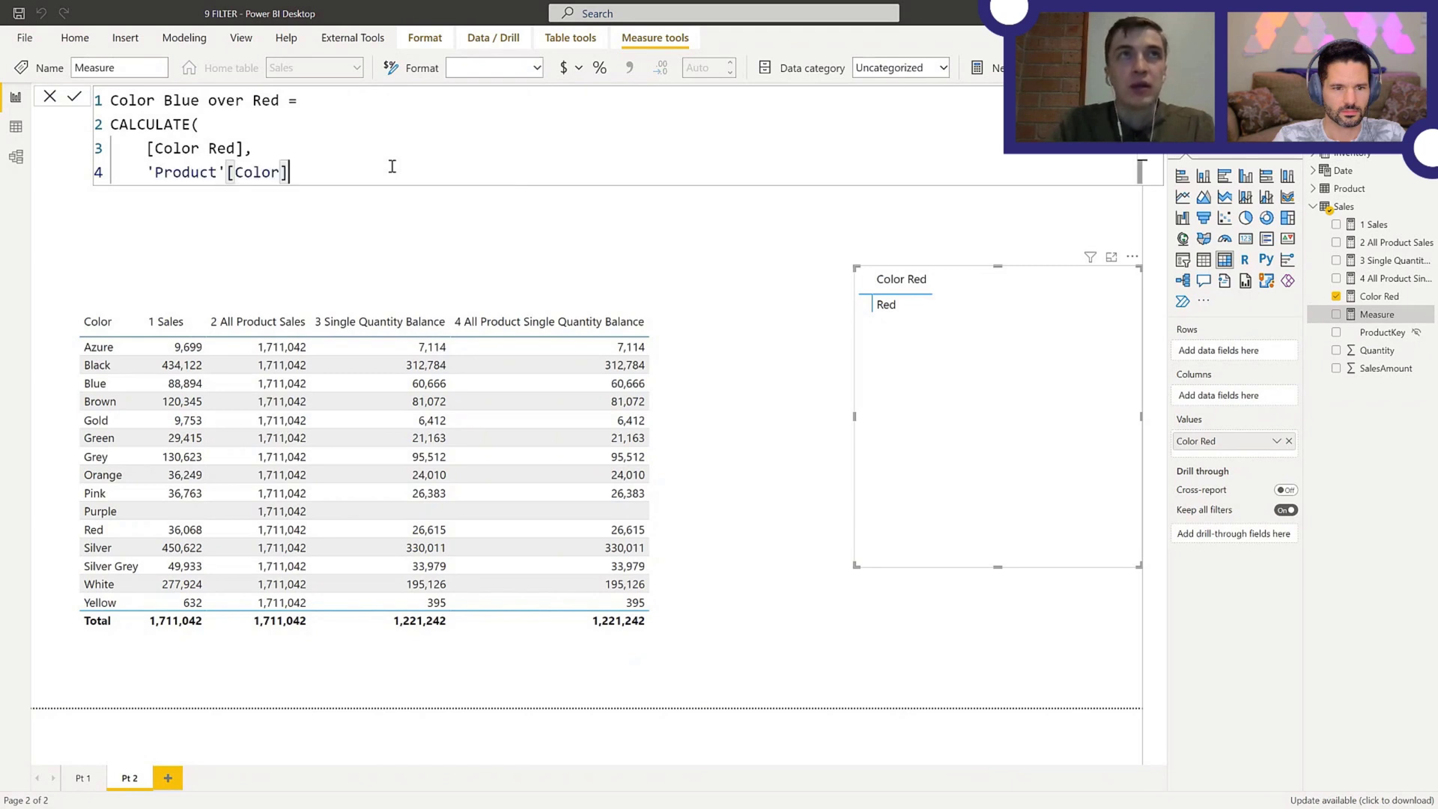
{"action": "type", "text": "= \"Blue\""}
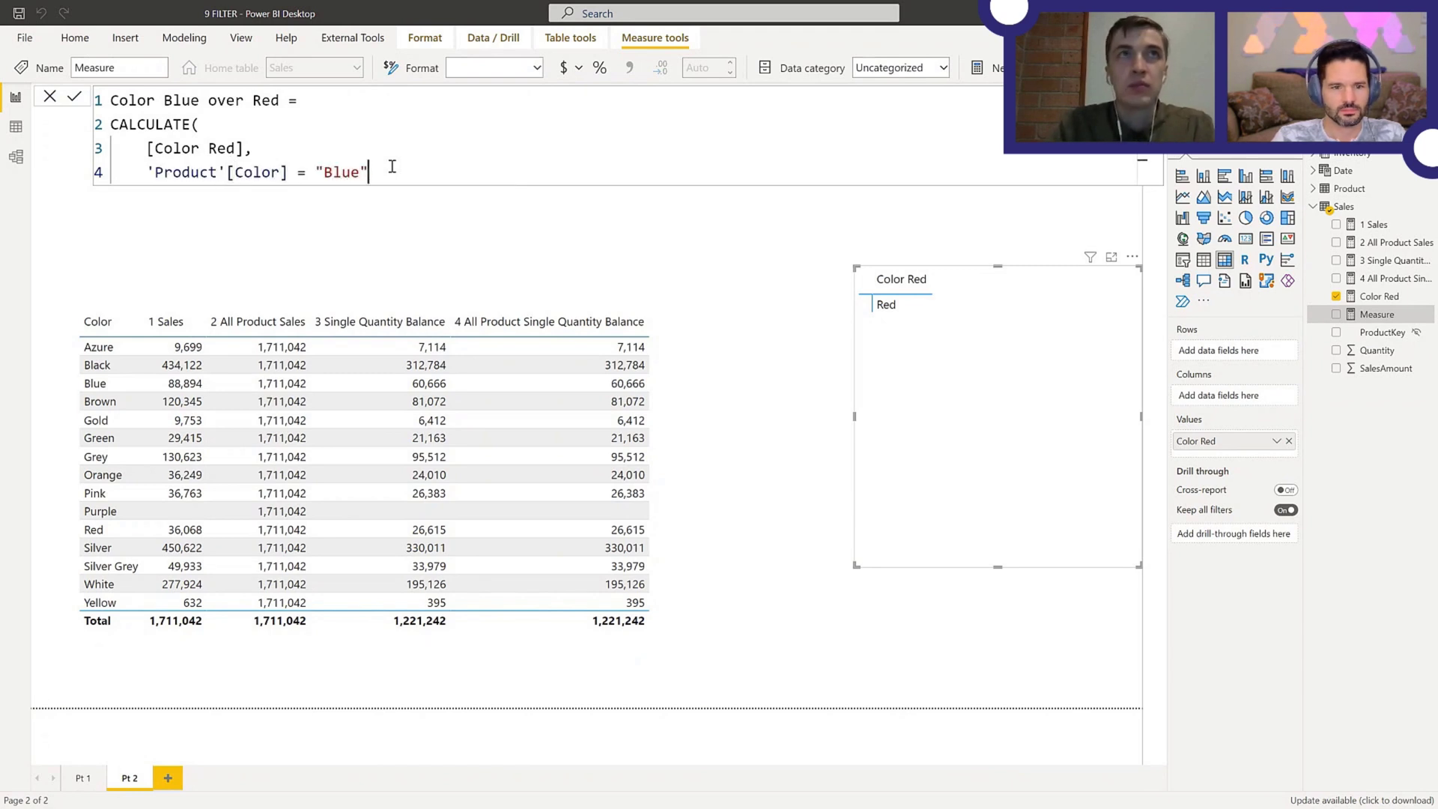
{"action": "key", "text": "Return"}
{"action": "type", "text": ")"}
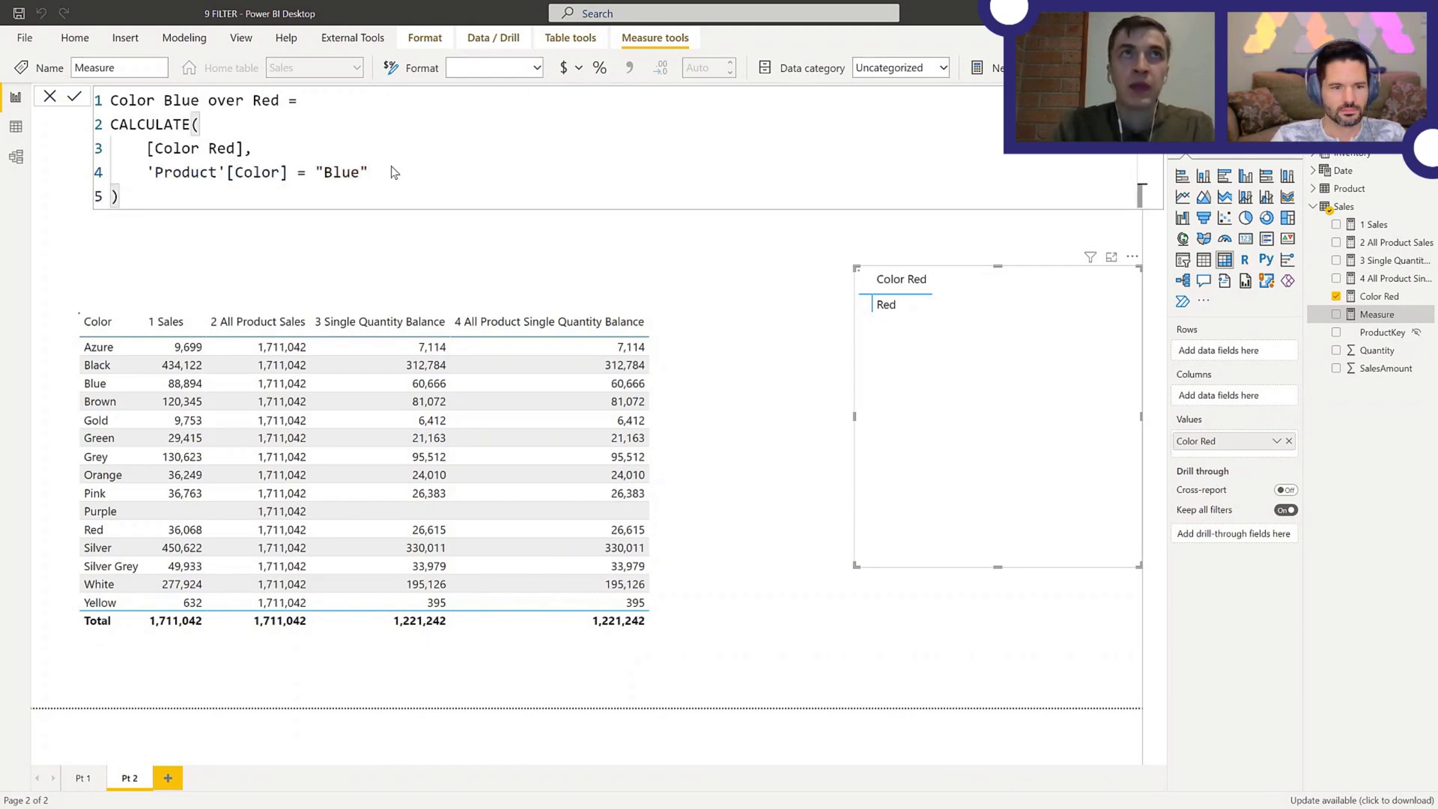
{"action": "key", "text": "Return"}
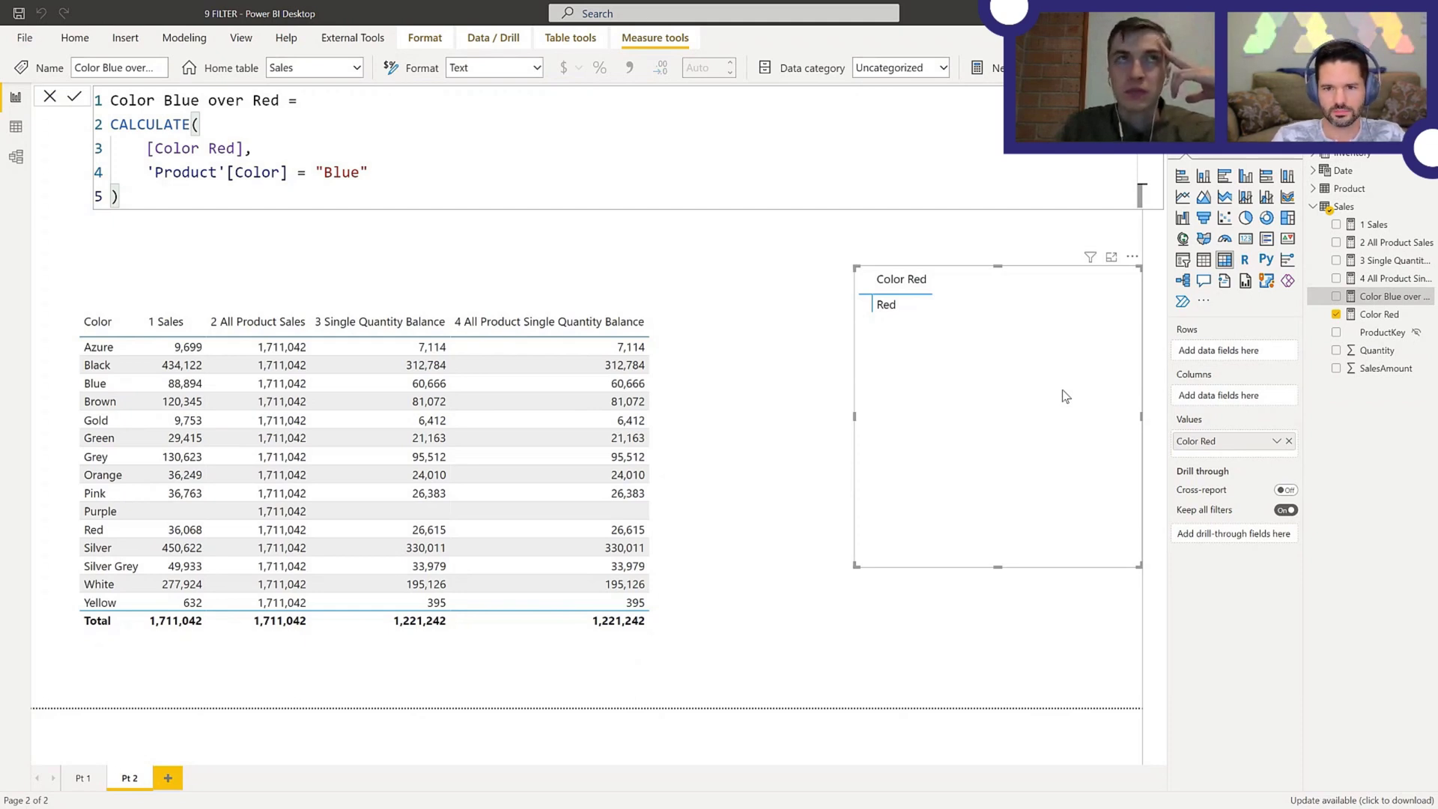
- Add Color Blue over Red to the side matrix, then view the Color Red measure's DAX
{"action": "left_click", "coordinate": [1337, 298]}
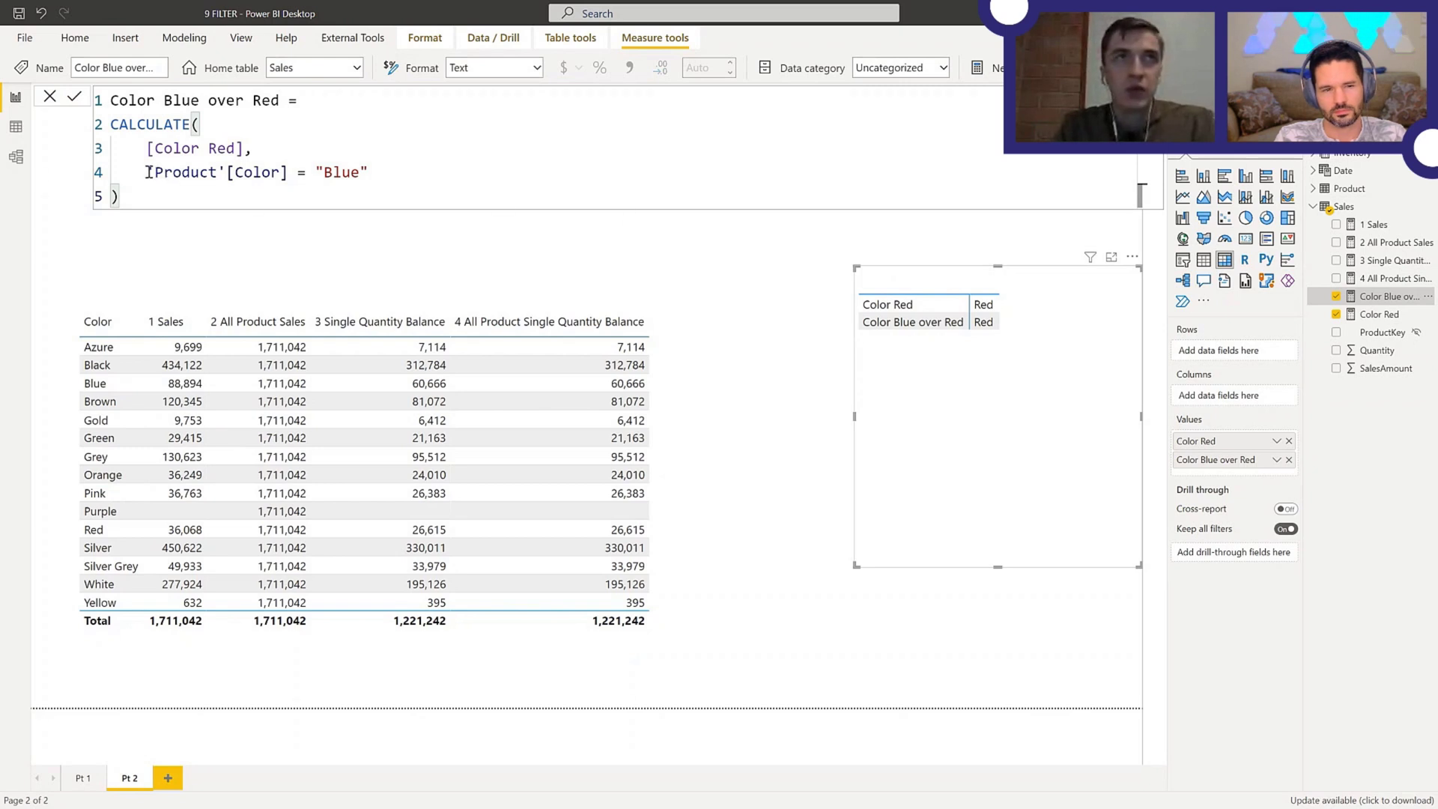
{"action": "left_click_drag", "start_coordinate": [148, 173], "coordinate": [380, 171]}
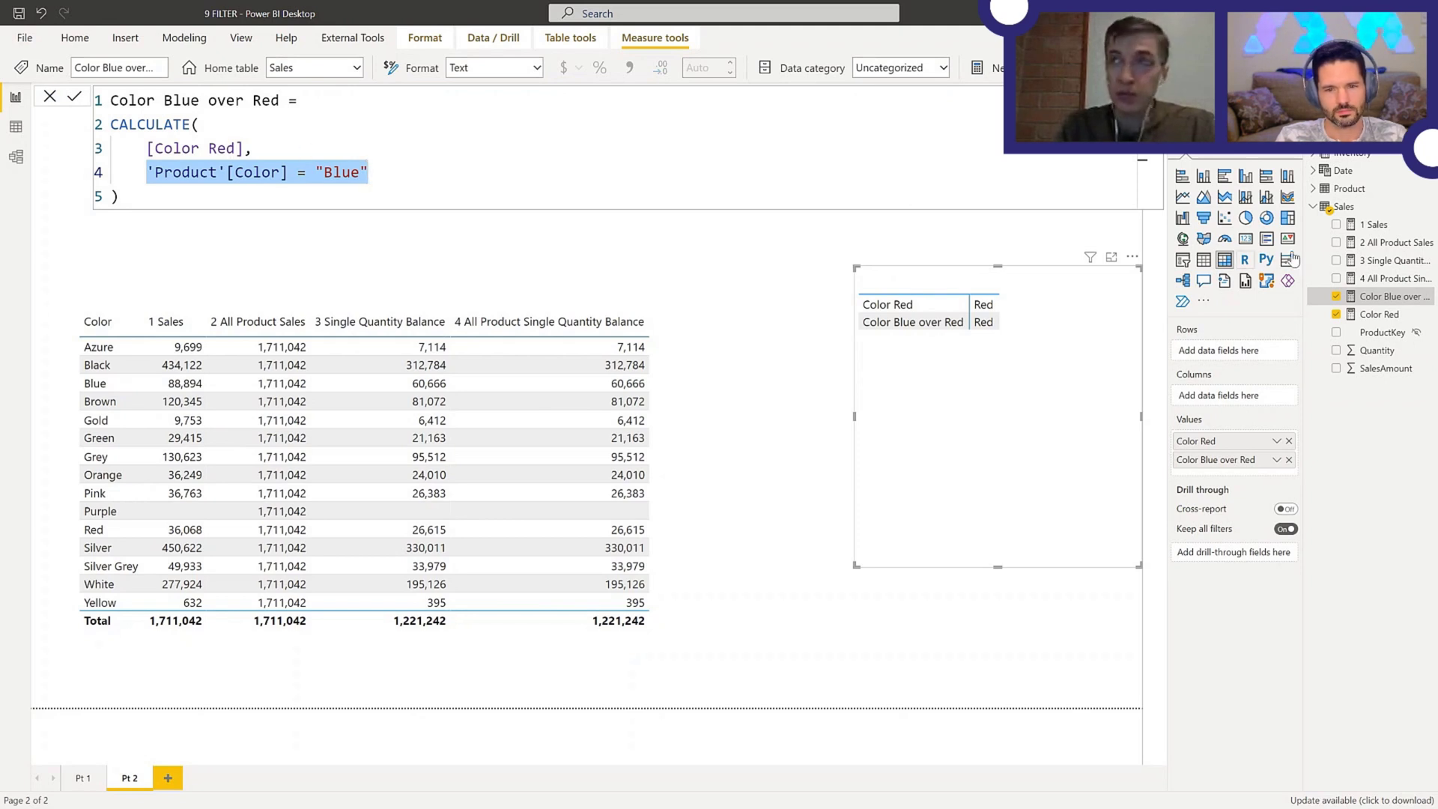
{"action": "left_click", "coordinate": [1354, 315]}
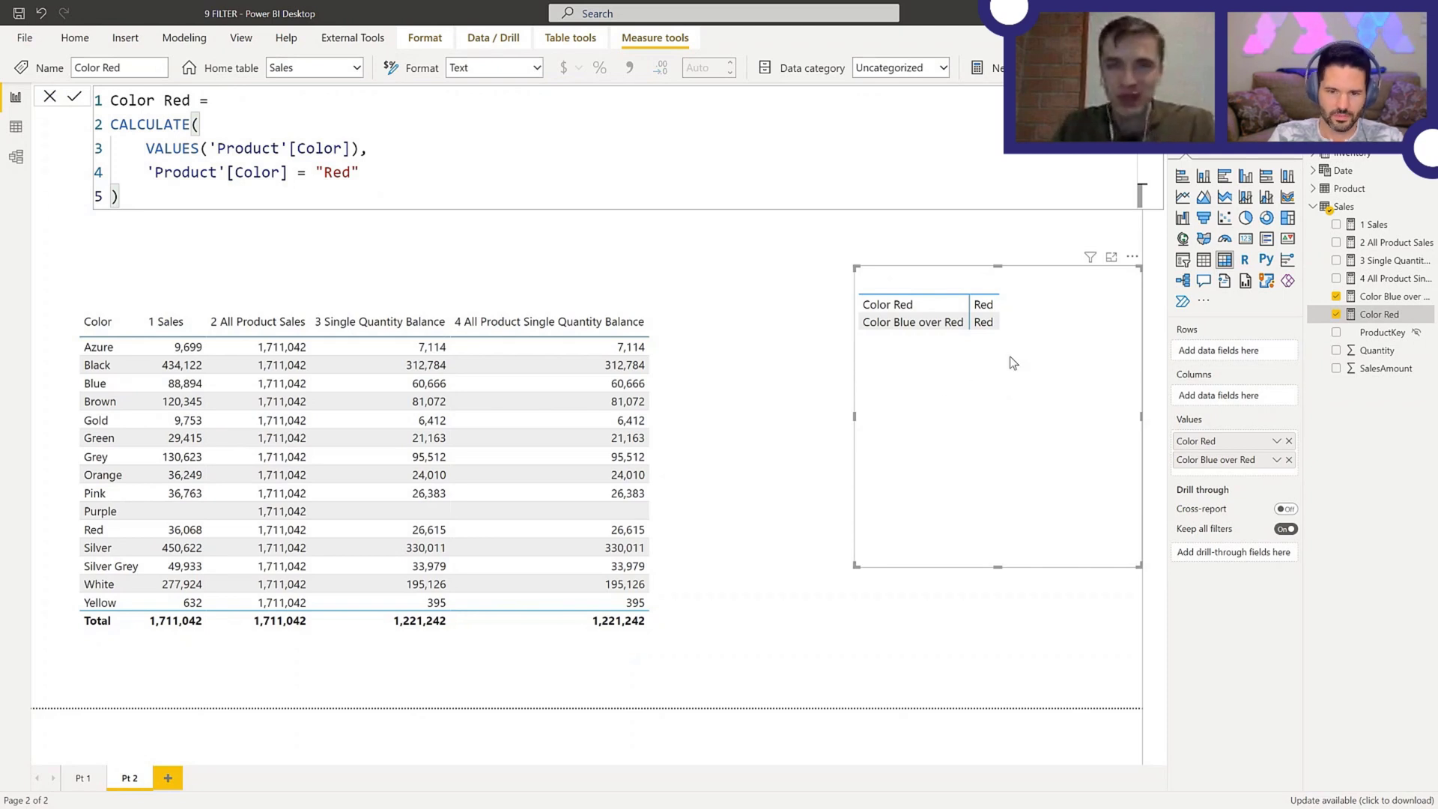
- Select the sales-by-color table and open the 4 All Product Single Quantity Balance formula
{"action": "left_click", "coordinate": [672, 408]}
{"action": "left_click", "coordinate": [1374, 261]}
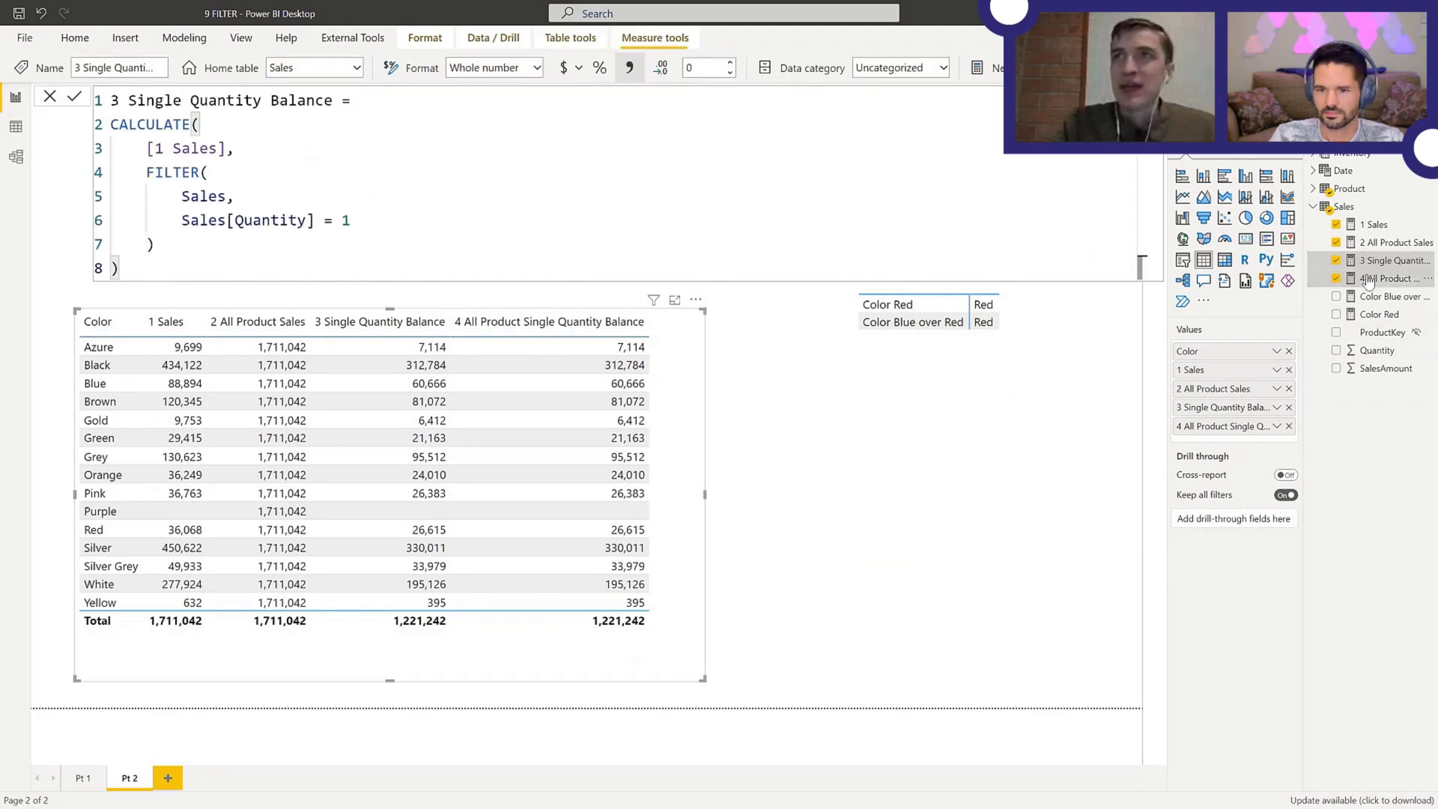
{"action": "left_click", "coordinate": [1368, 280]}
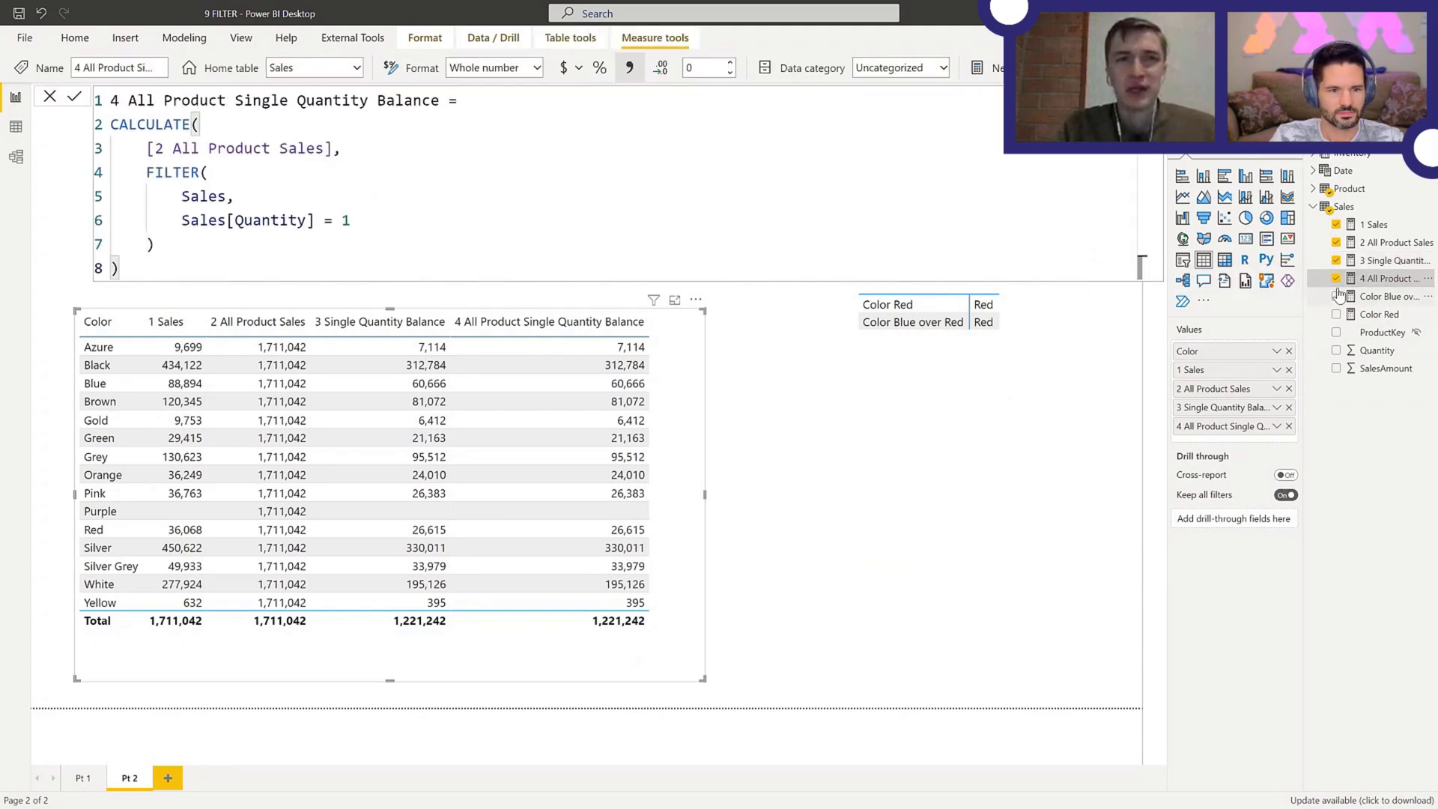
- Strip the FILTER(Sales, wrapper so measure 4 reads CALCULATE([2 All Product Sales], Sales[Quantity] = 1)
{"action": "left_click_drag", "start_coordinate": [147, 173], "coordinate": [181, 221]}
{"action": "key", "text": "Delete"}
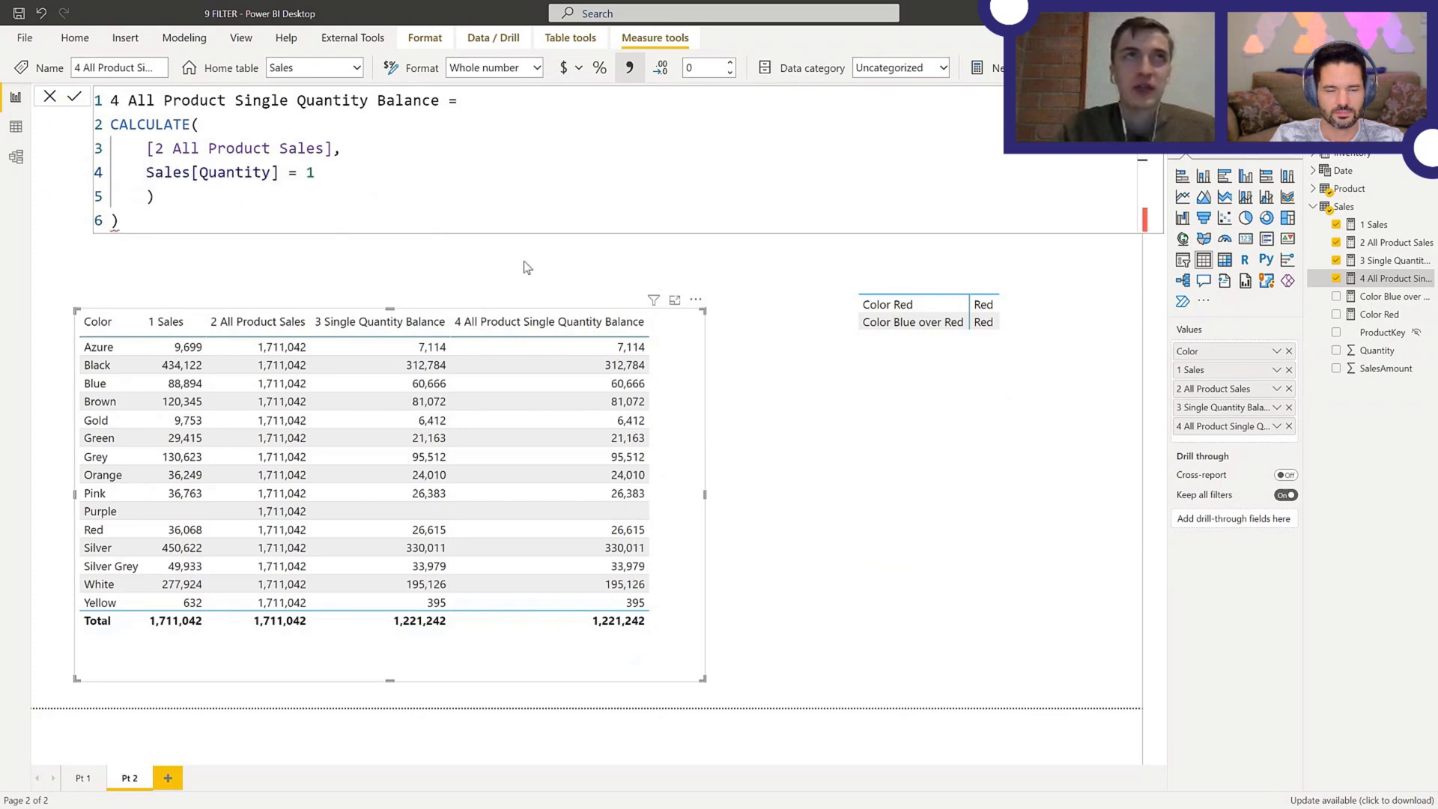
{"action": "left_click_drag", "start_coordinate": [334, 177], "coordinate": [334, 185]}
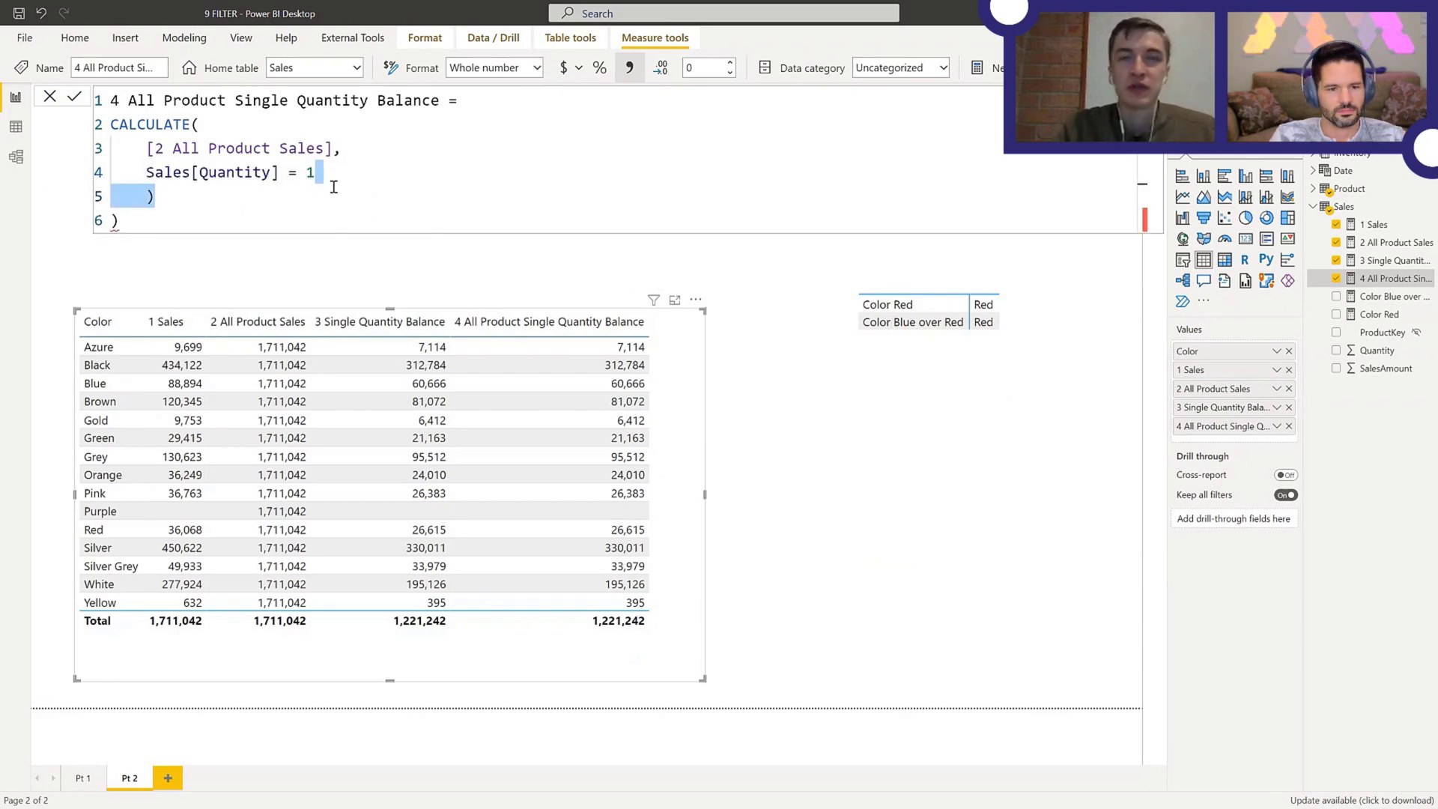
{"action": "key", "text": "Delete"}
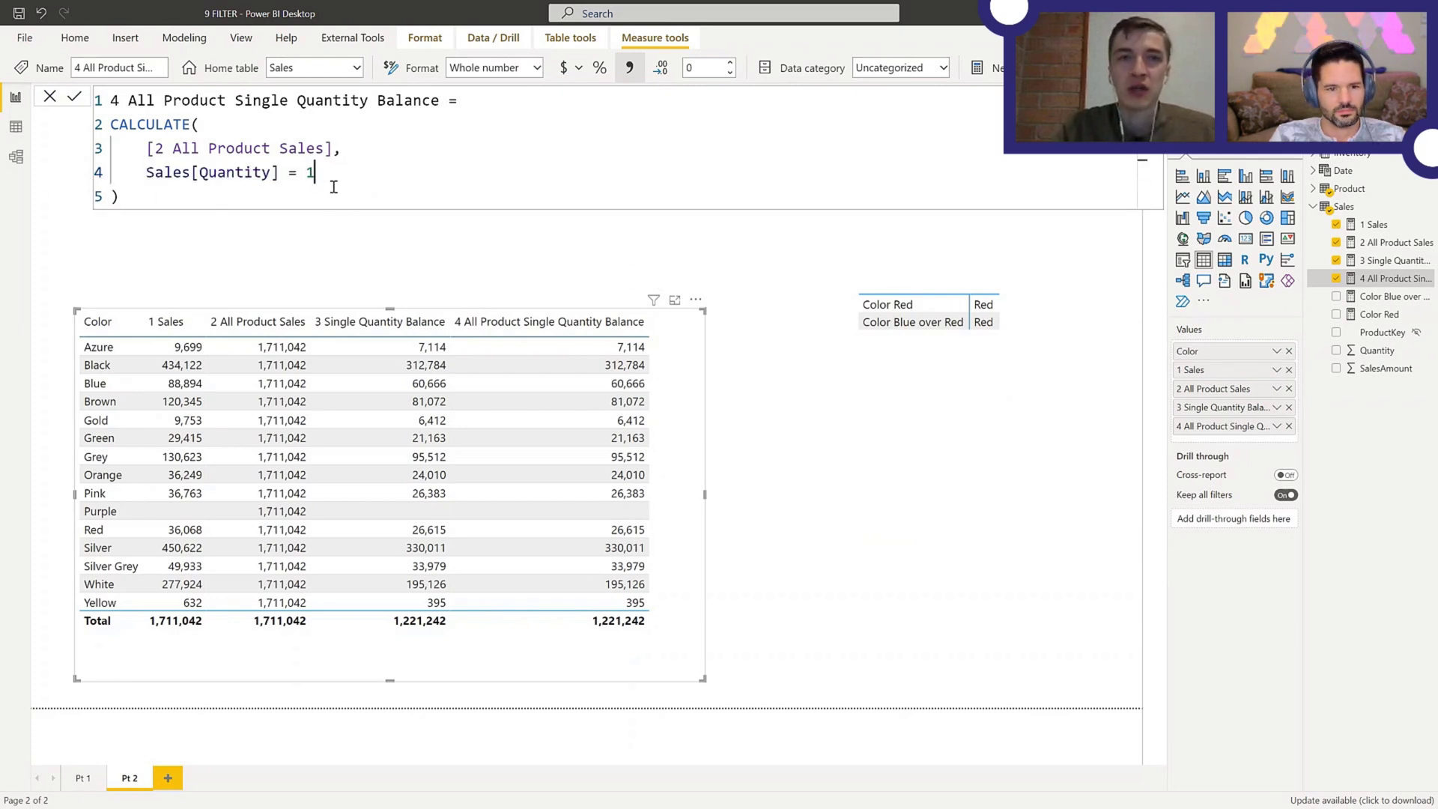
{"action": "left_click", "coordinate": [75, 102]}
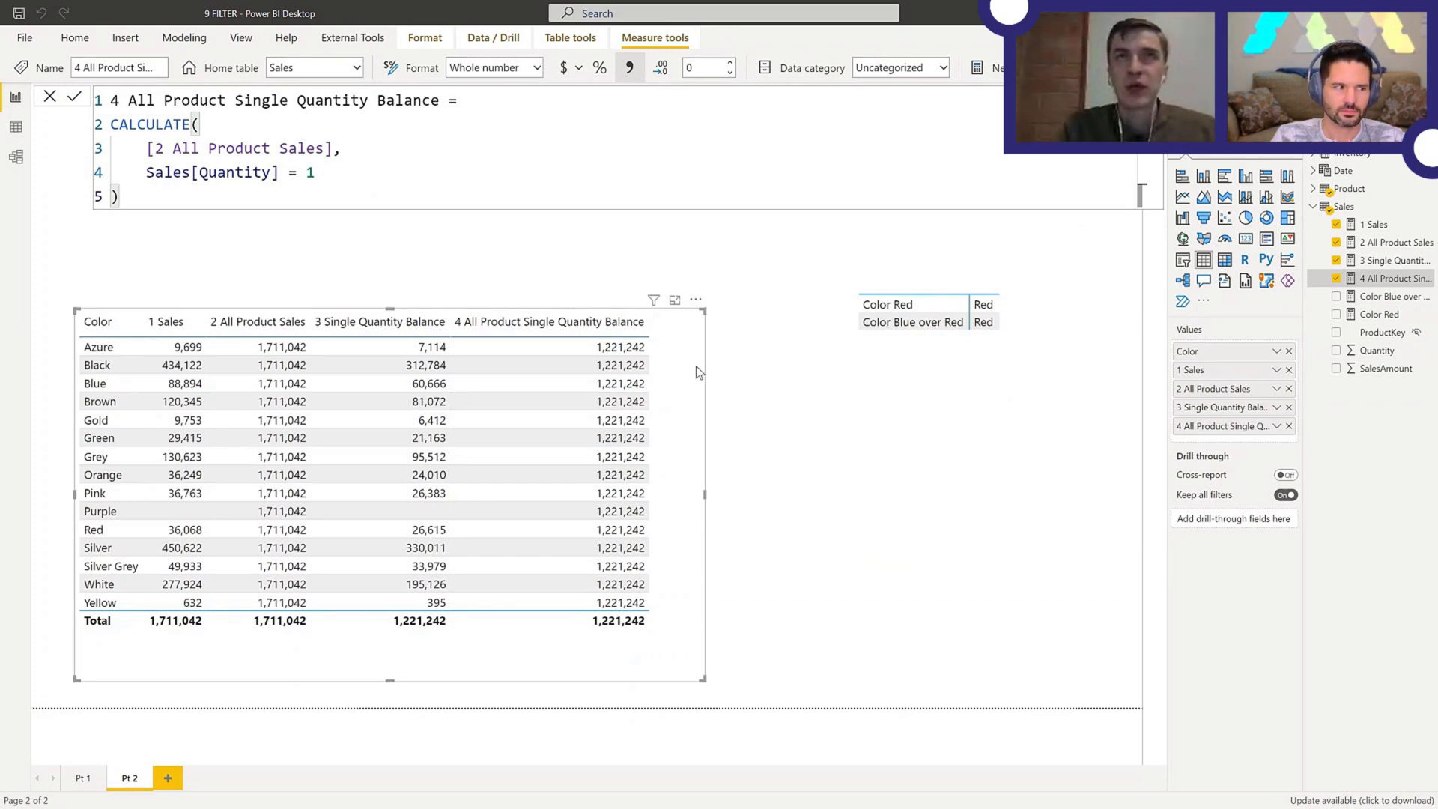
{"action": "left_click", "coordinate": [360, 177]}
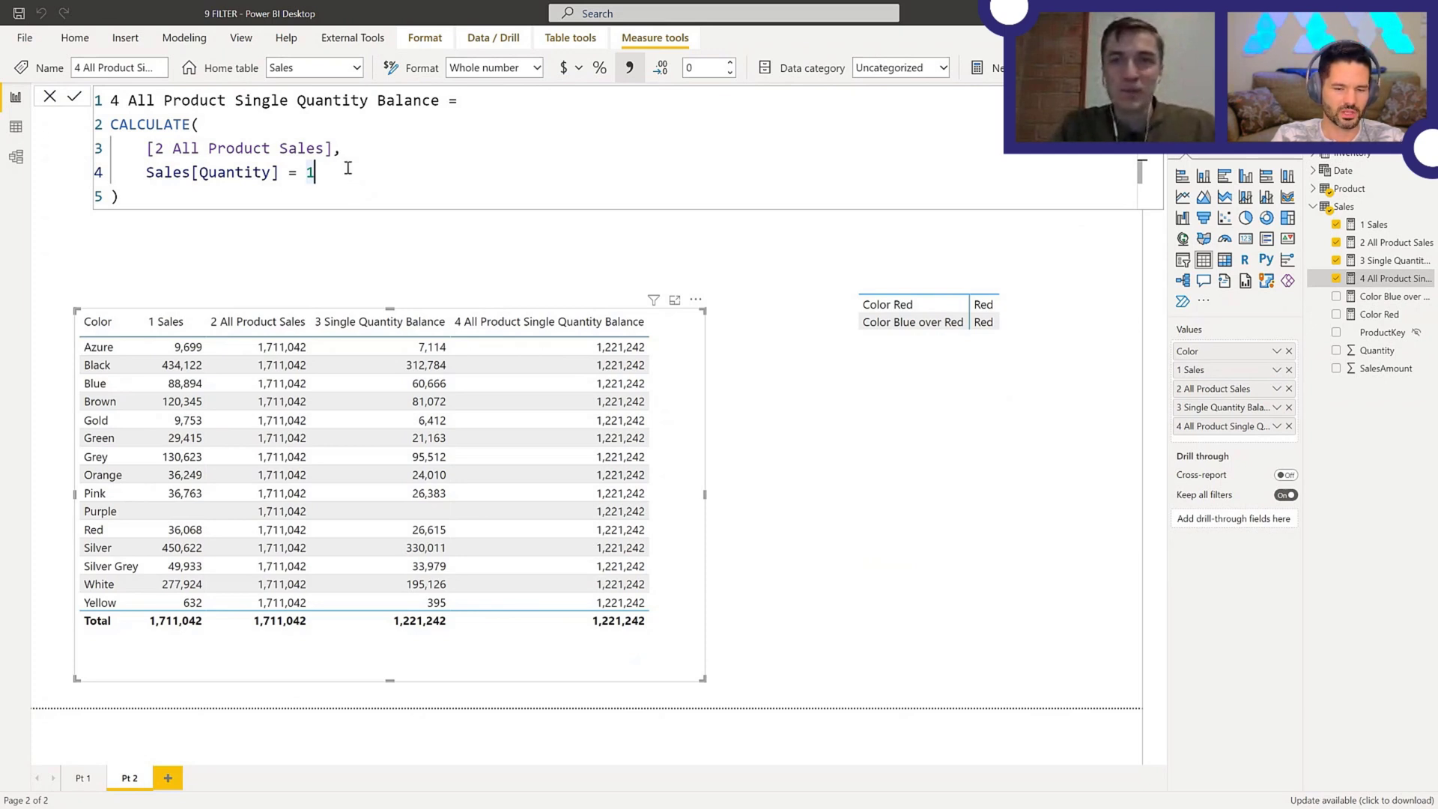
- Rewrap the condition as FILTER(Sales, Sales[Quantity] = 1) inside measure 4 and apply it
{"action": "left_click", "coordinate": [148, 172]}
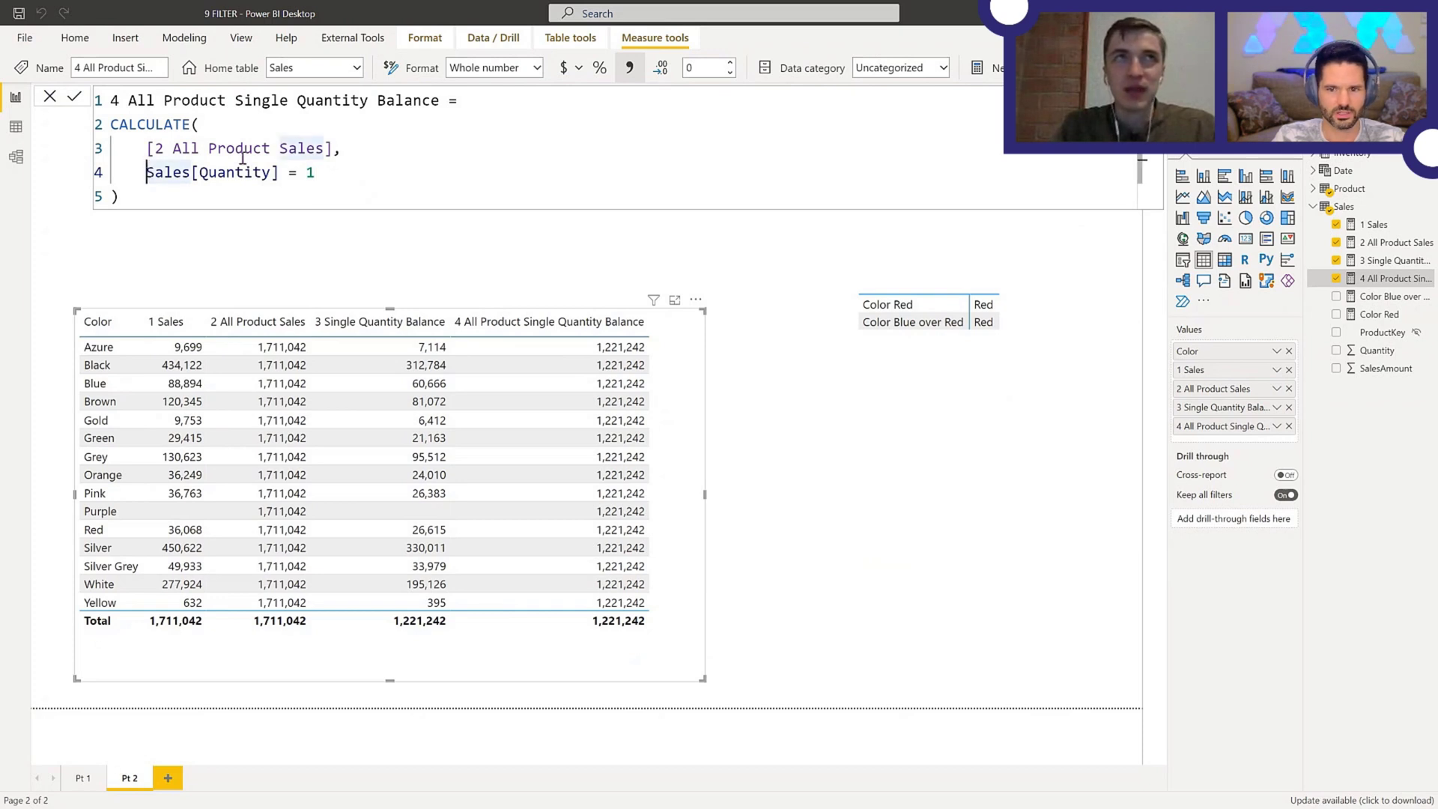
{"action": "type", "text": "FILTER("}
{"action": "key", "text": "shift+Return"}
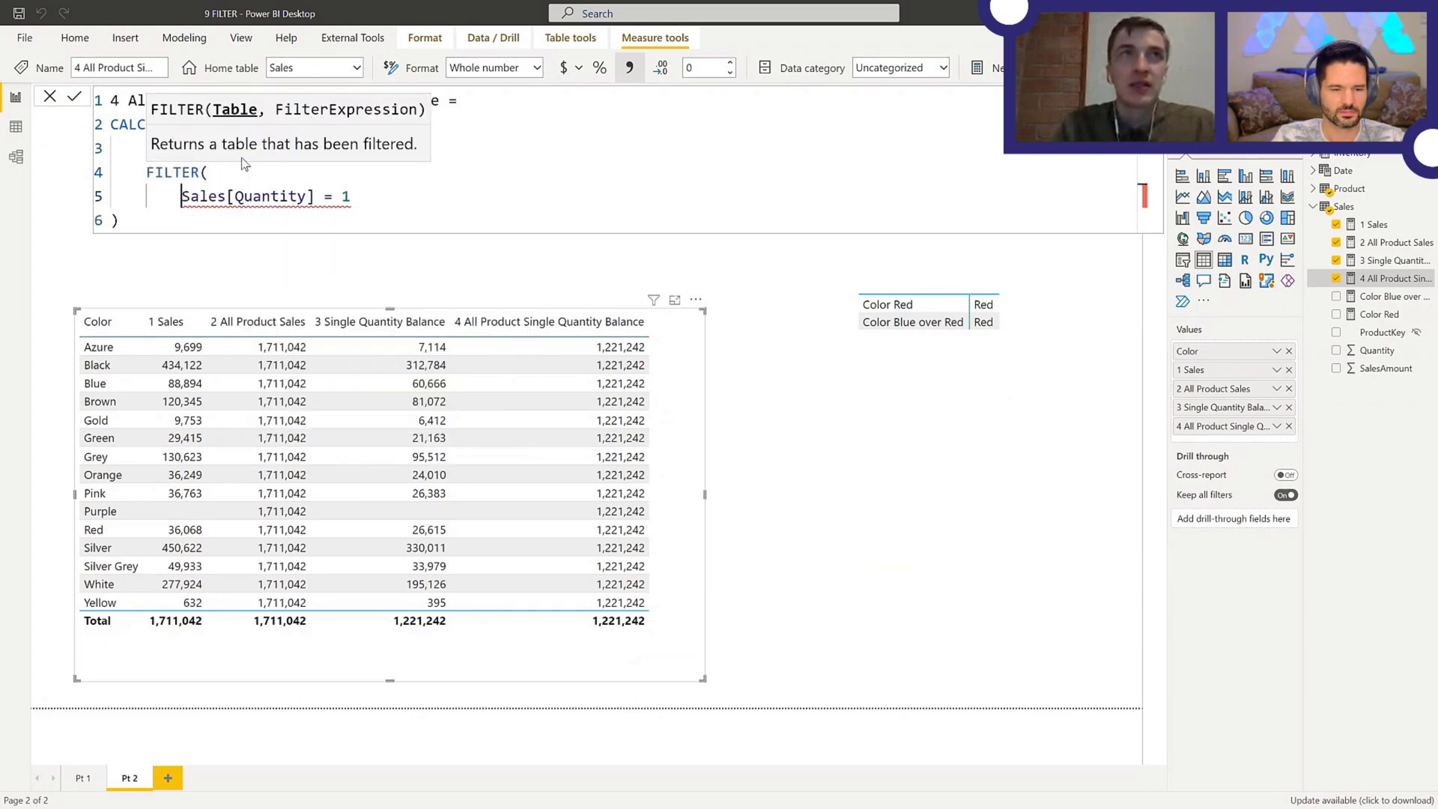
{"action": "key", "text": "shift+Return"}
{"action": "key", "text": "Up"}
{"action": "type", "text": "Sa"}
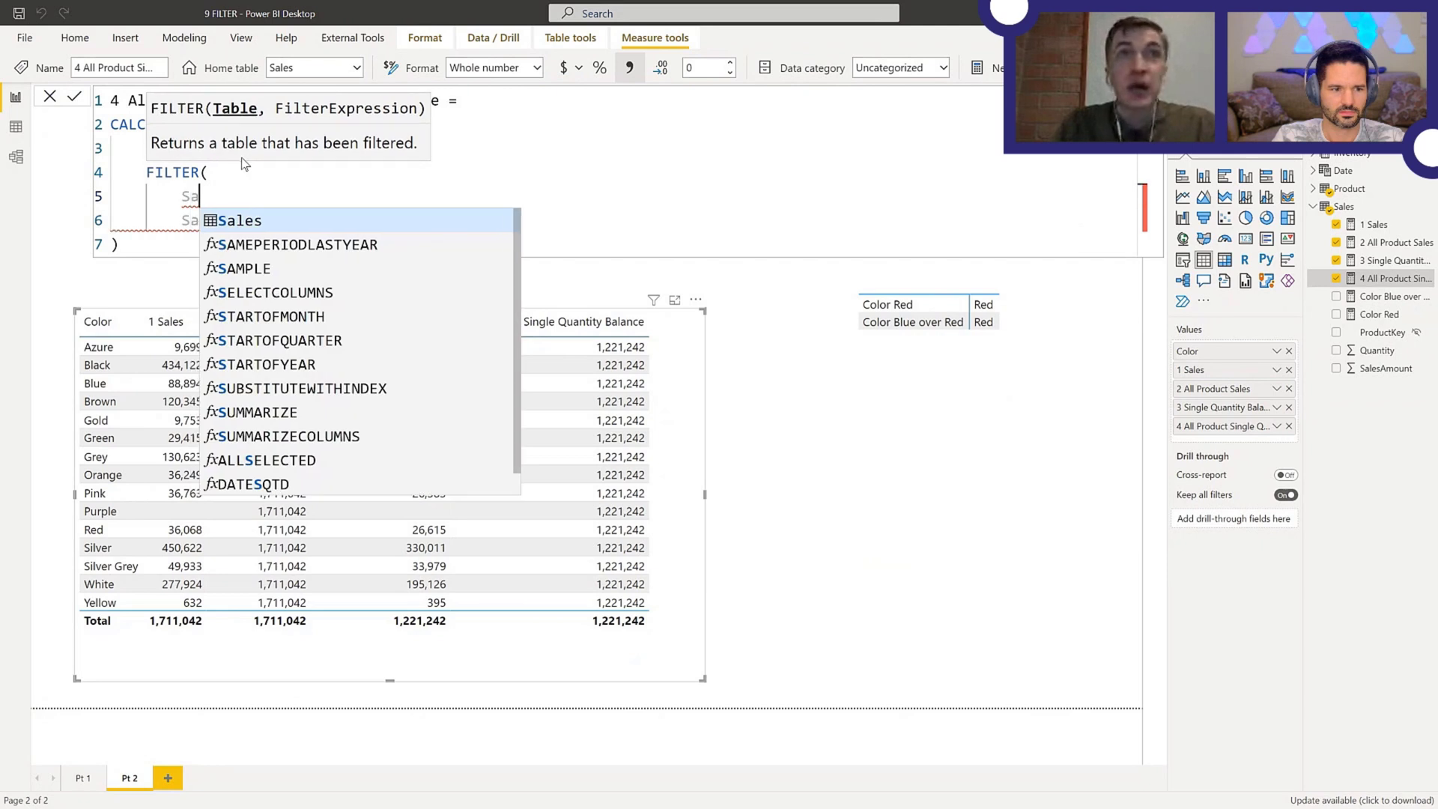
{"action": "type", "text": "les,"}
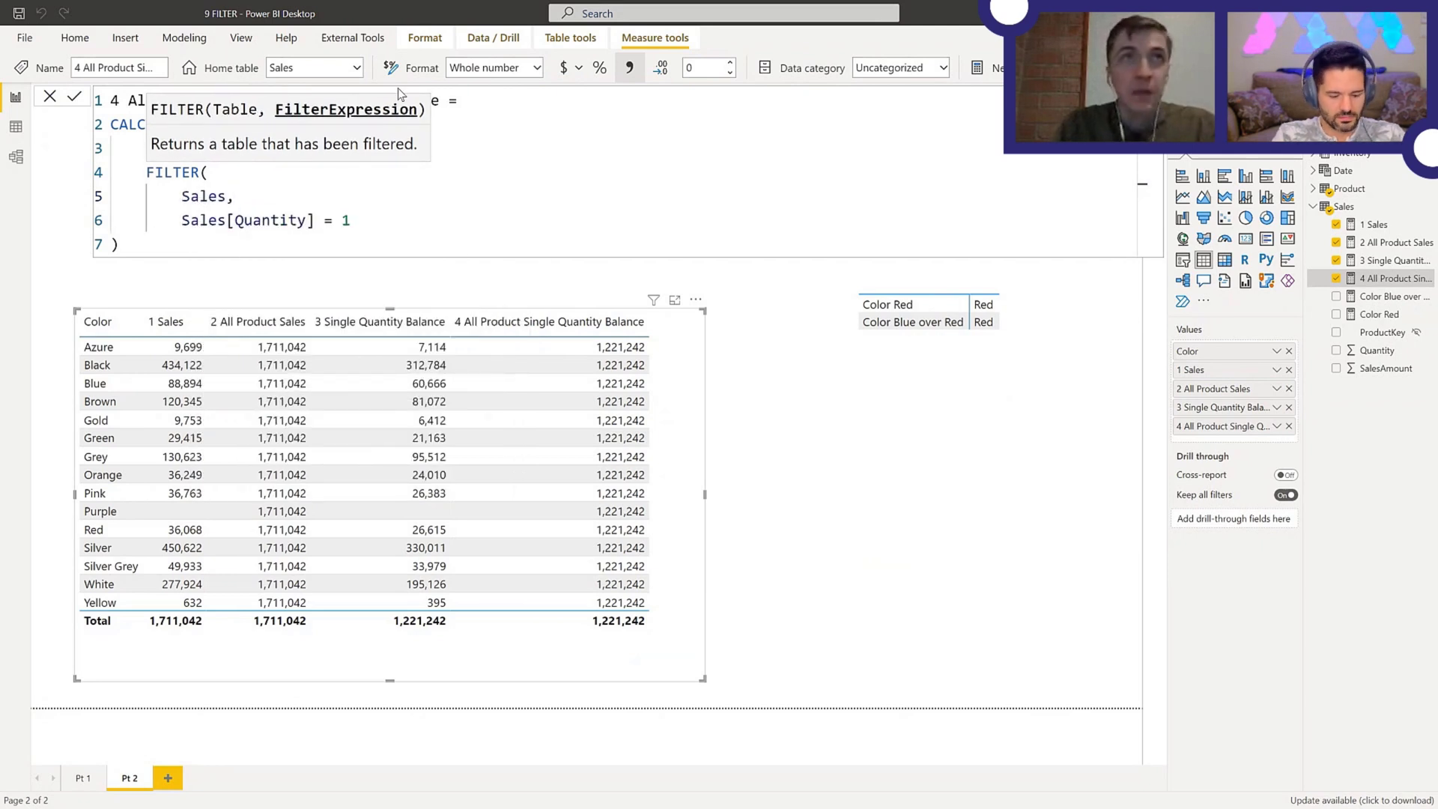
{"action": "left_click", "coordinate": [388, 222]}
{"action": "key", "text": "shift+Return"}
{"action": "type", "text": ")"}
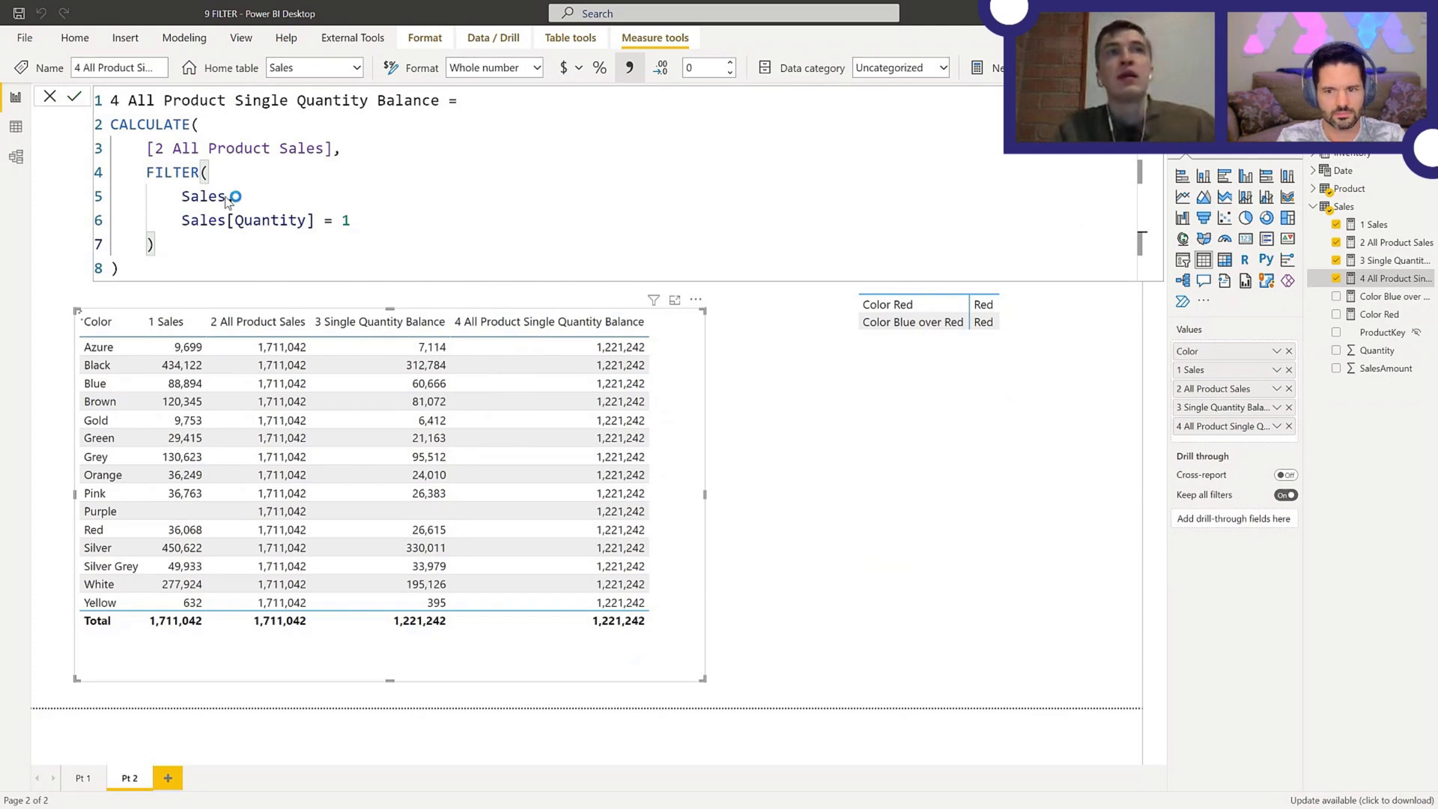
{"action": "key", "text": "Down"}
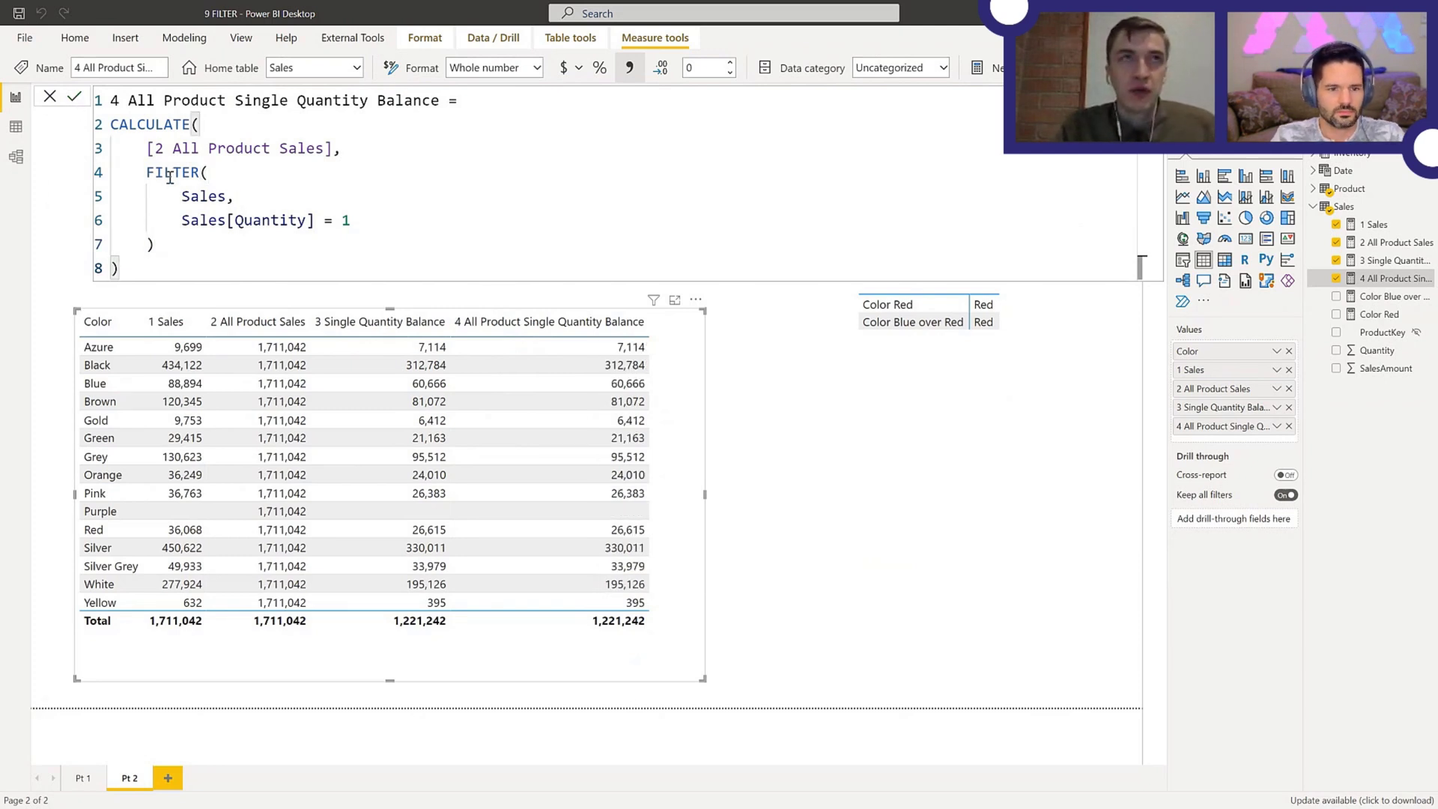
- Highlight the FILTER block, then select its Sales table argument
{"action": "left_click", "coordinate": [147, 172]}
{"action": "left_click_drag", "start_coordinate": [148, 173], "coordinate": [154, 244]}
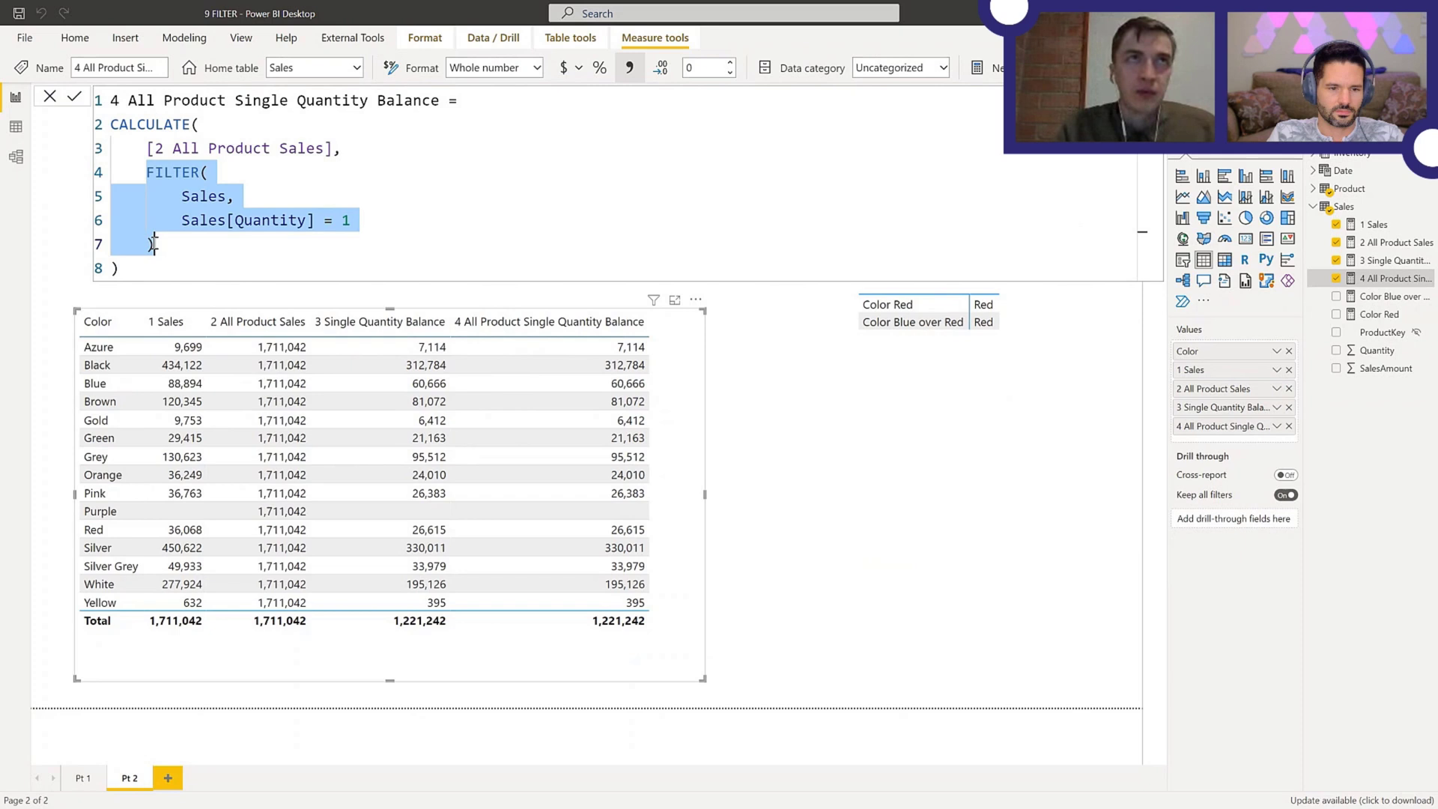
{"action": "left_click", "coordinate": [209, 195]}
{"action": "double_click", "coordinate": [209, 196]}
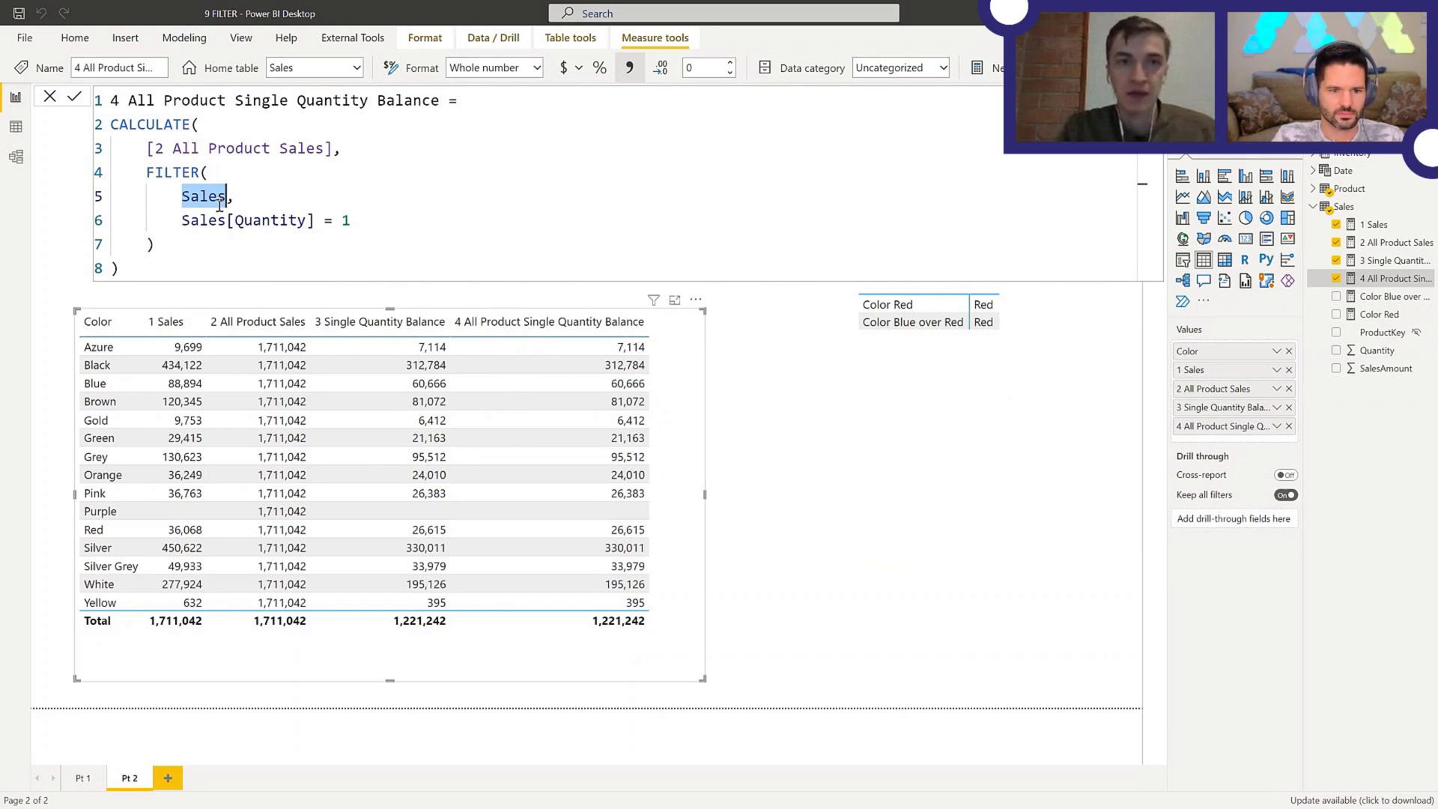
- Inspect the 2 All Product Sales formula, then bring up measure 4's formula
{"action": "left_click", "coordinate": [1389, 244]}
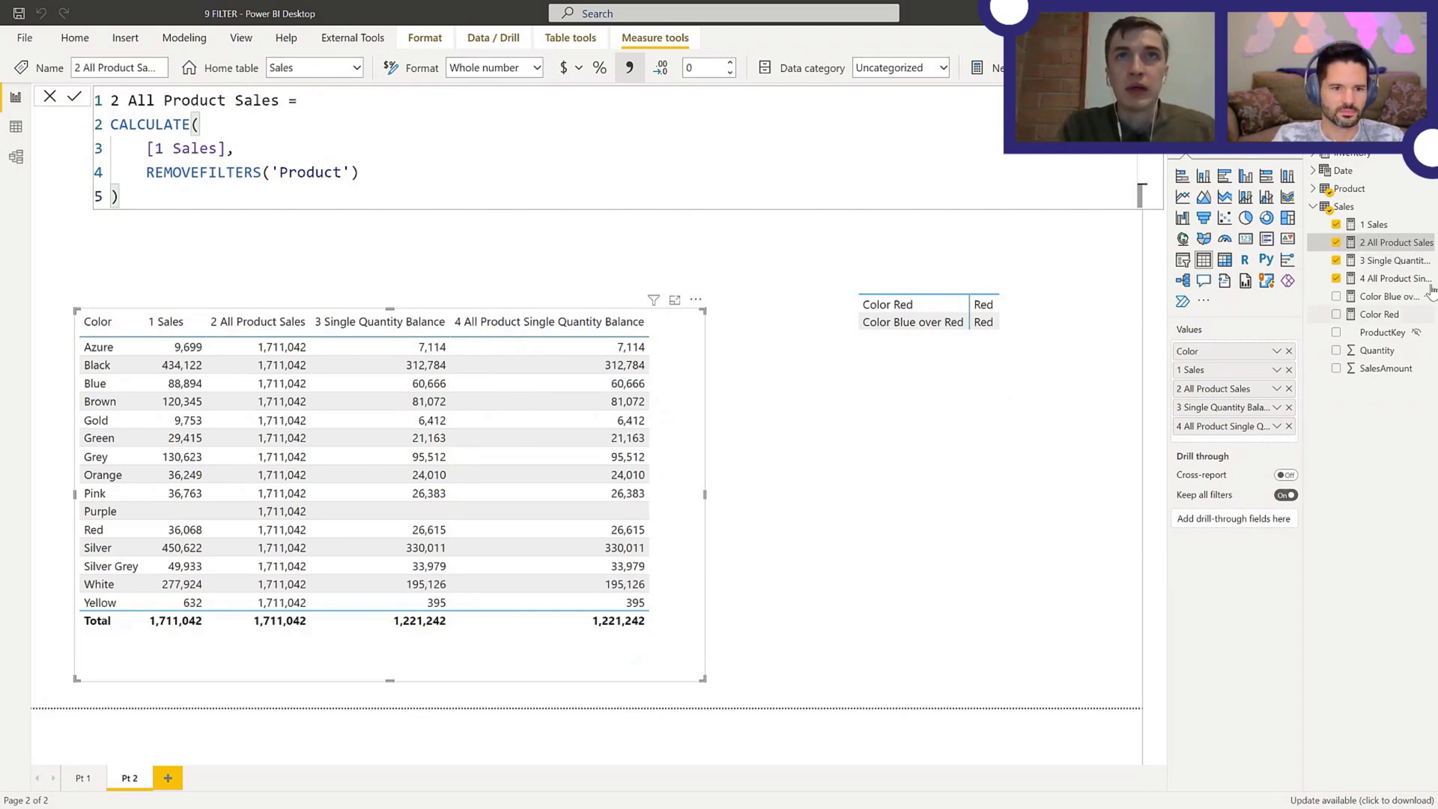
{"action": "left_click", "coordinate": [1376, 279]}
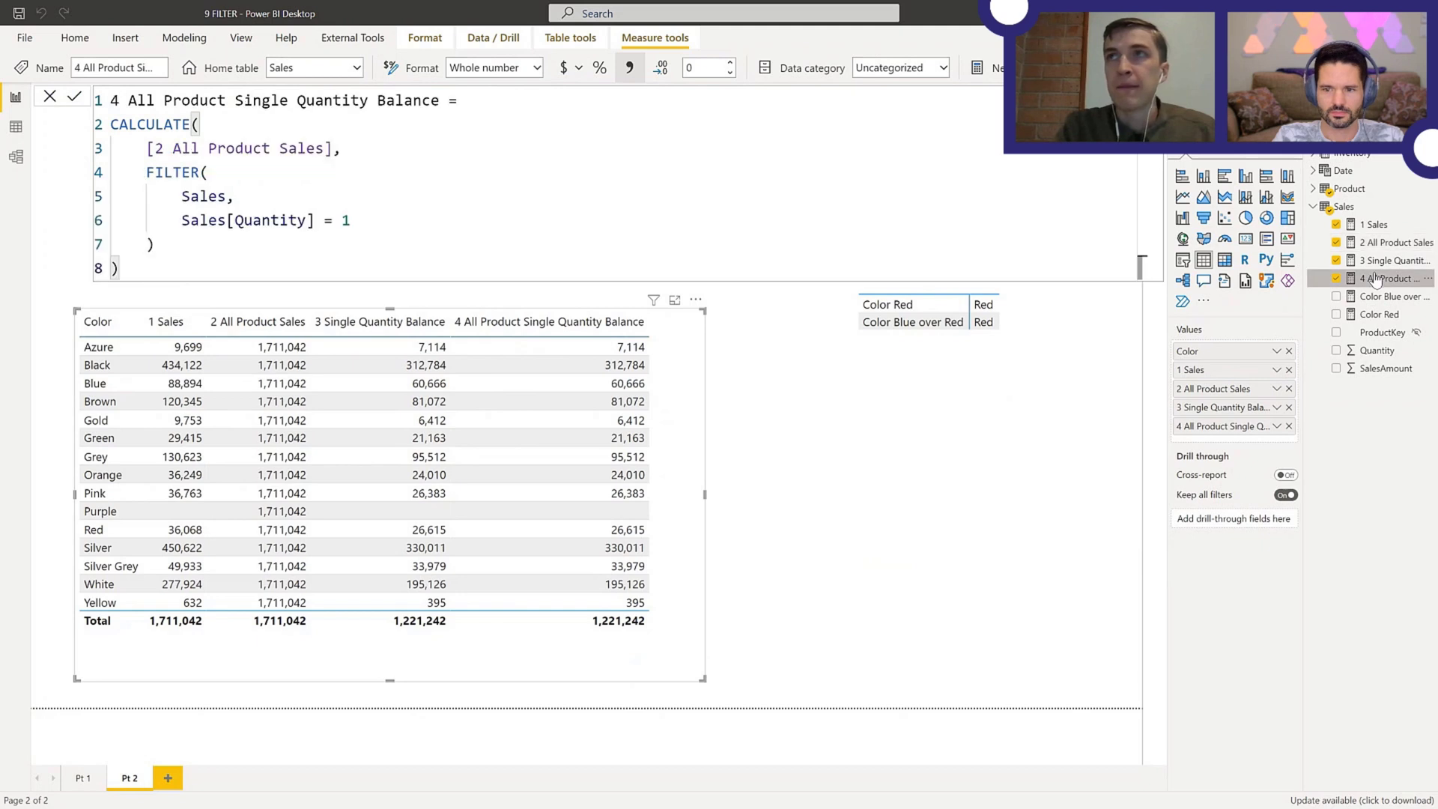
{"action": "left_click", "coordinate": [147, 172]}
- Delete the FILTER(Sales, lines and extra ')' so measure 4 uses Sales[Quantity] = 1 directly
{"action": "left_click_drag", "start_coordinate": [147, 172], "coordinate": [175, 208]}
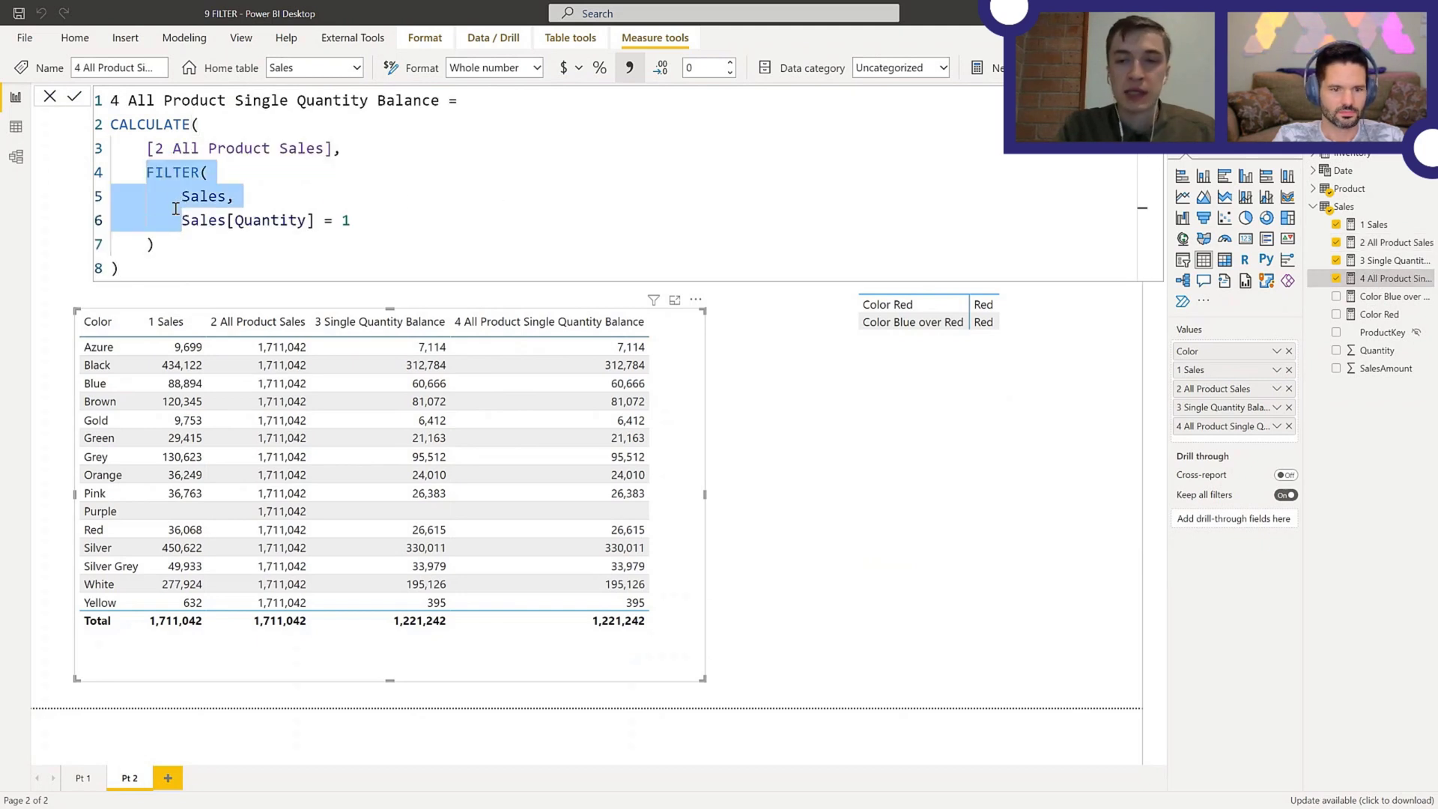
{"action": "key", "text": "BackSpace"}
{"action": "left_click", "coordinate": [318, 173]}
{"action": "key", "text": "shift+Down"}
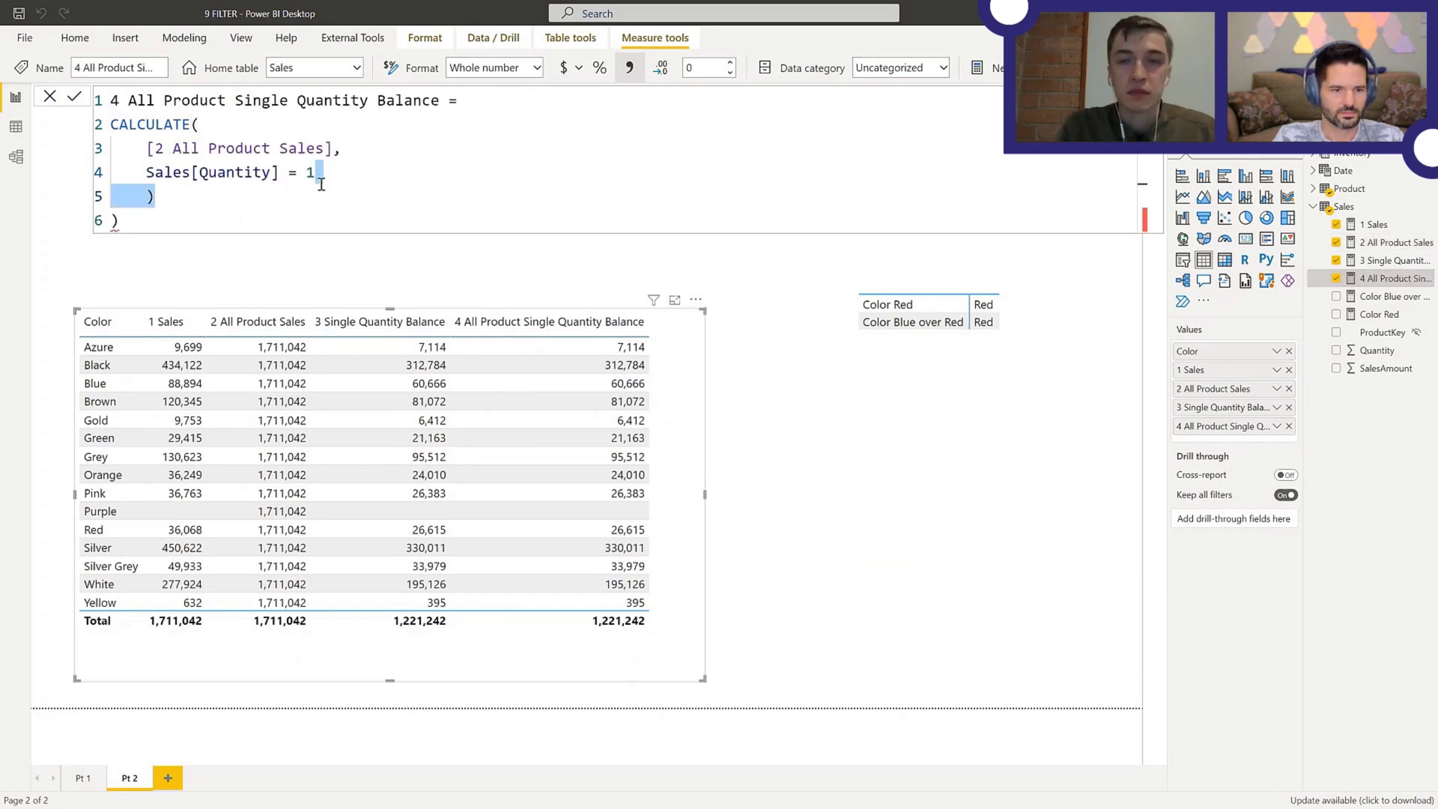
{"action": "key", "text": "BackSpace"}
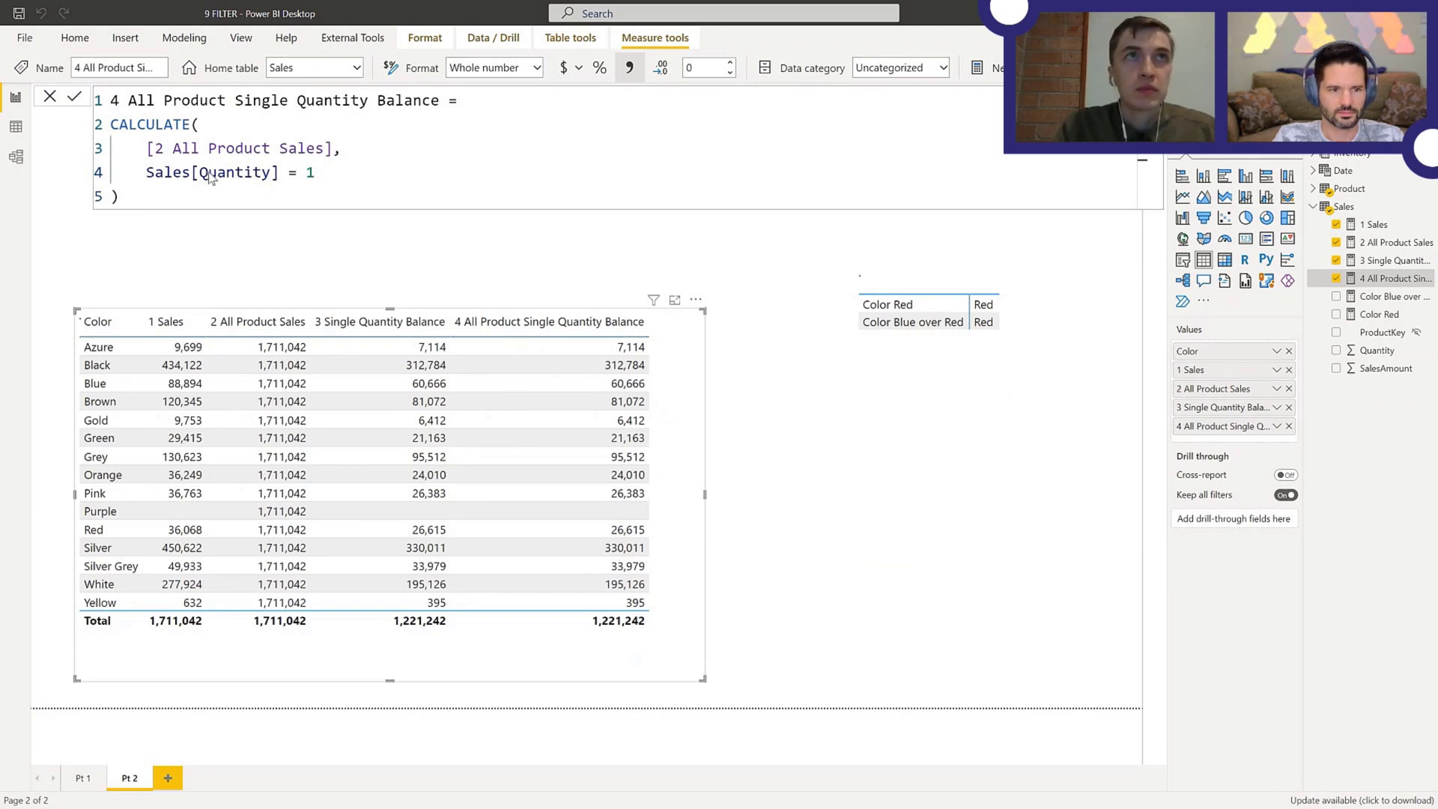
{"action": "left_click", "coordinate": [600, 363]}
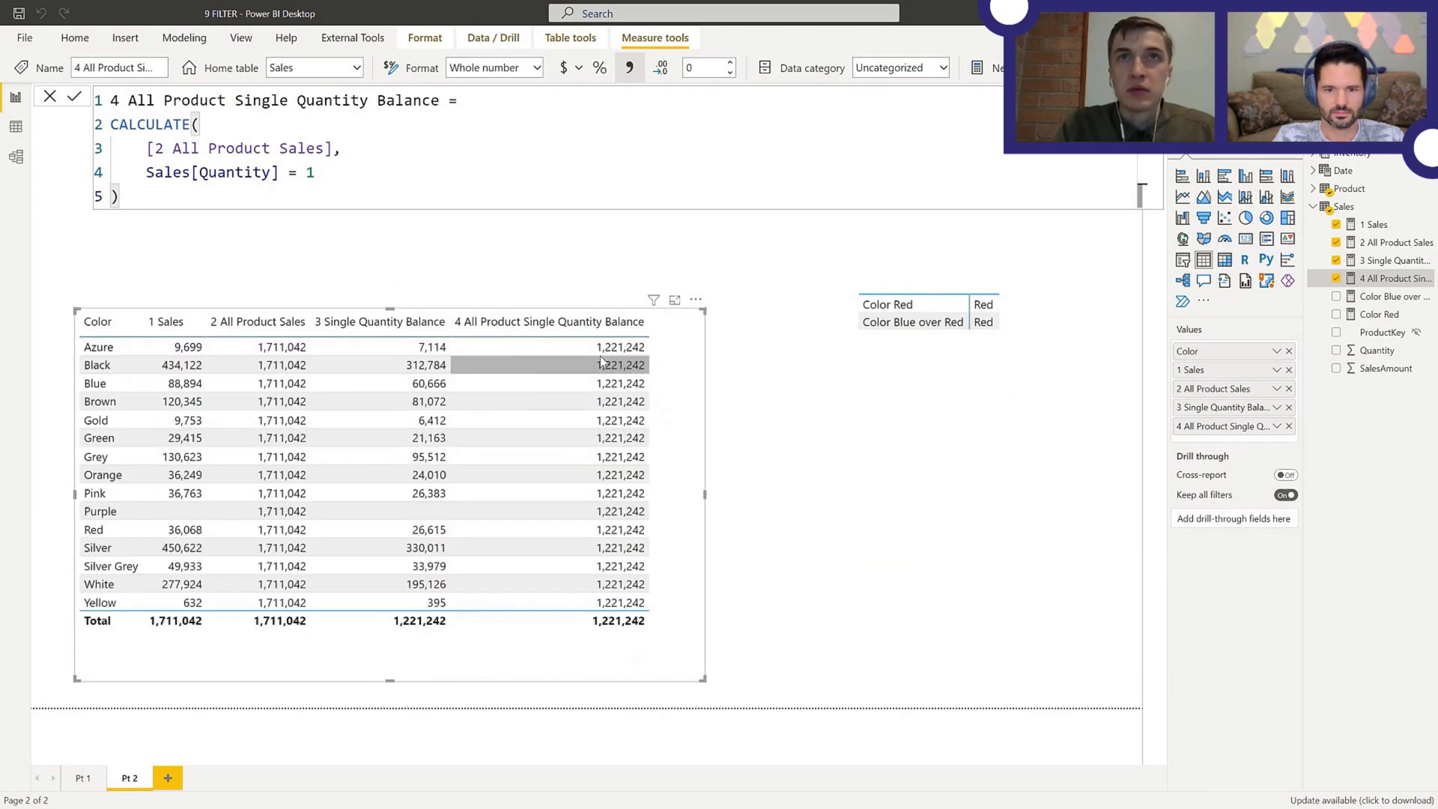
- Change 2 All Product Sales to REMOVEFILTERS(Sales) and commit it
{"action": "left_click", "coordinate": [1385, 242]}
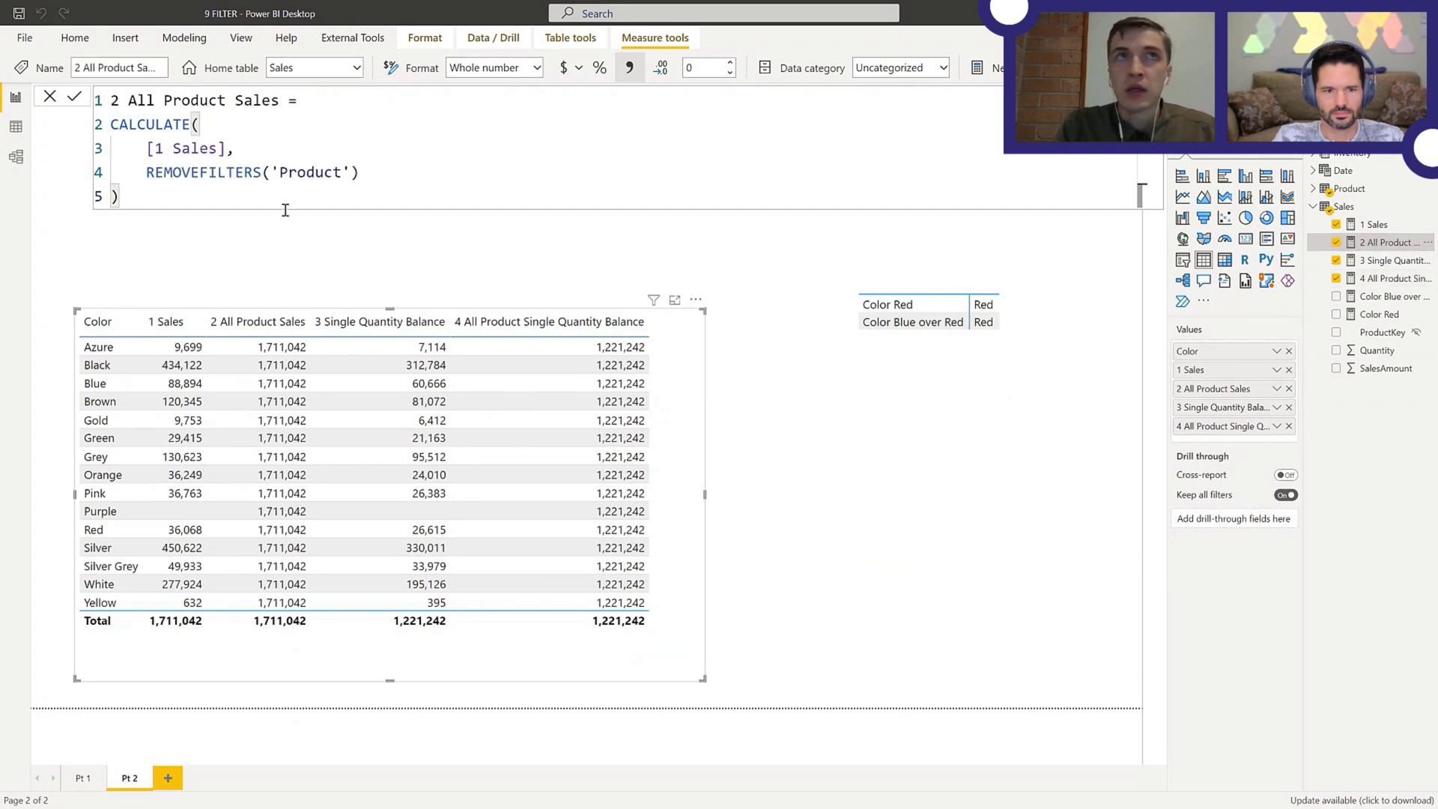
{"action": "left_click_drag", "start_coordinate": [272, 173], "coordinate": [347, 173]}
{"action": "type", "text": "Sale"}
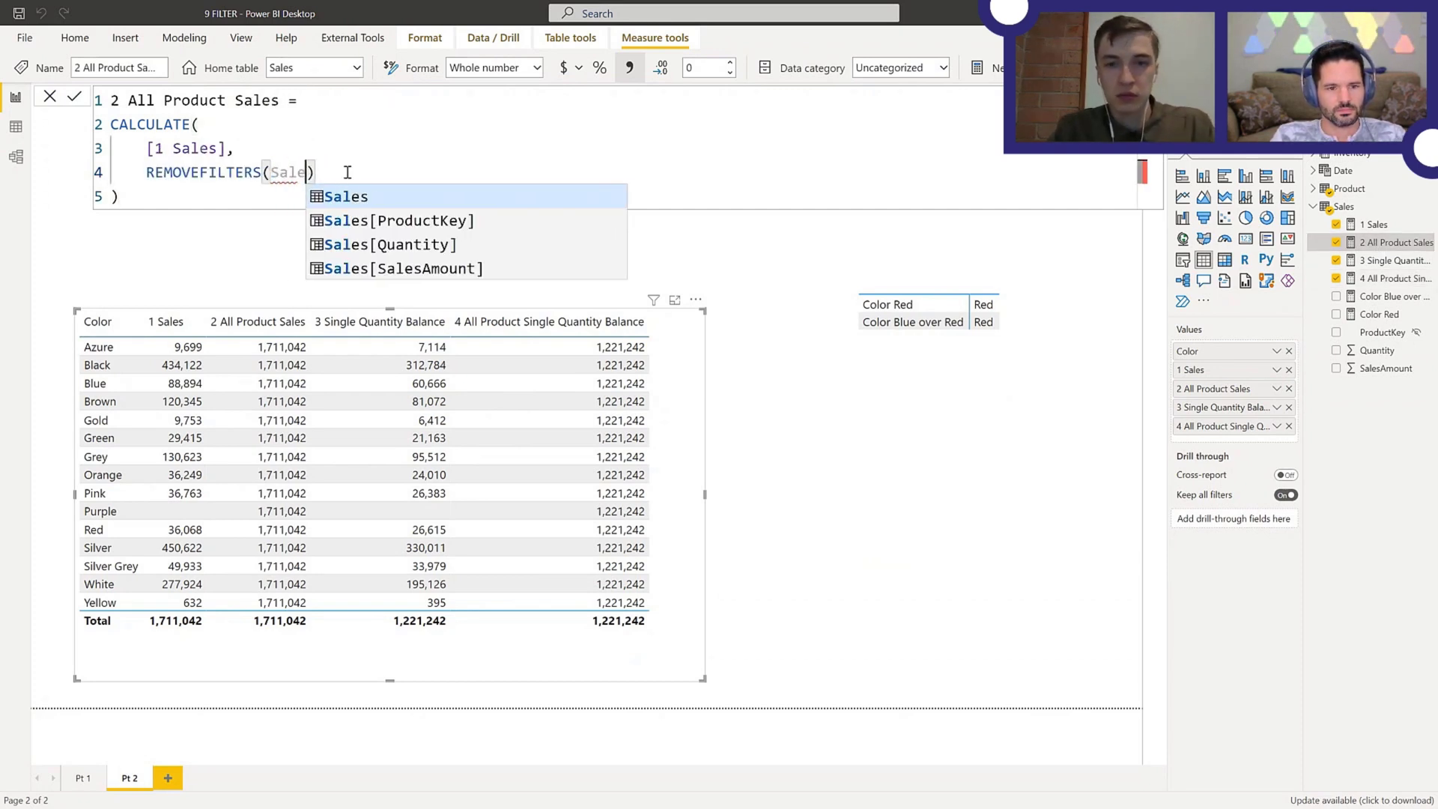
{"action": "type", "text": "s"}
{"action": "left_click", "coordinate": [74, 97]}
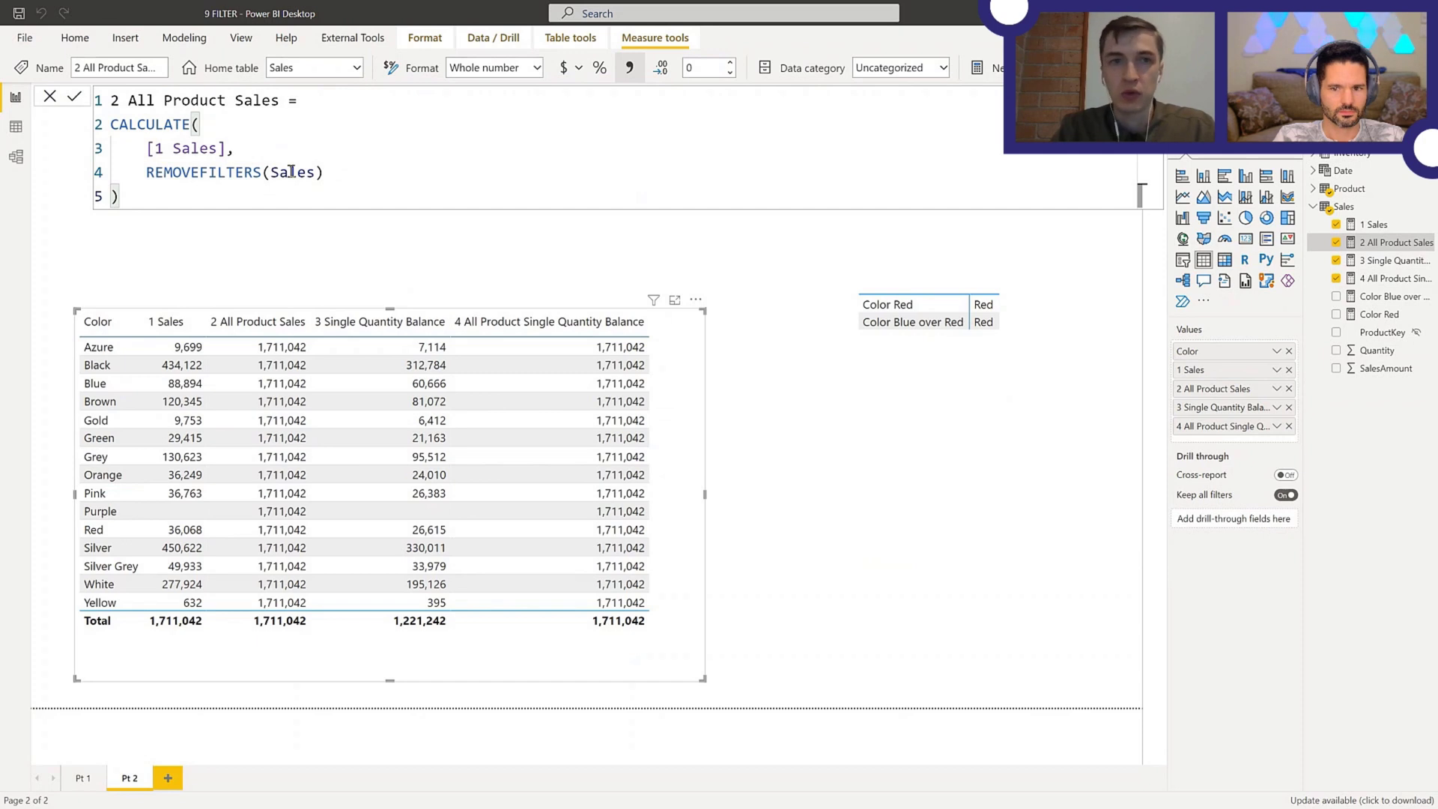
- Change the REMOVEFILTERS argument back from Sales to 'Product'
{"action": "left_click", "coordinate": [291, 171]}
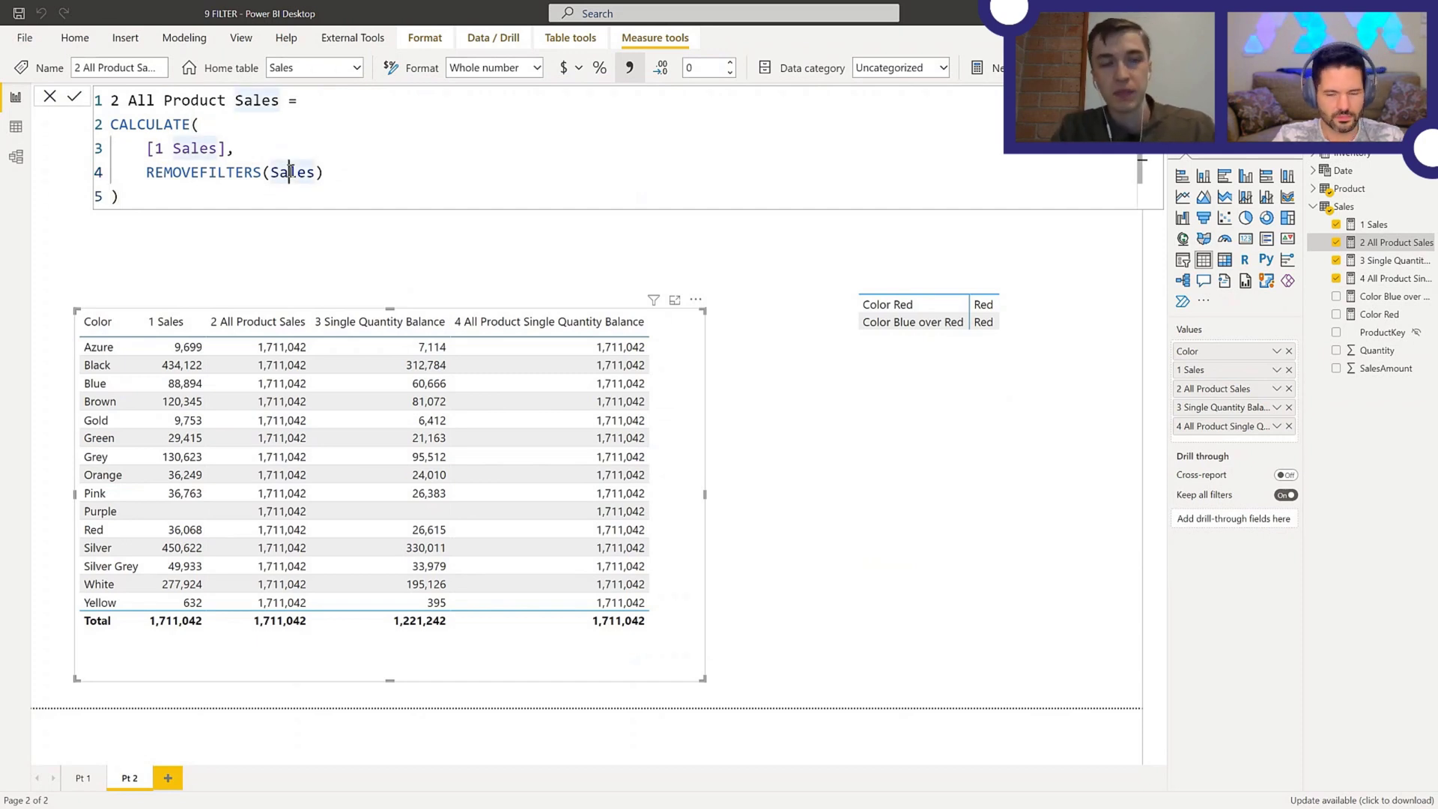
{"action": "double_click", "coordinate": [291, 172]}
{"action": "type", "text": "'Product'"}
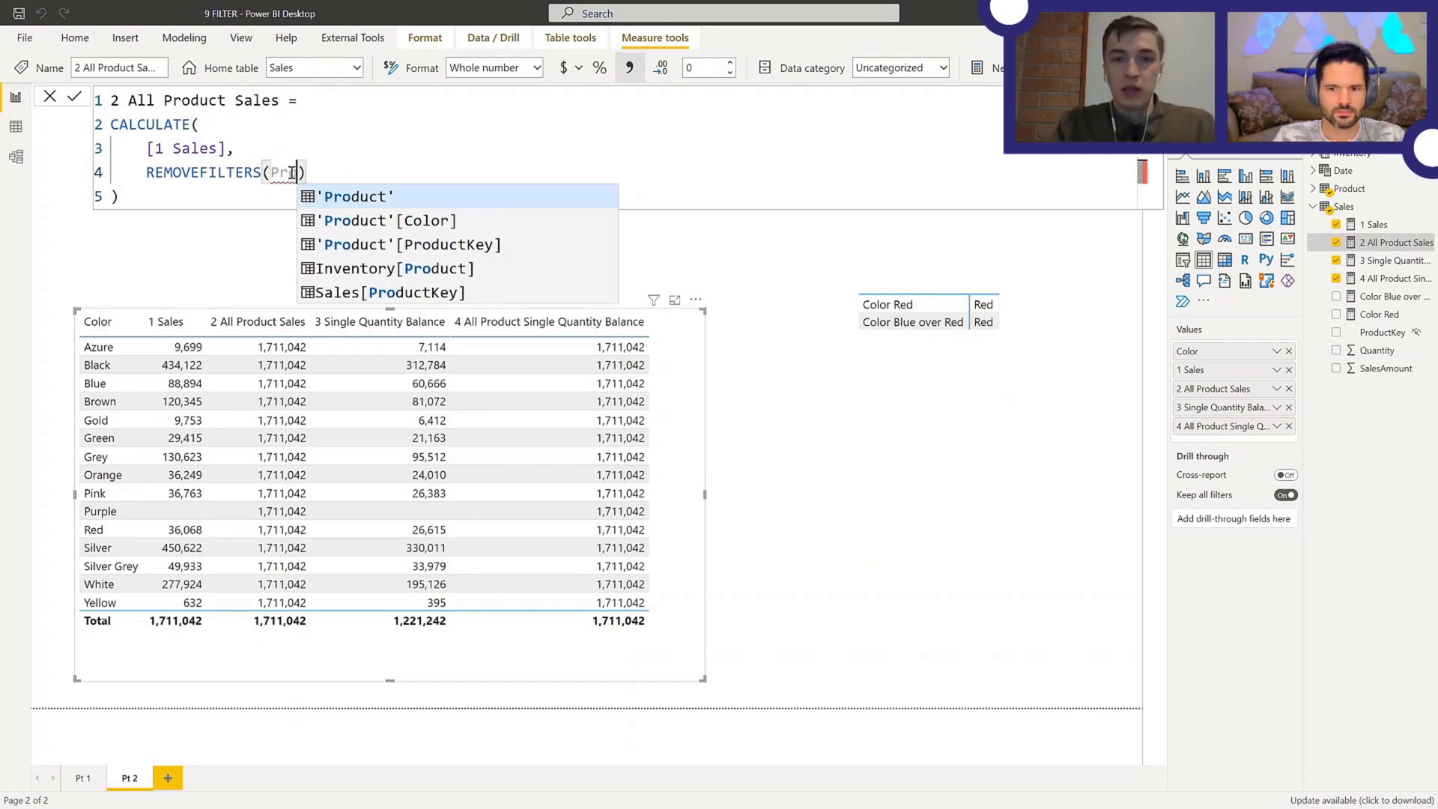
{"action": "left_click", "coordinate": [264, 200]}
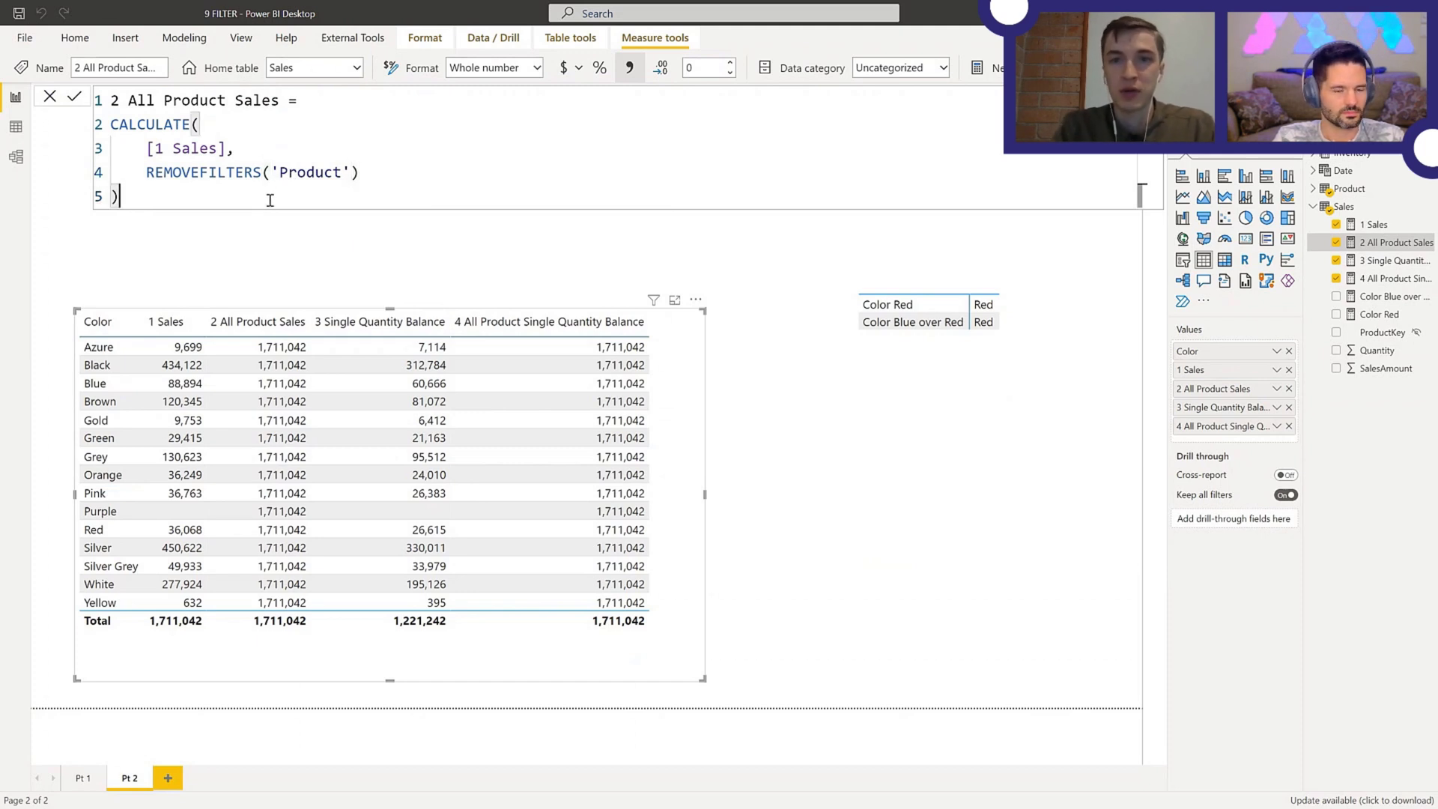
- Commit the restored formula and show 4 All Product Single Quantity Balance, returning column 4 to 1,221,242
{"action": "left_click", "coordinate": [1375, 283]}
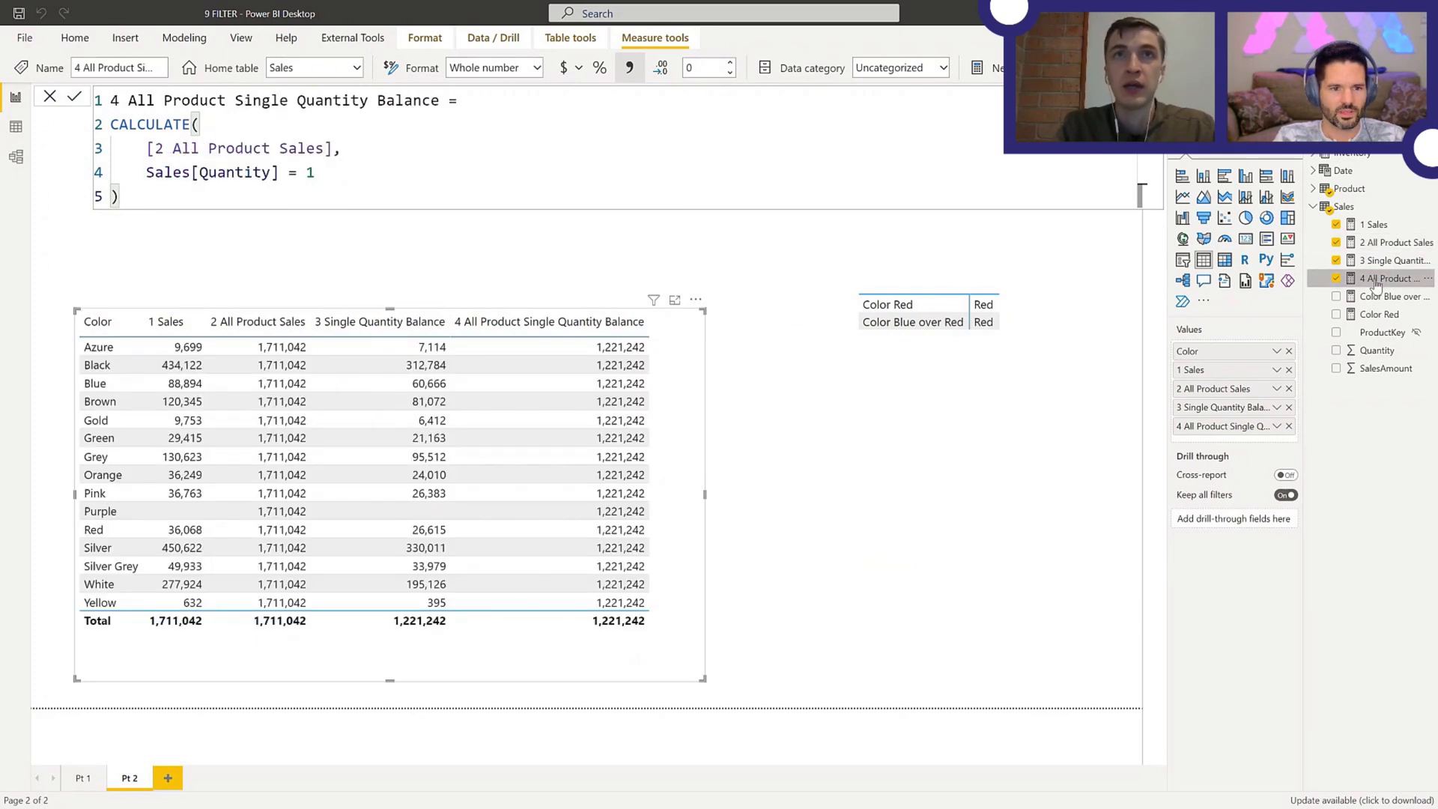